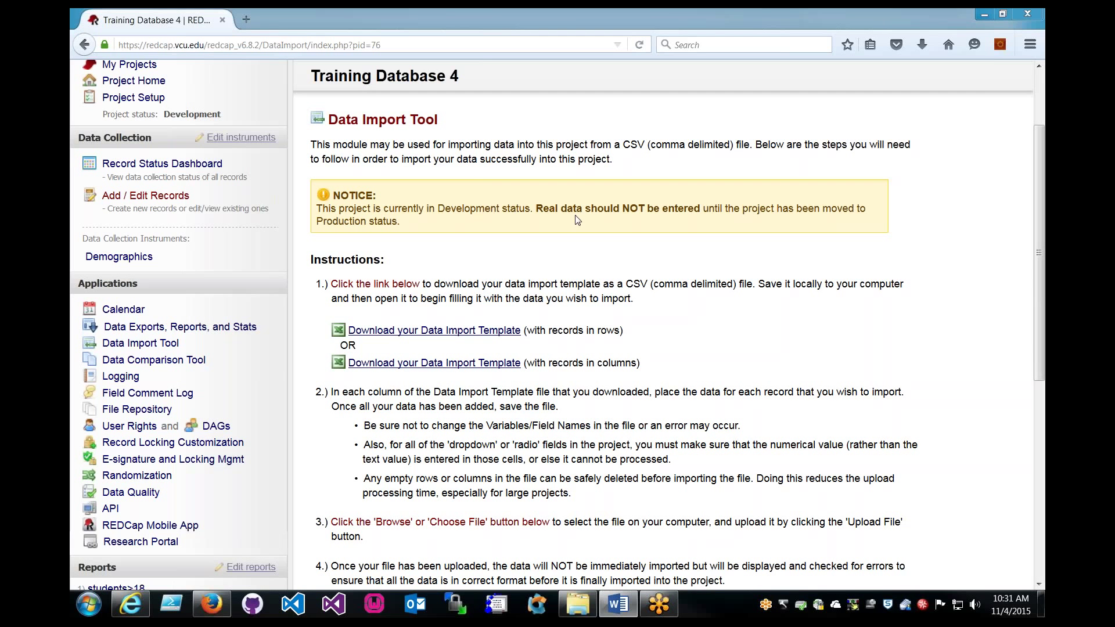
Focus the browser and scroll to the top of the Data Import Tool page.
left_click(491, 299)
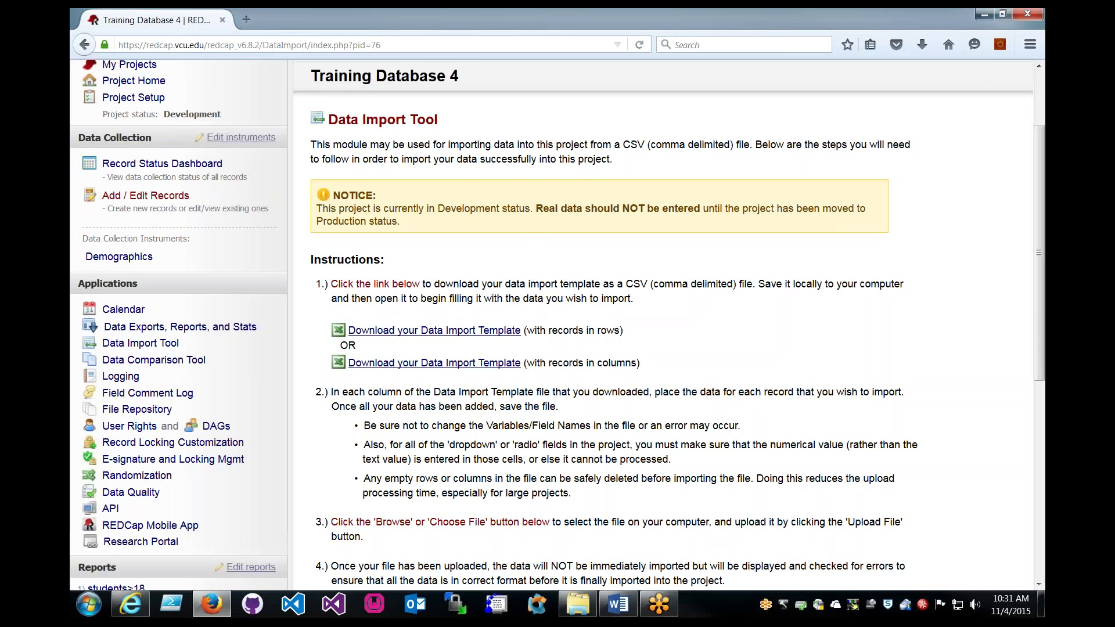
scroll(514, 244, "up", 3)
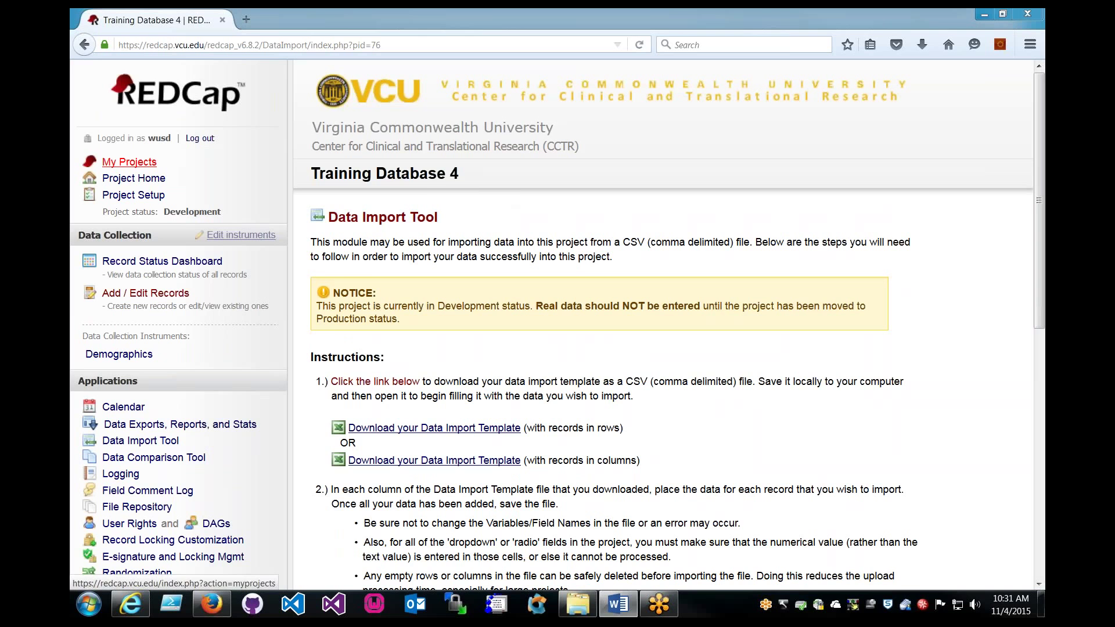
Go to My Projects and open Training Database 4 from the list.
left_click(144, 166)
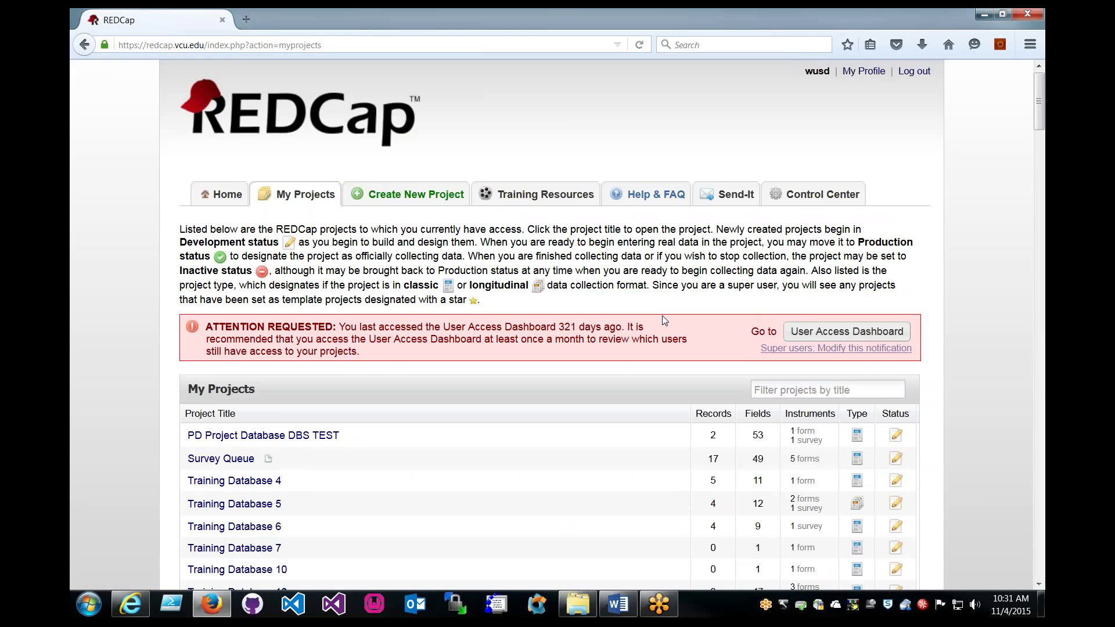
scroll(662, 320, "down", 5)
scroll(354, 258, "up", 2)
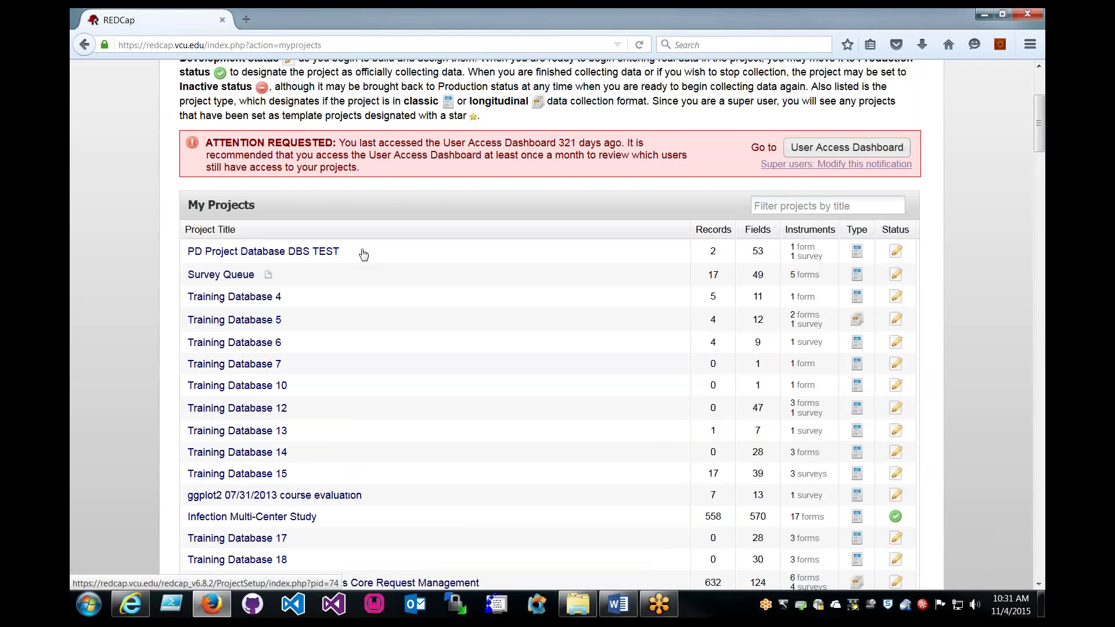
right_click(363, 253)
key("Escape")
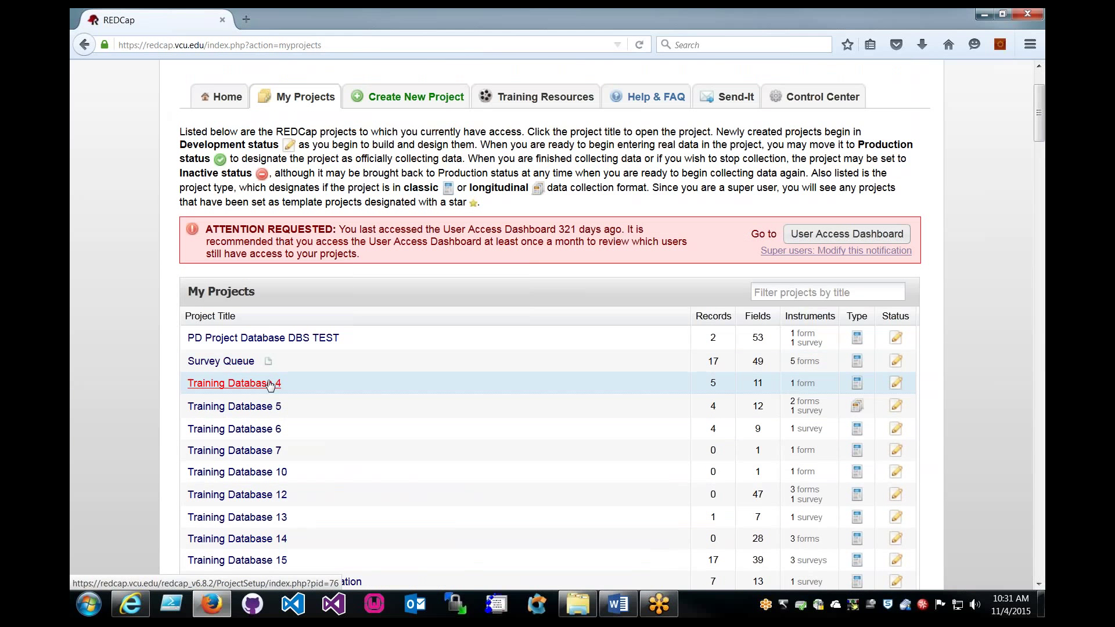
left_click(270, 385)
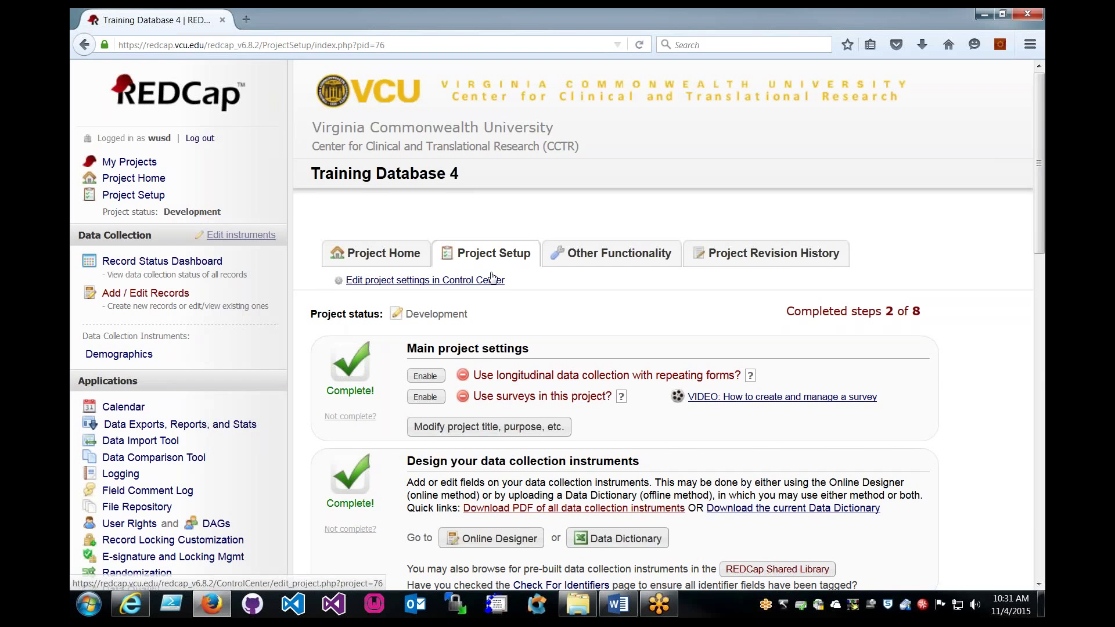
scroll(493, 279, "down", 2)
scroll(493, 277, "down", 2)
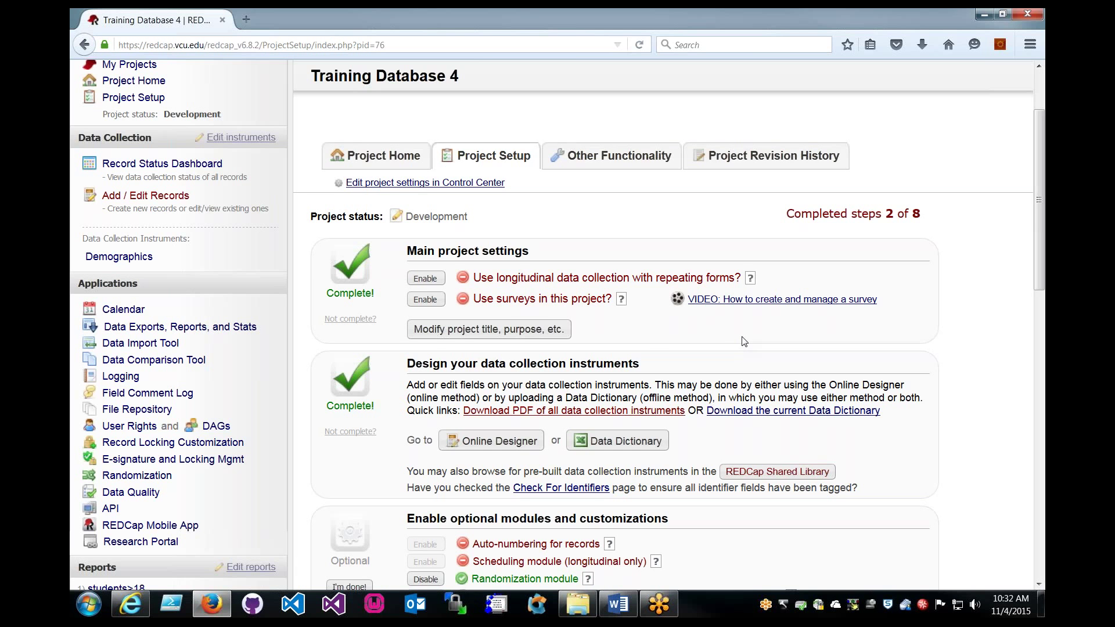
scroll(736, 335, "down", 3)
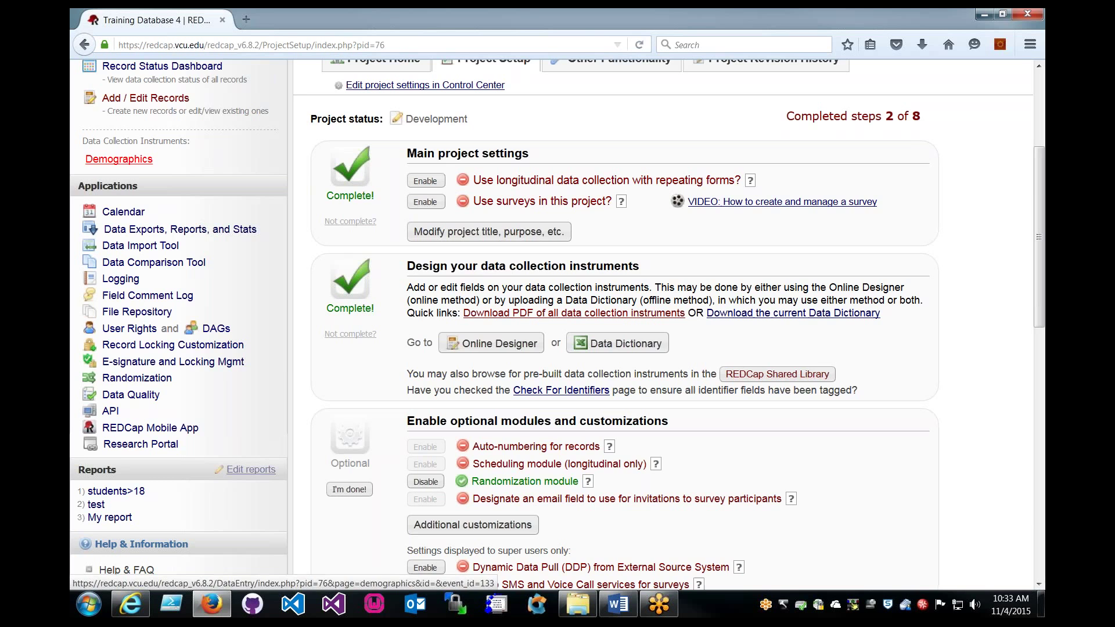
Open the Demographics data-entry page, then go back to Project Setup.
left_click(119, 158)
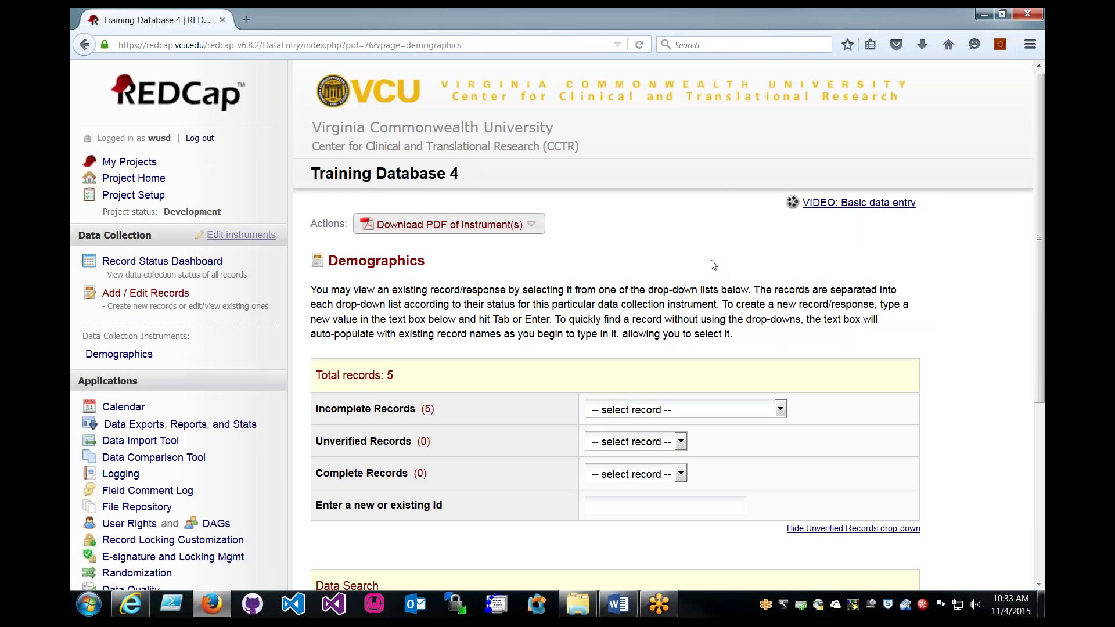
scroll(705, 258, "down", 3)
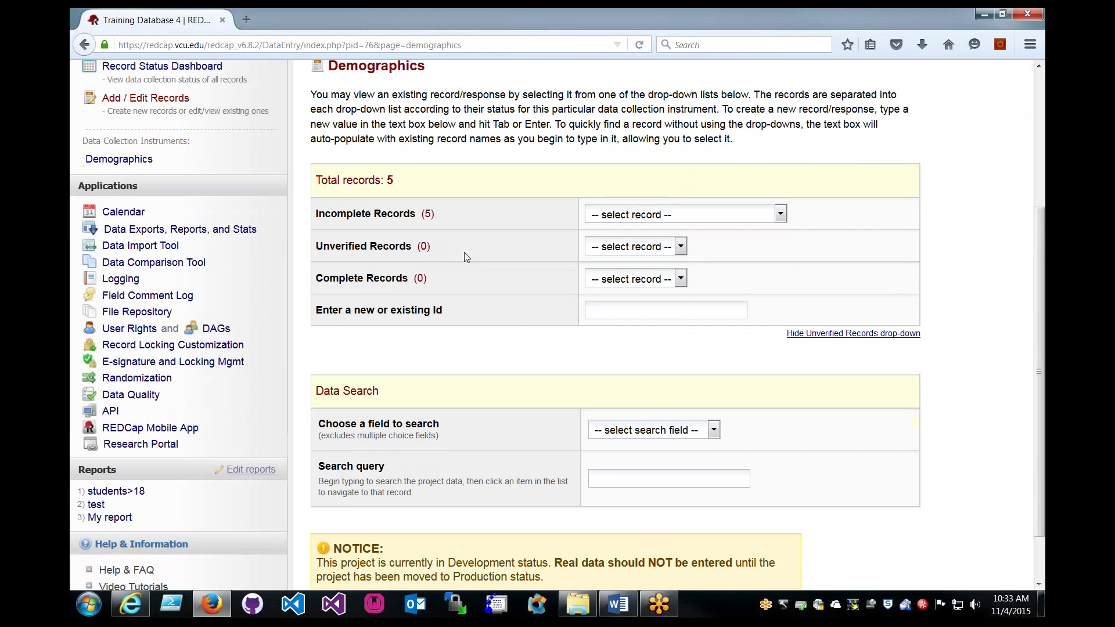
scroll(461, 246, "up", 2)
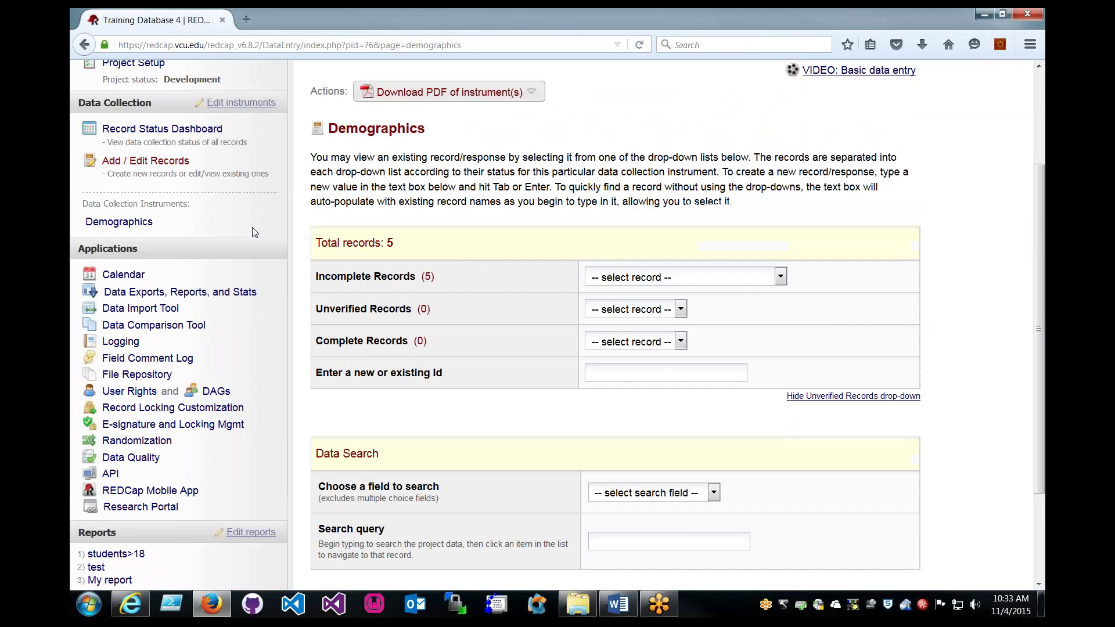
scroll(183, 194, "up", 2)
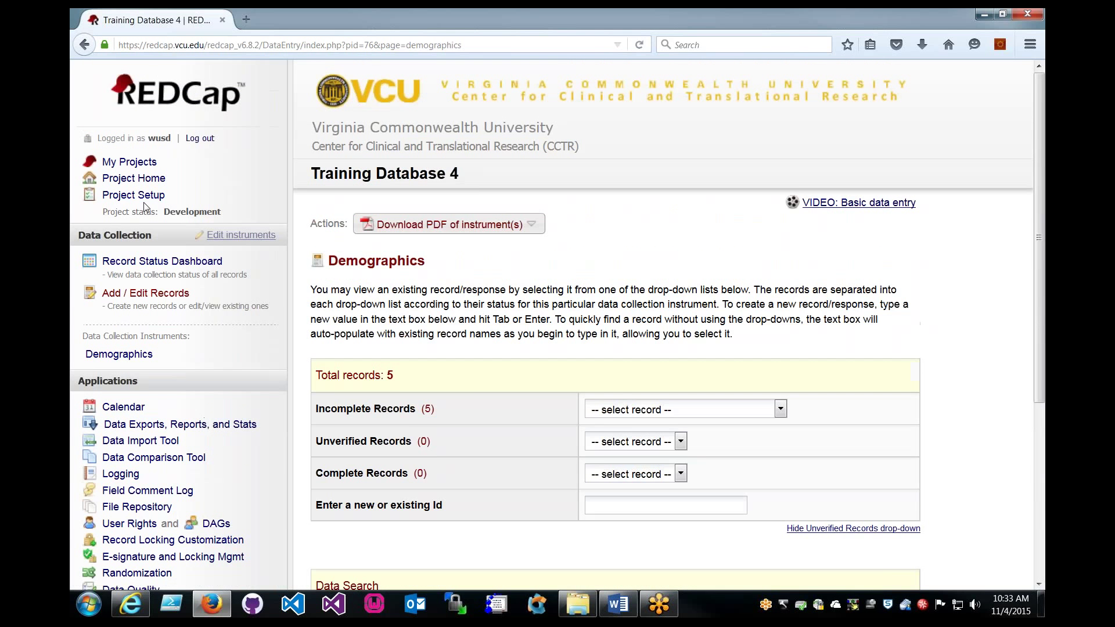
left_click(152, 195)
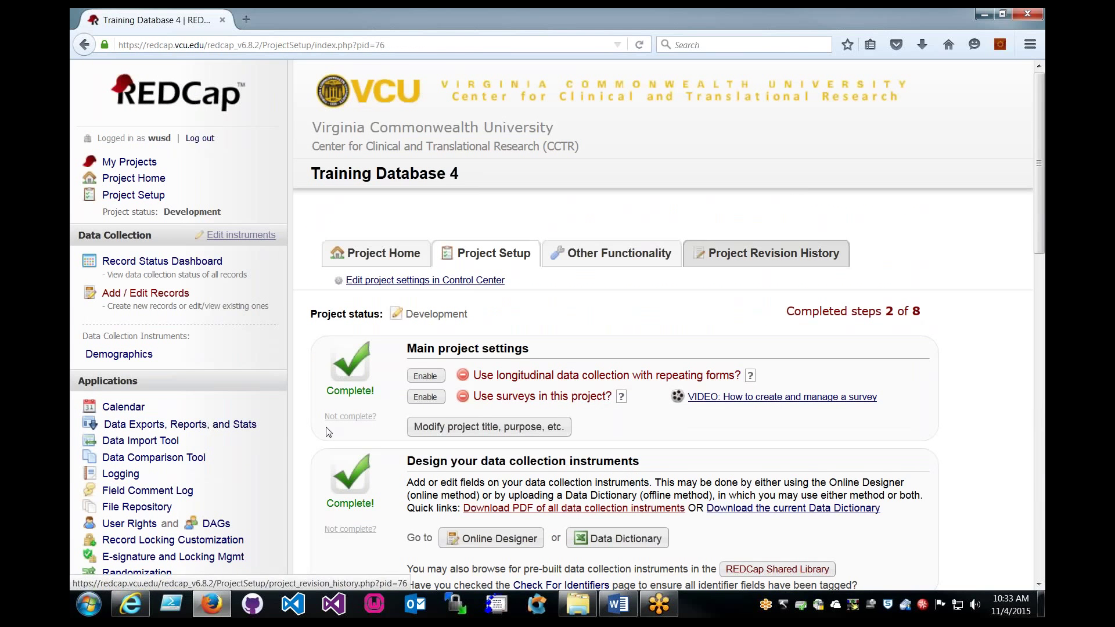
scroll(456, 358, "down", 2)
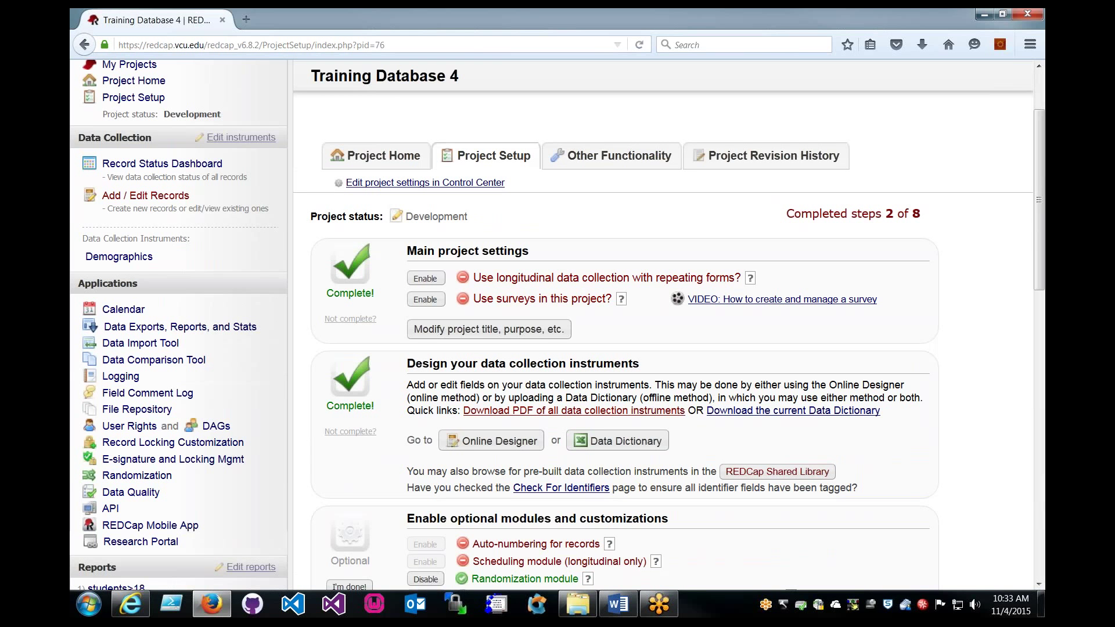
Reopen Demographics, view record 1, and cancel it without saving.
left_click(146, 263)
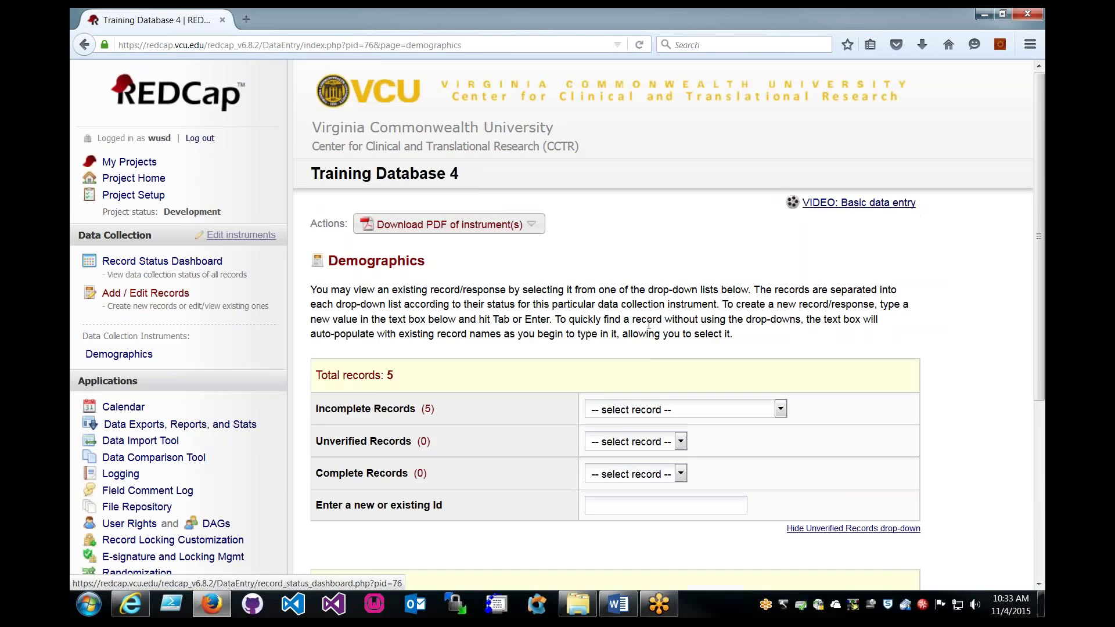
scroll(648, 324, "down", 1)
scroll(649, 324, "down", 3)
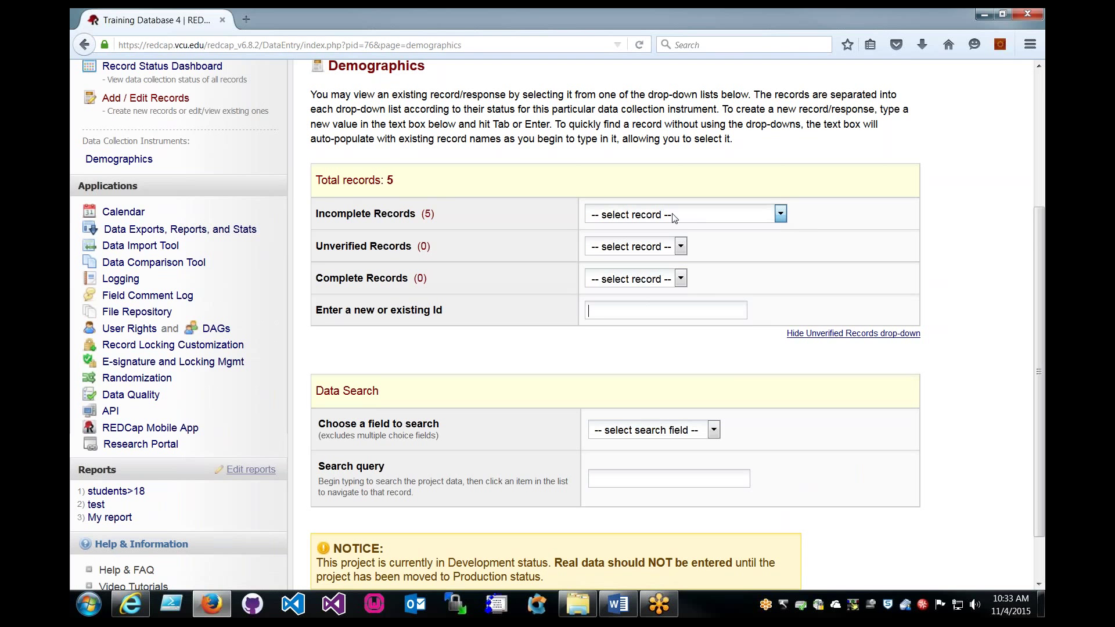
type("1")
key("Return")
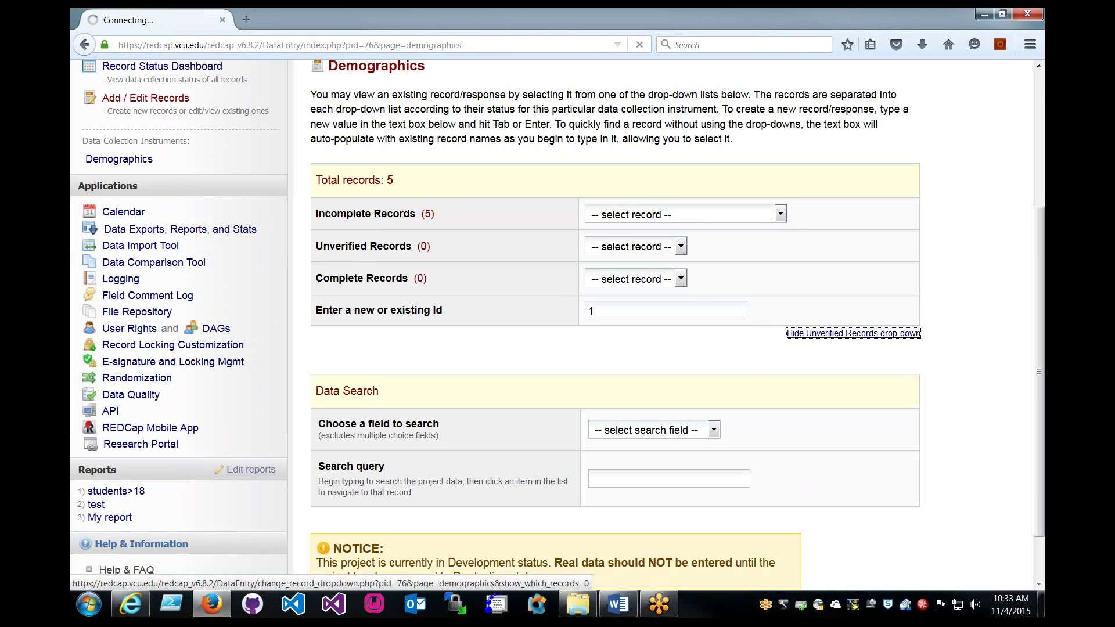
scroll(602, 312, "down", 5)
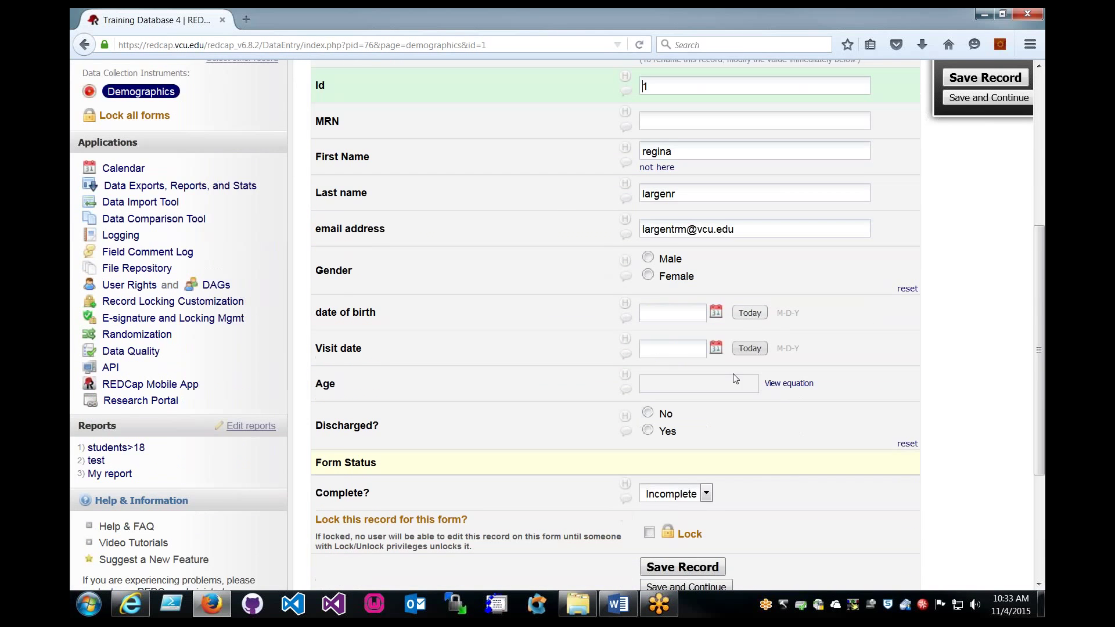
scroll(581, 233, "down", 4)
scroll(601, 246, "up", 4)
scroll(697, 309, "down", 3)
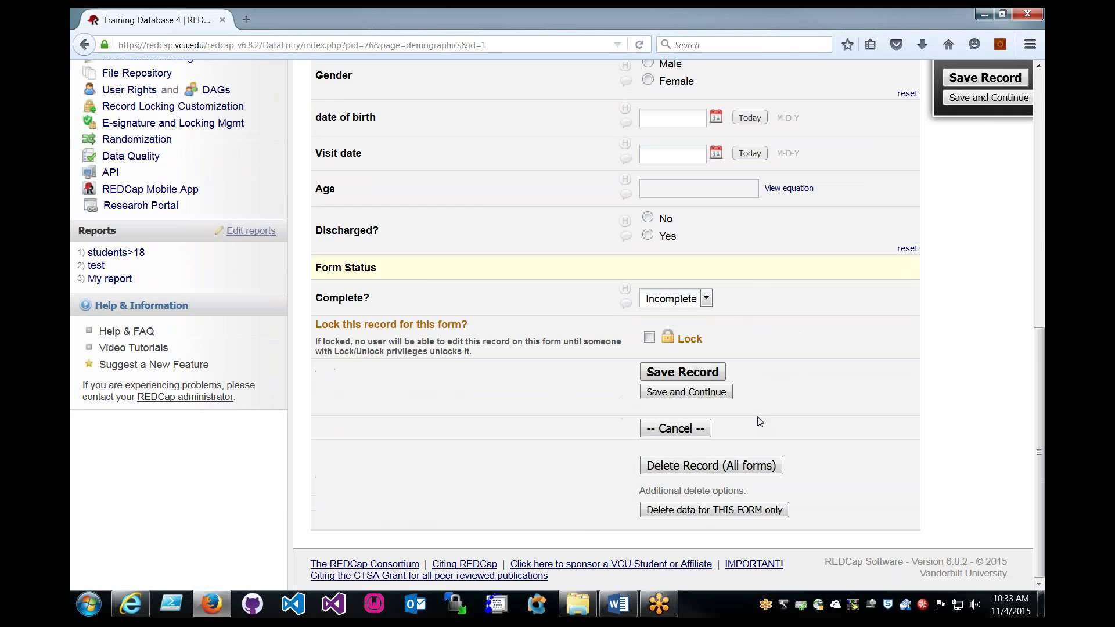
left_click(676, 428)
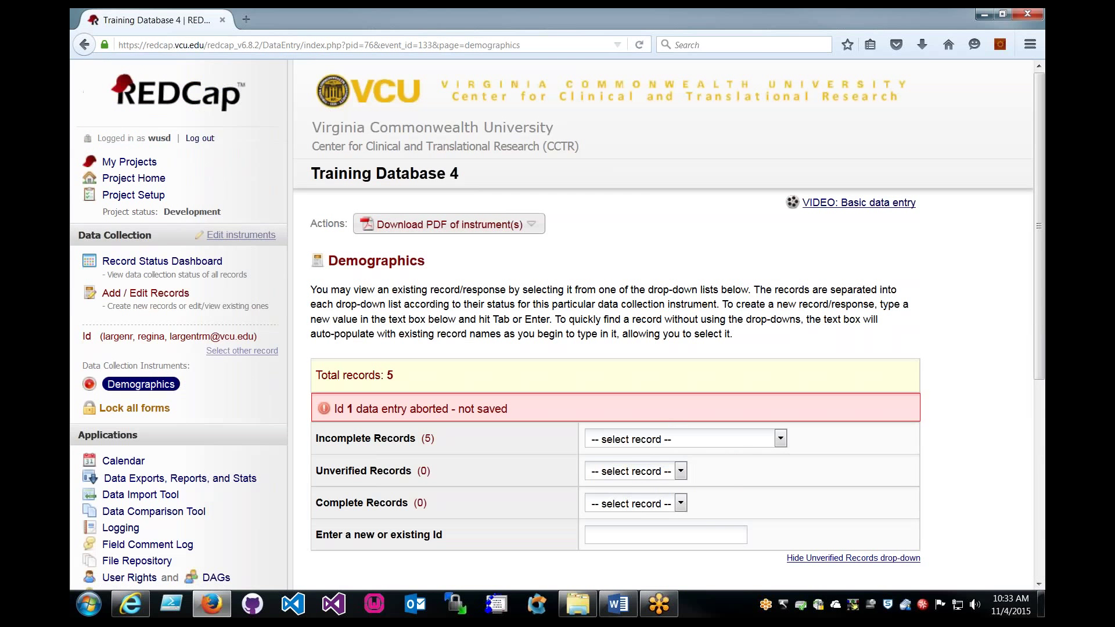
Open the Incomplete Records list and close it without choosing a record.
scroll(714, 366, "down", 3)
left_click(716, 343)
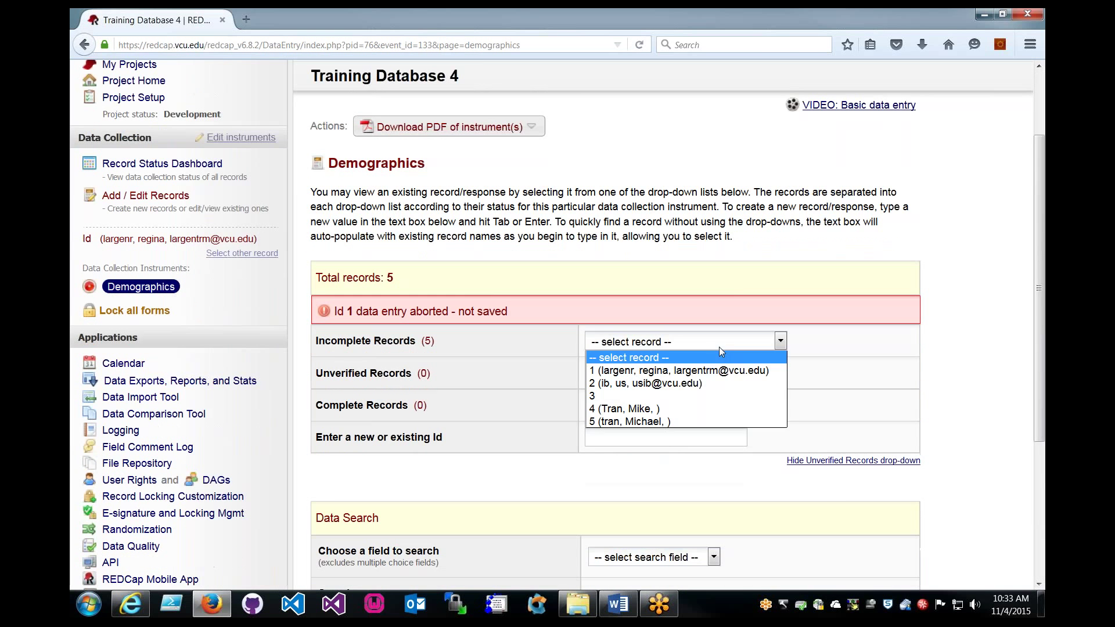
left_click(667, 421)
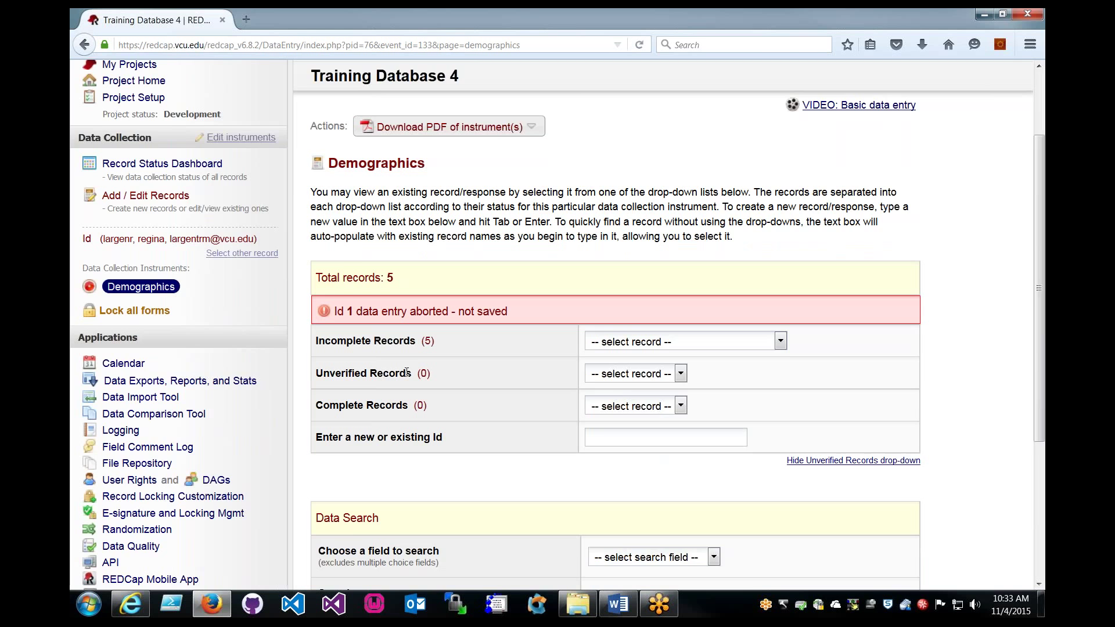
scroll(406, 372, "down", 3)
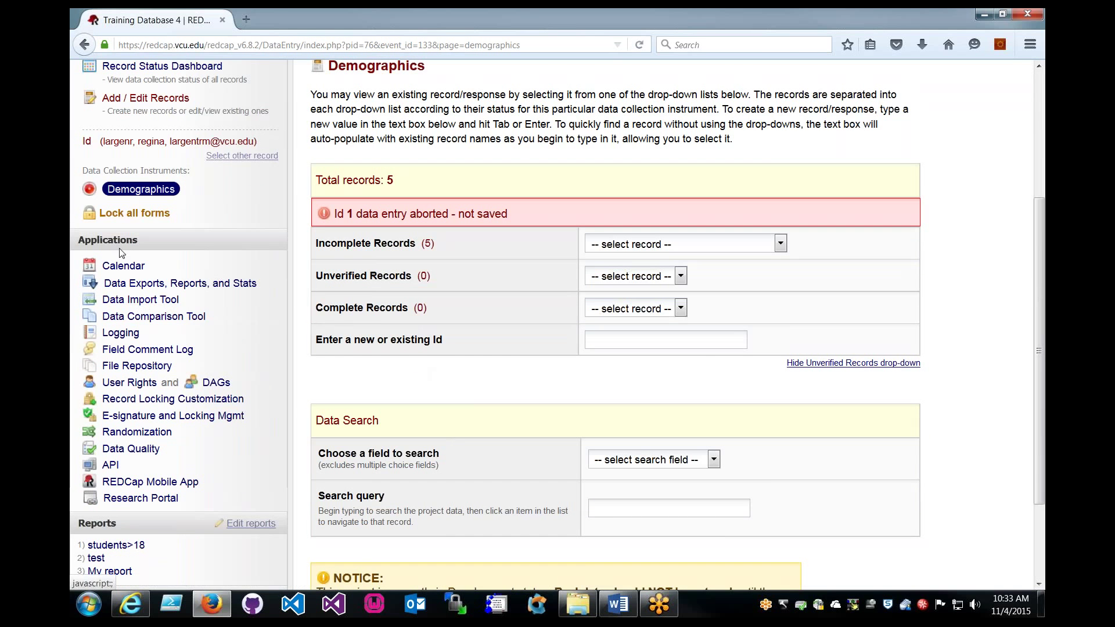
scroll(135, 240, "up", 3)
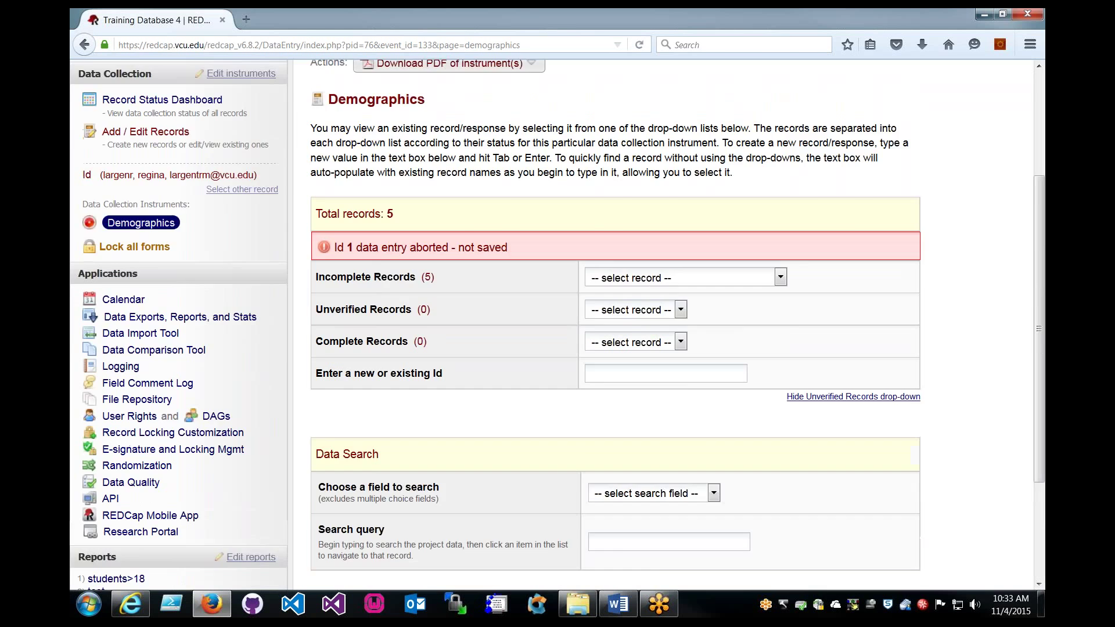
scroll(121, 272, "down", 3)
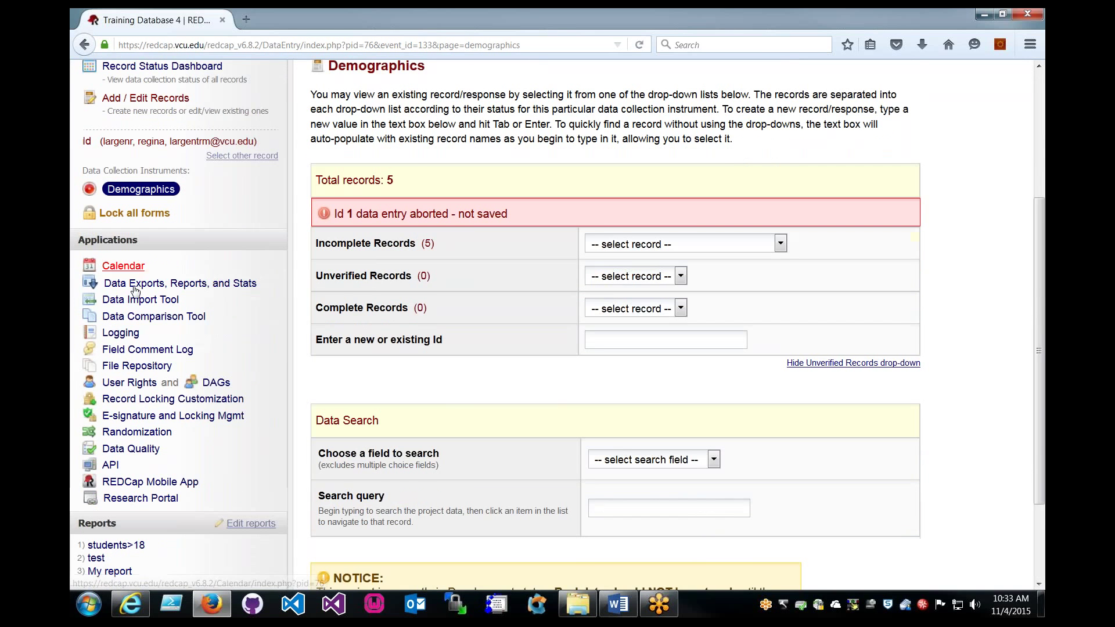
Open the User Rights page for Training Database 4.
left_click(142, 390)
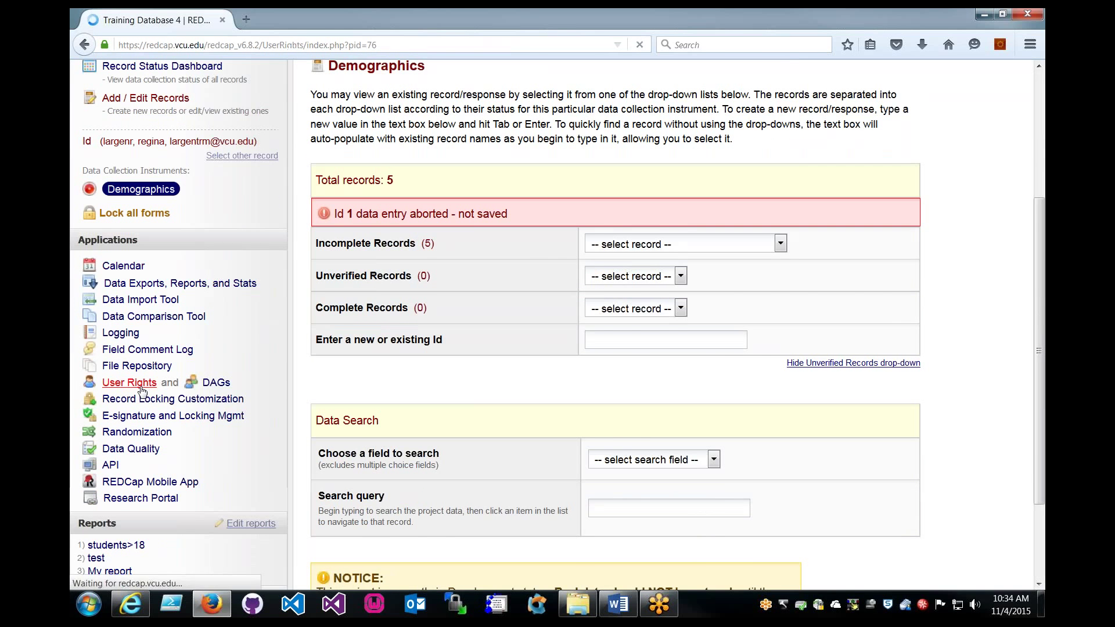
scroll(328, 393, "down", 3)
scroll(328, 393, "down", 2)
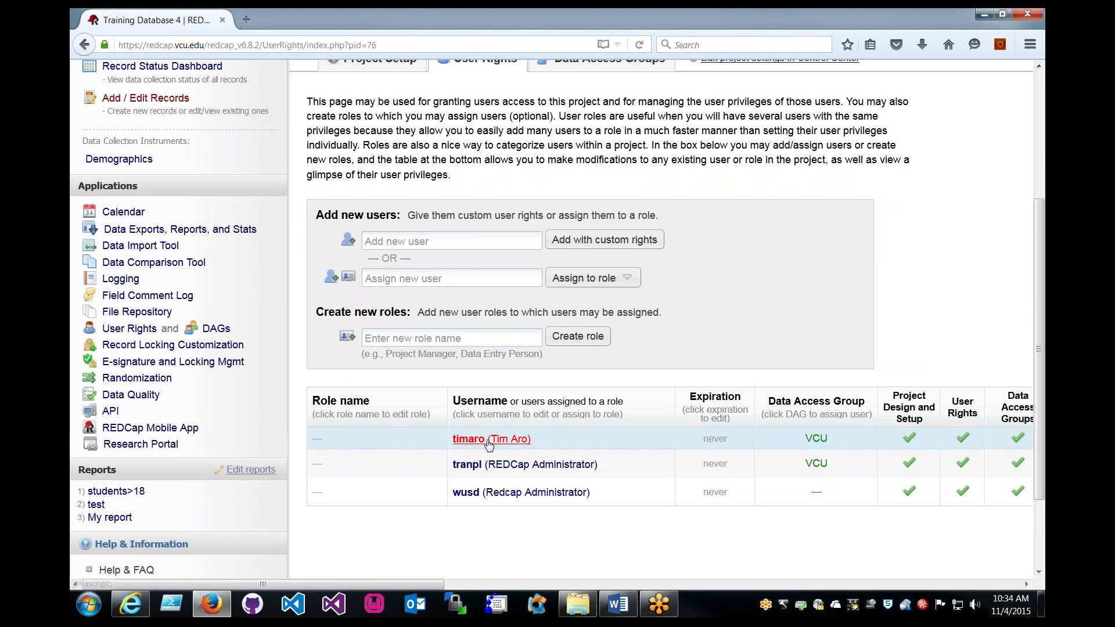
Review your own user's privileges and close them without saving changes.
left_click(492, 493)
left_click(662, 492)
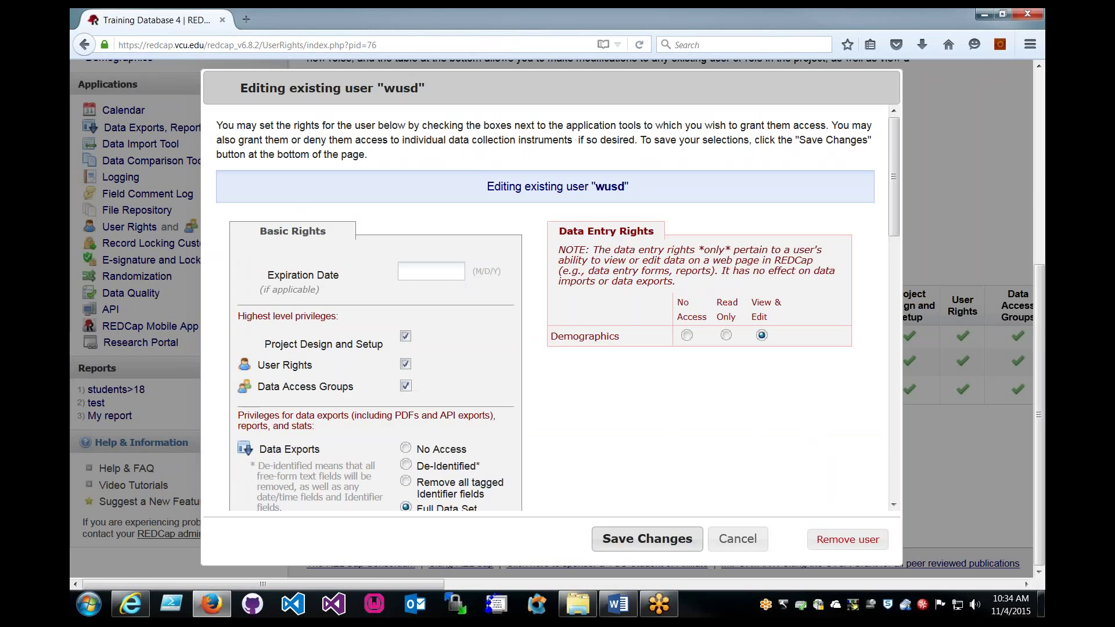
scroll(613, 356, "down", 8)
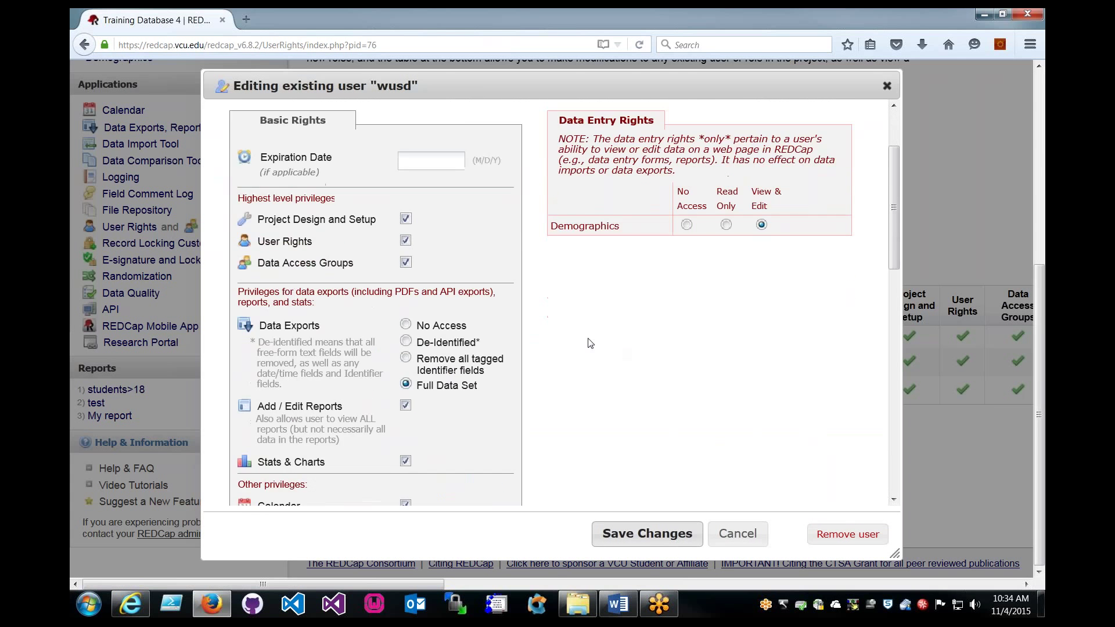
scroll(588, 341, "down", 1)
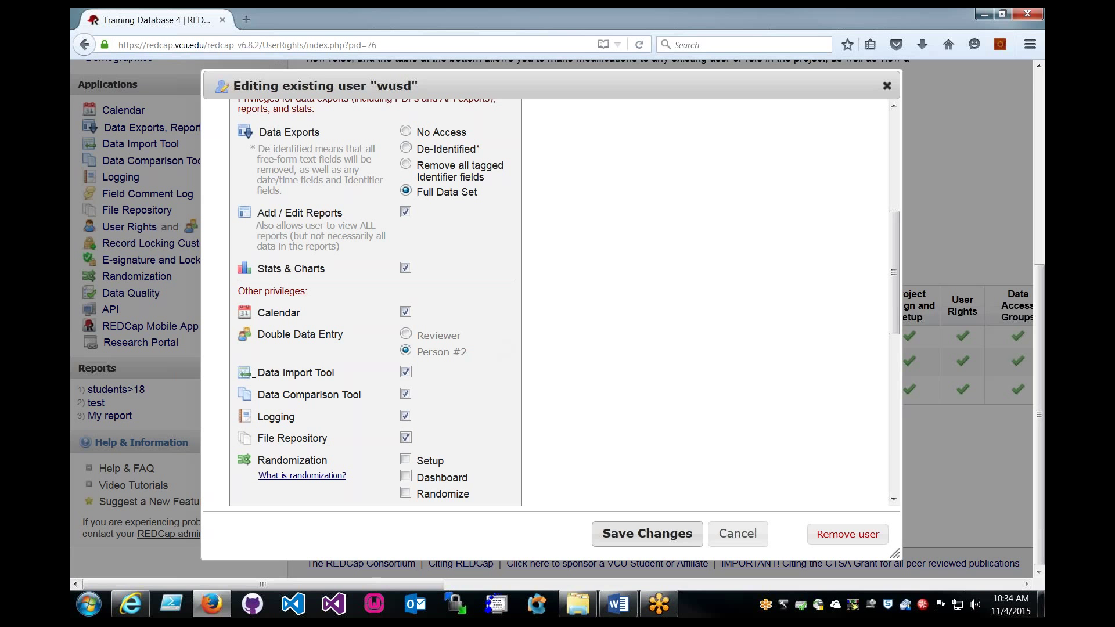
left_click_drag(257, 373, 375, 378)
left_click(441, 379)
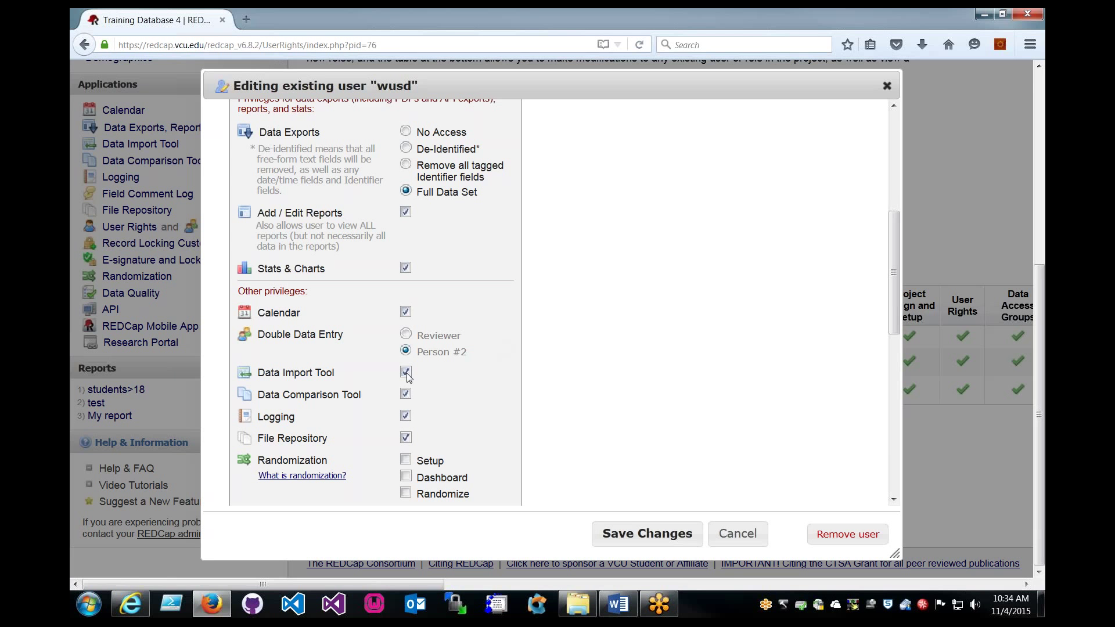
left_click(738, 533)
scroll(530, 354, "up", 5)
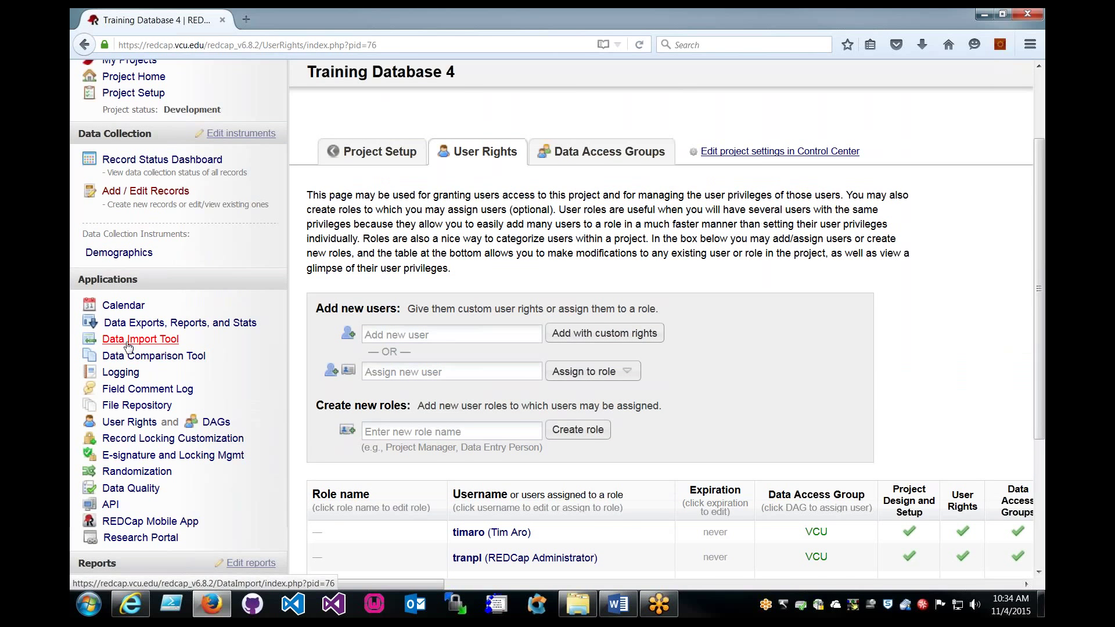
Open the Data Import Tool and read the template download instructions.
left_click(128, 344)
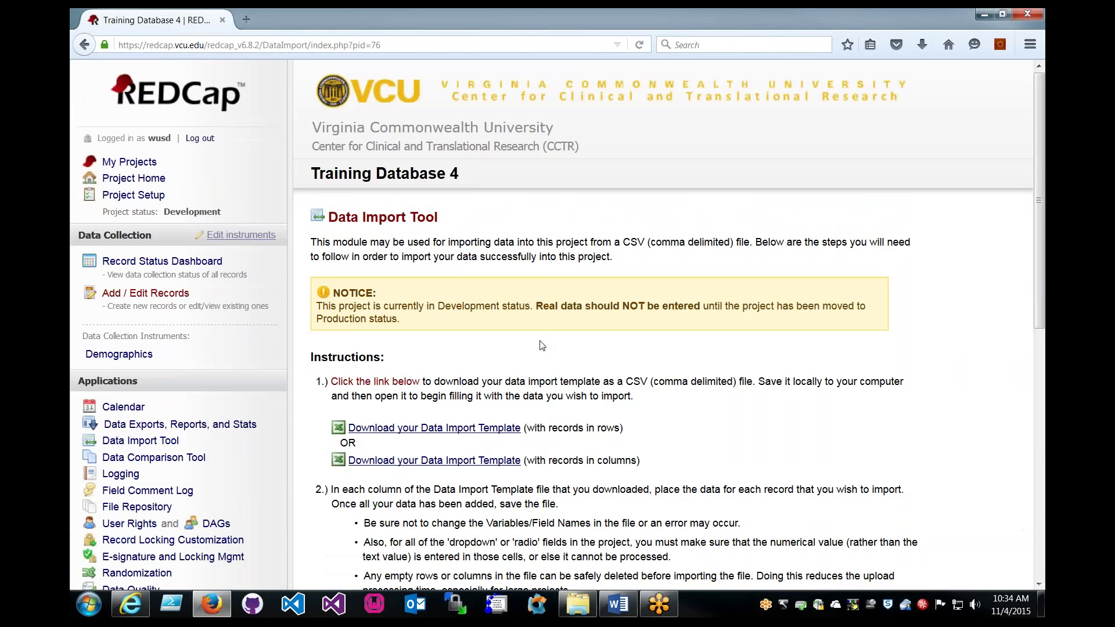
scroll(542, 345, "down", 5)
scroll(459, 140, "up", 1)
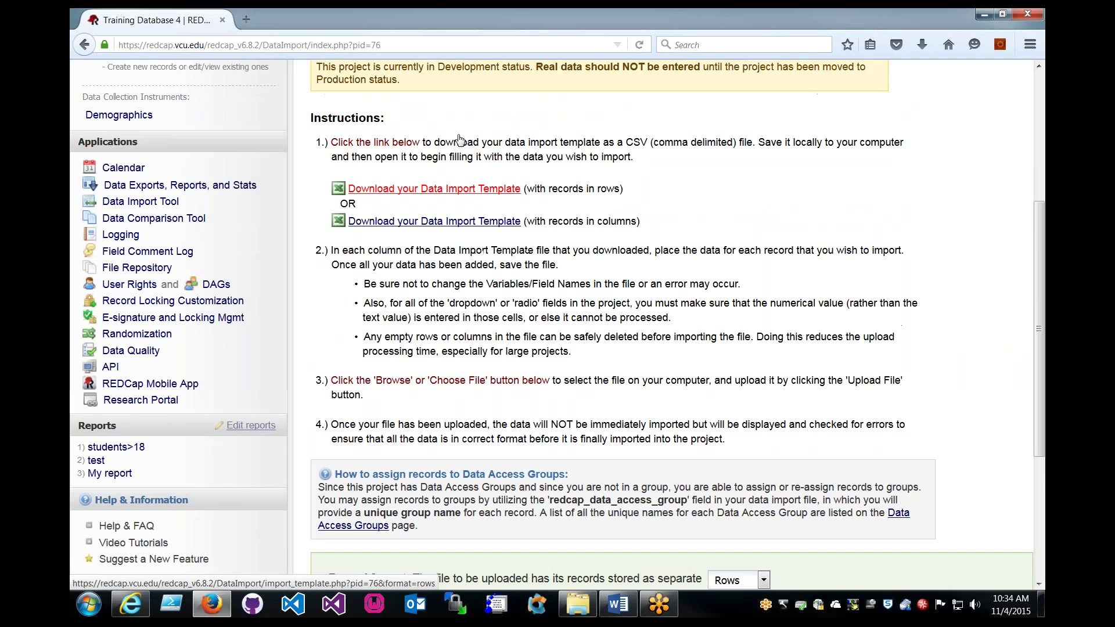
scroll(459, 140, "up", 3)
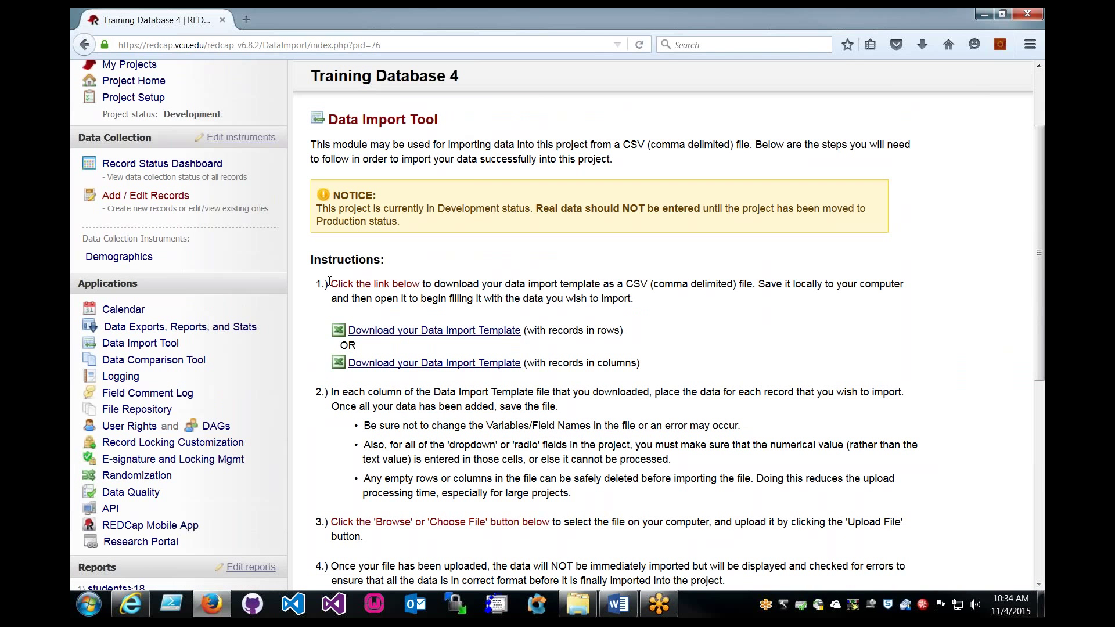
left_click_drag(330, 283, 803, 341)
left_click(745, 303)
Save the records-in-rows import template CSV into the training folder.
left_click(466, 330)
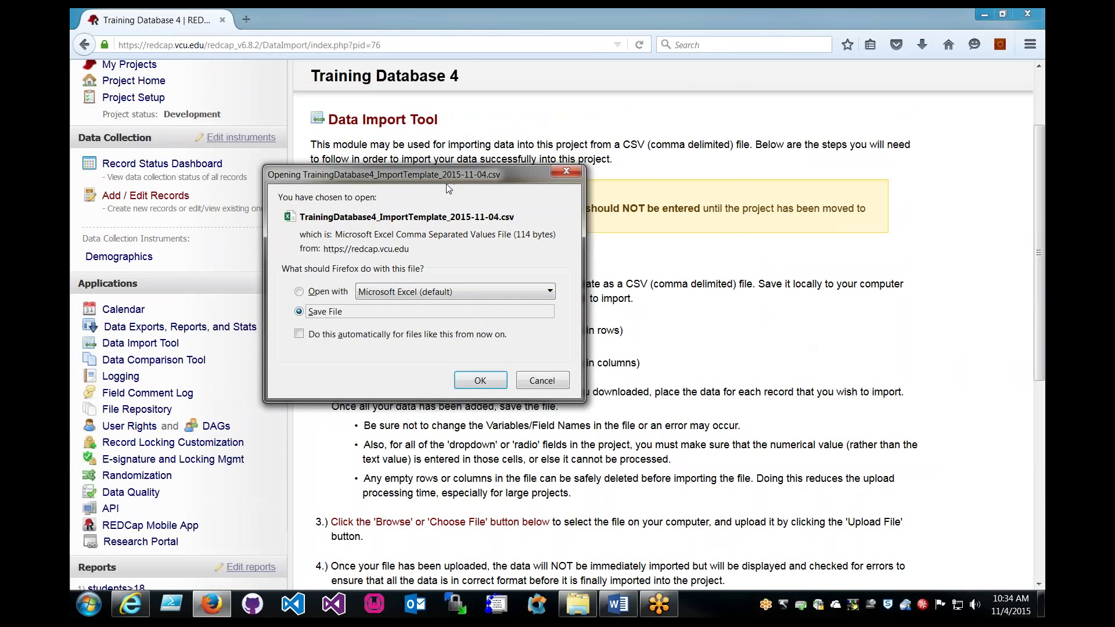
left_click_drag(452, 108, 589, 84)
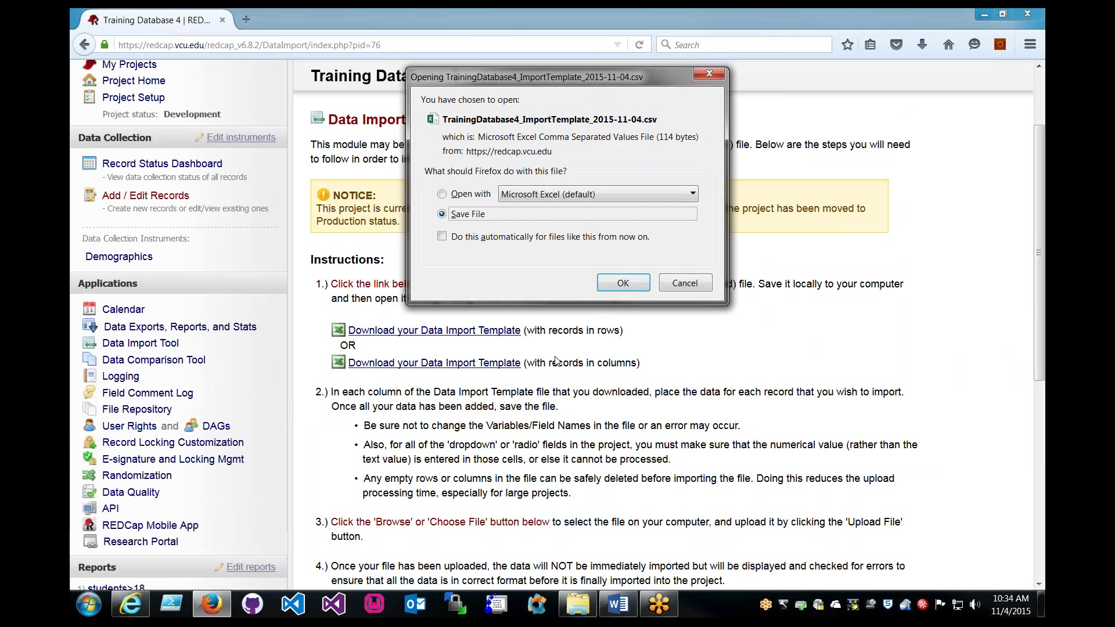
left_click(623, 284)
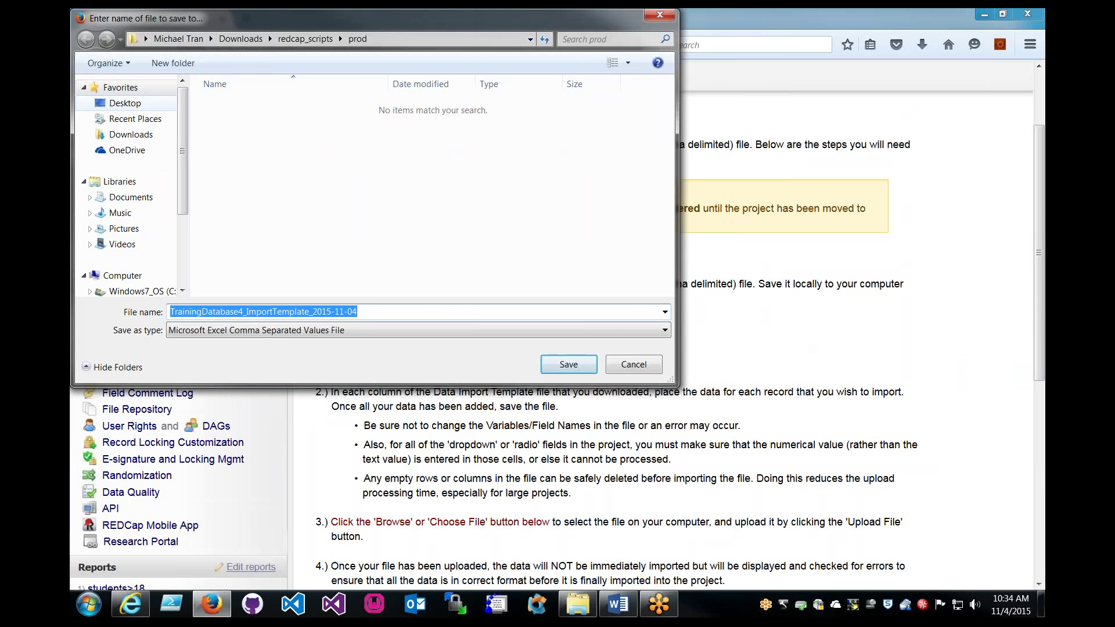
scroll(596, 210, "down", 1)
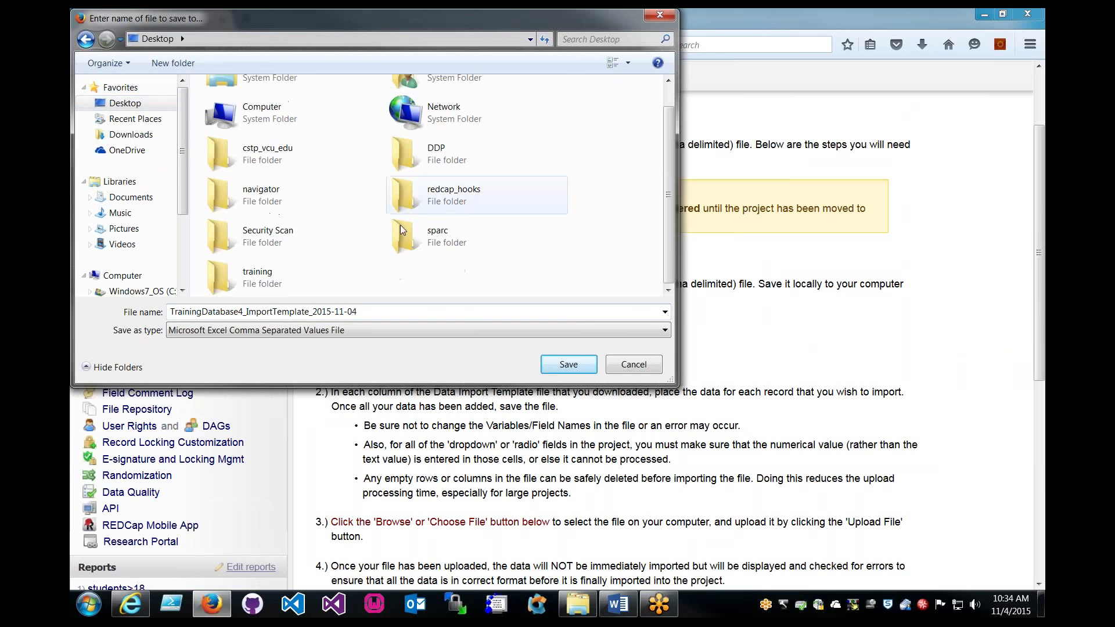
double_click(254, 273)
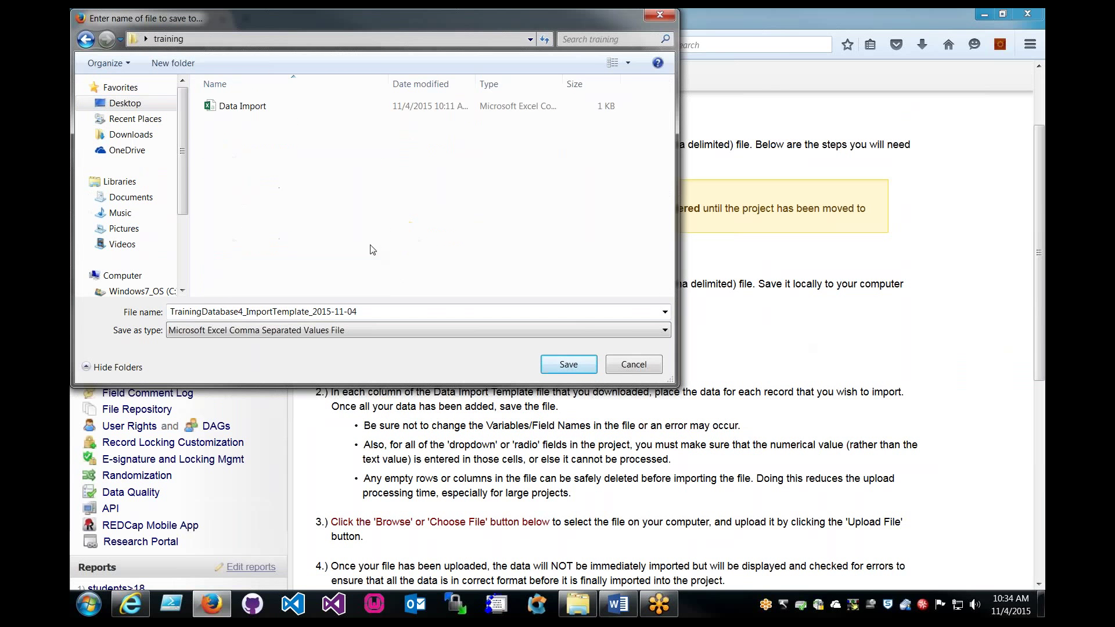
left_click(570, 368)
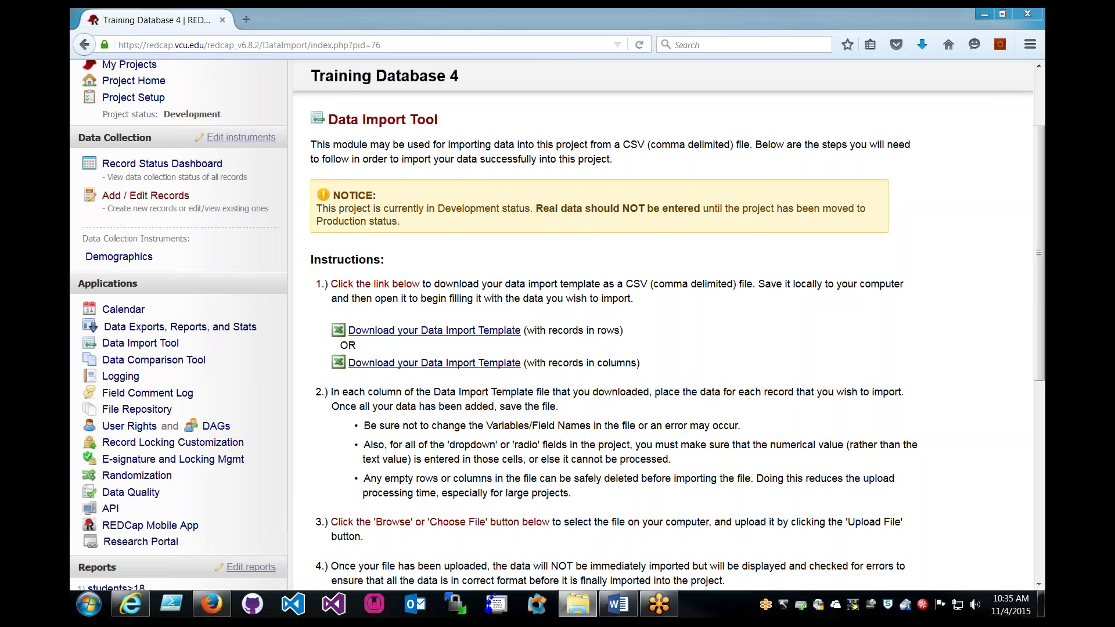
Open the downloaded import template CSV in Excel from the training folder.
left_click_drag(69, 111, 458, 112)
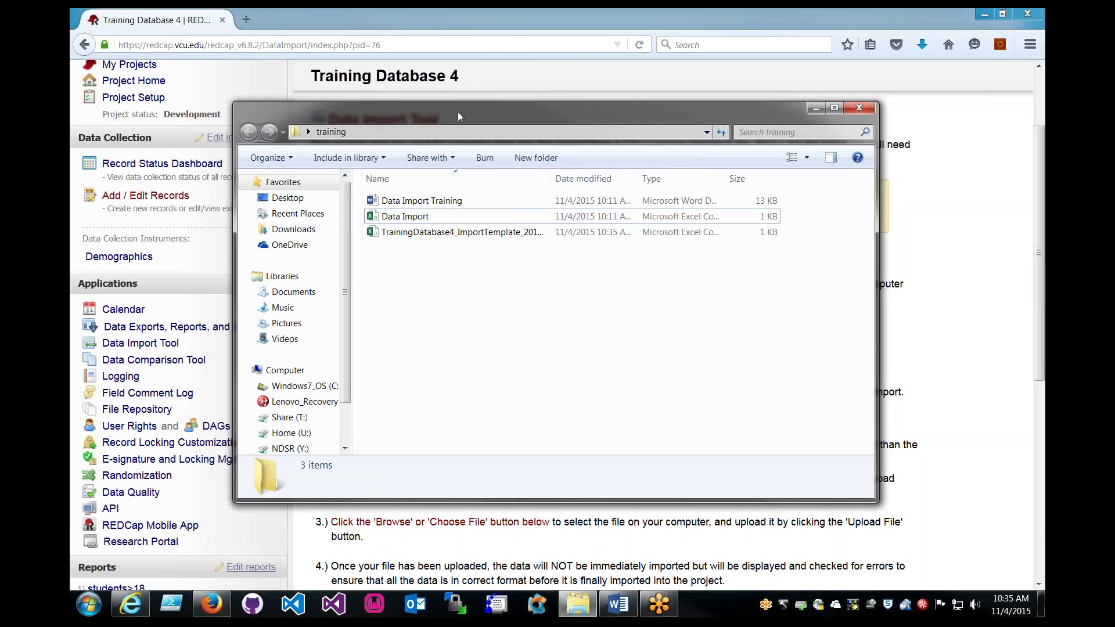
double_click(421, 234)
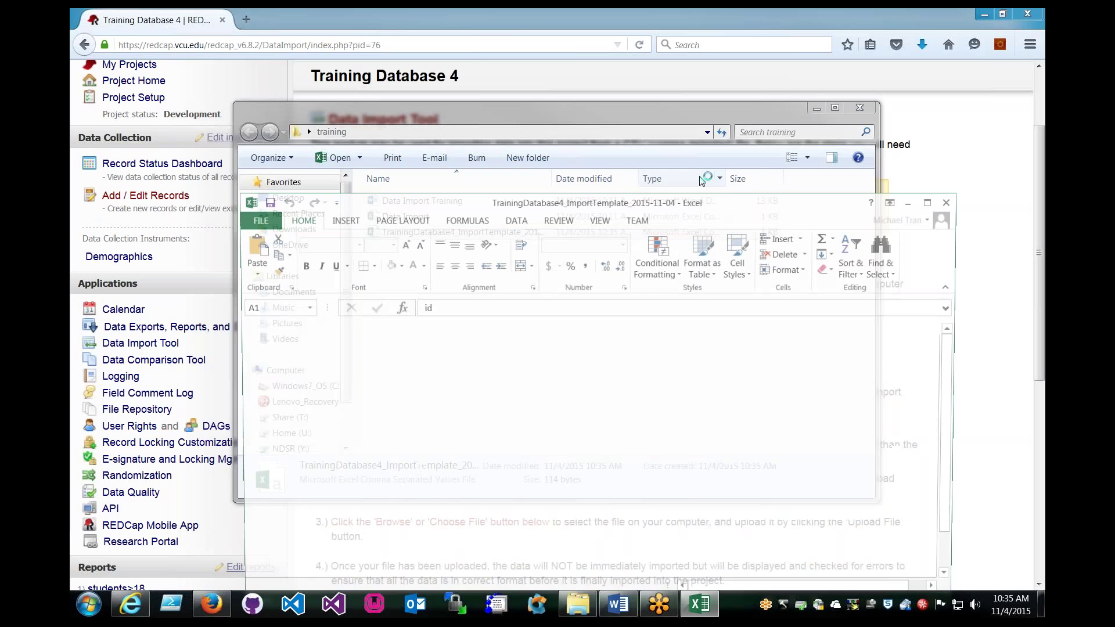
left_click(848, 109)
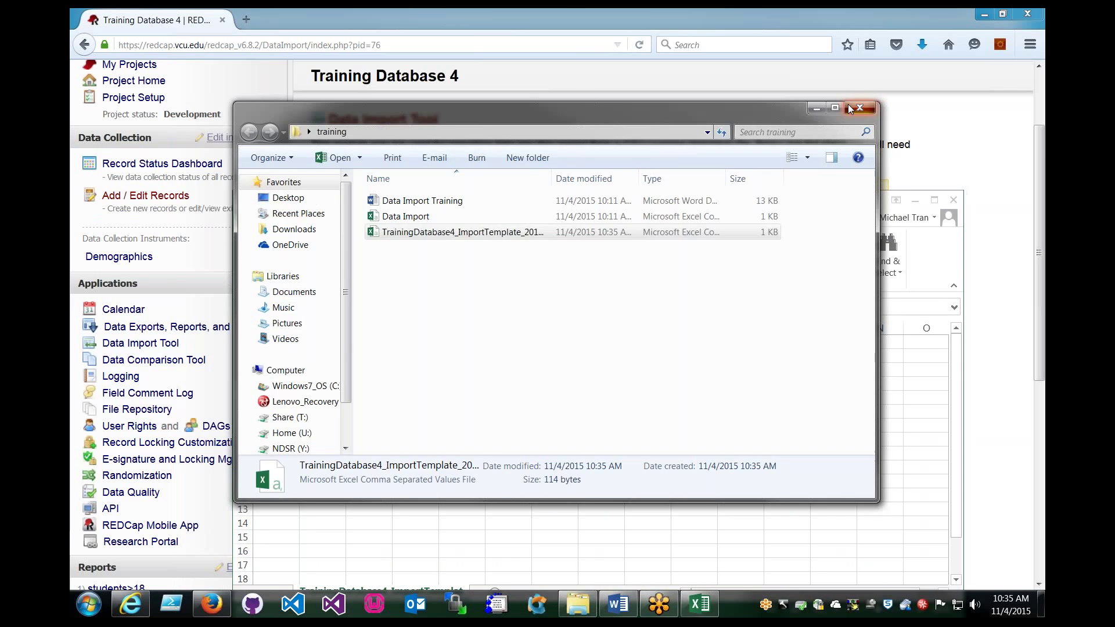
left_click(848, 109)
left_click_drag(712, 199, 693, 58)
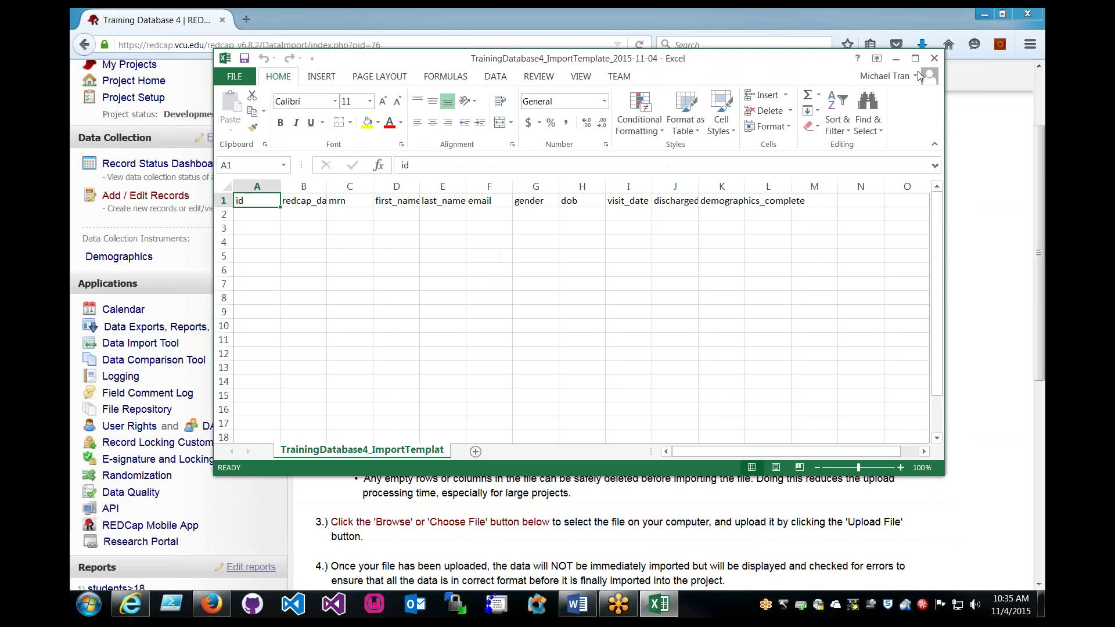
Auto-fit all template columns to their headers and dock Excel to the left half.
left_click(227, 187)
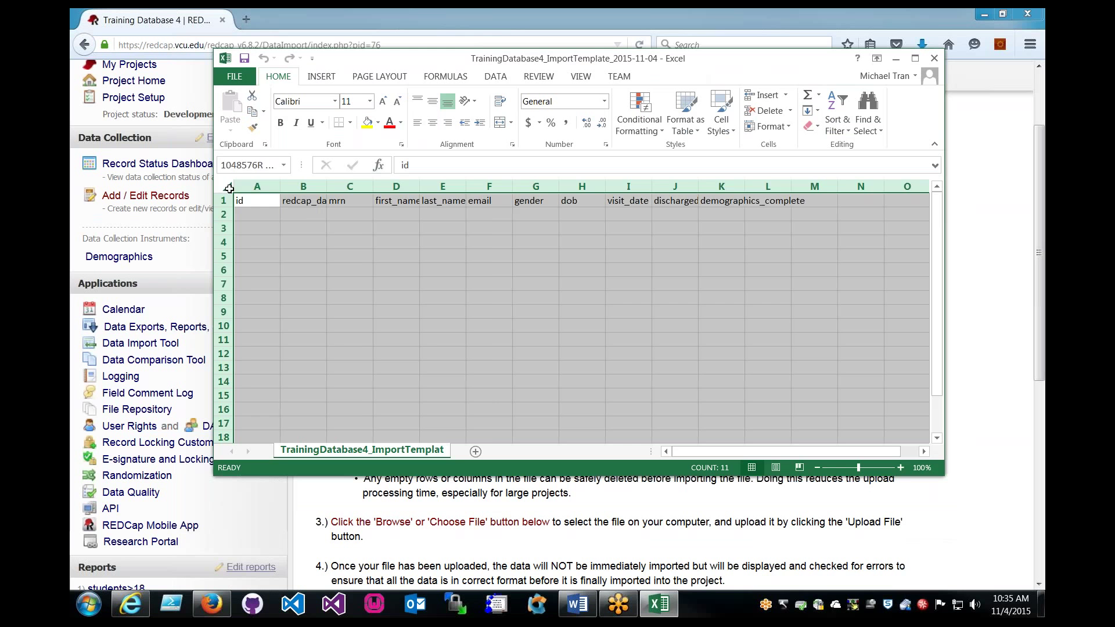
double_click(326, 186)
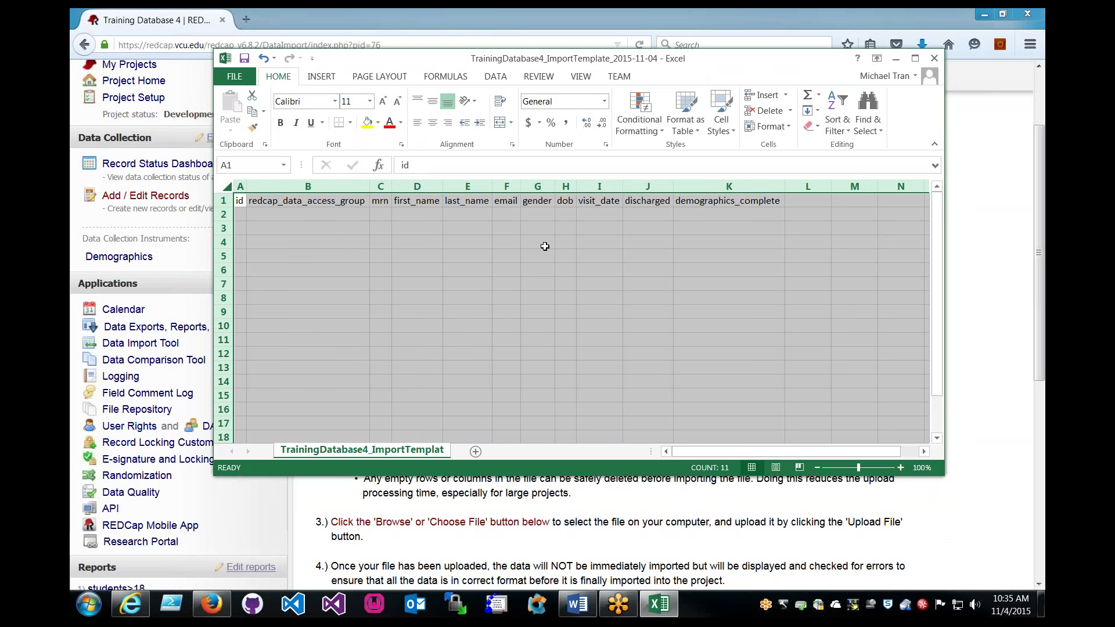
left_click(610, 268)
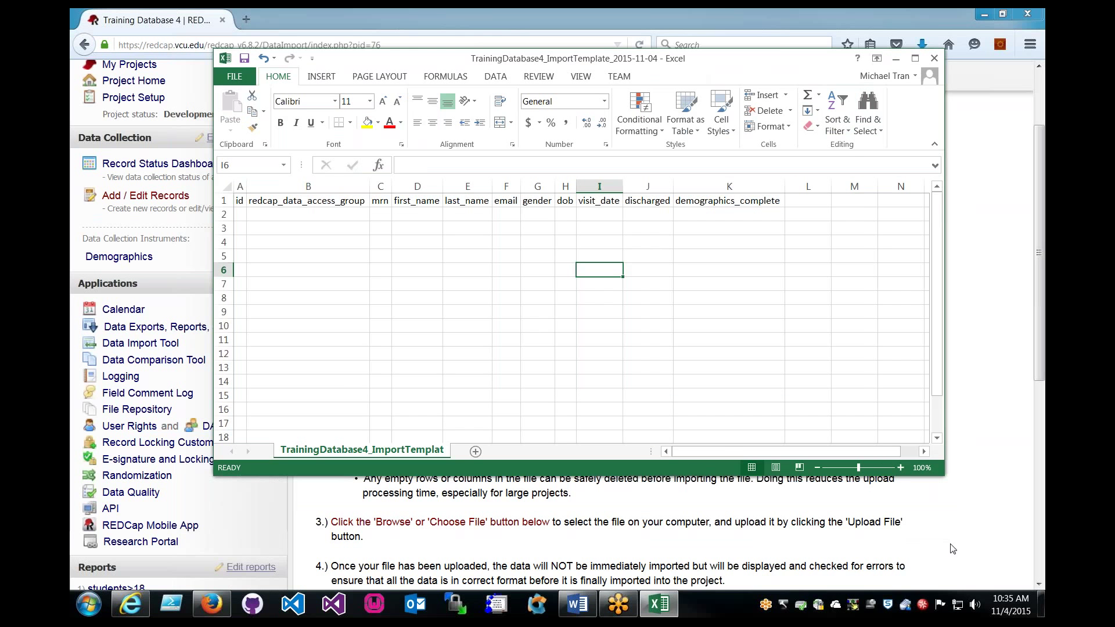
left_click_drag(939, 473, 834, 530)
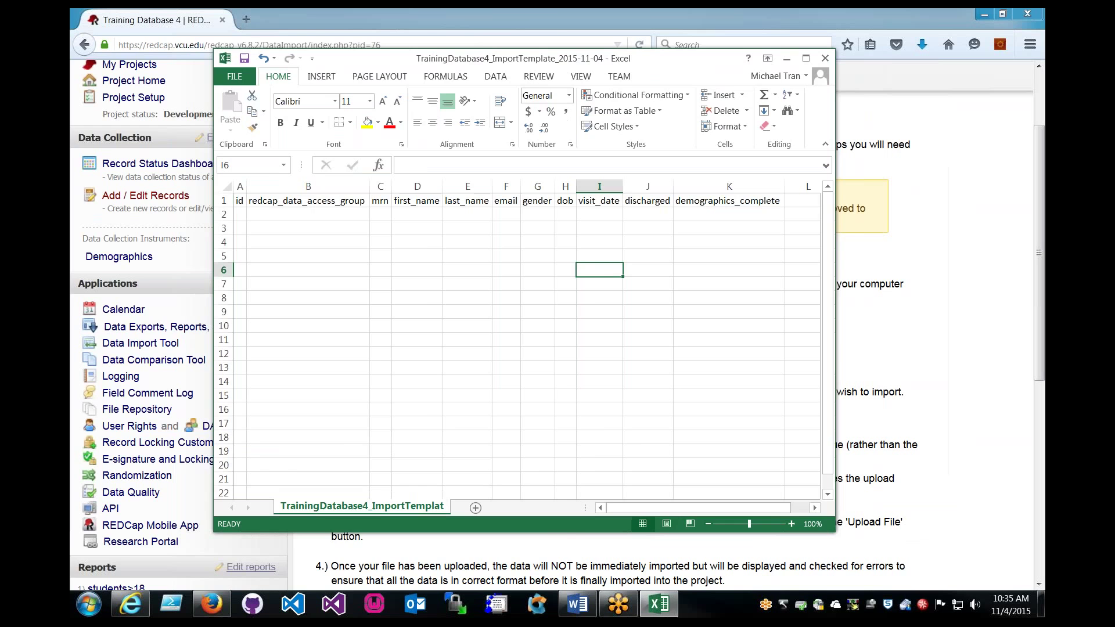
key("super+Left")
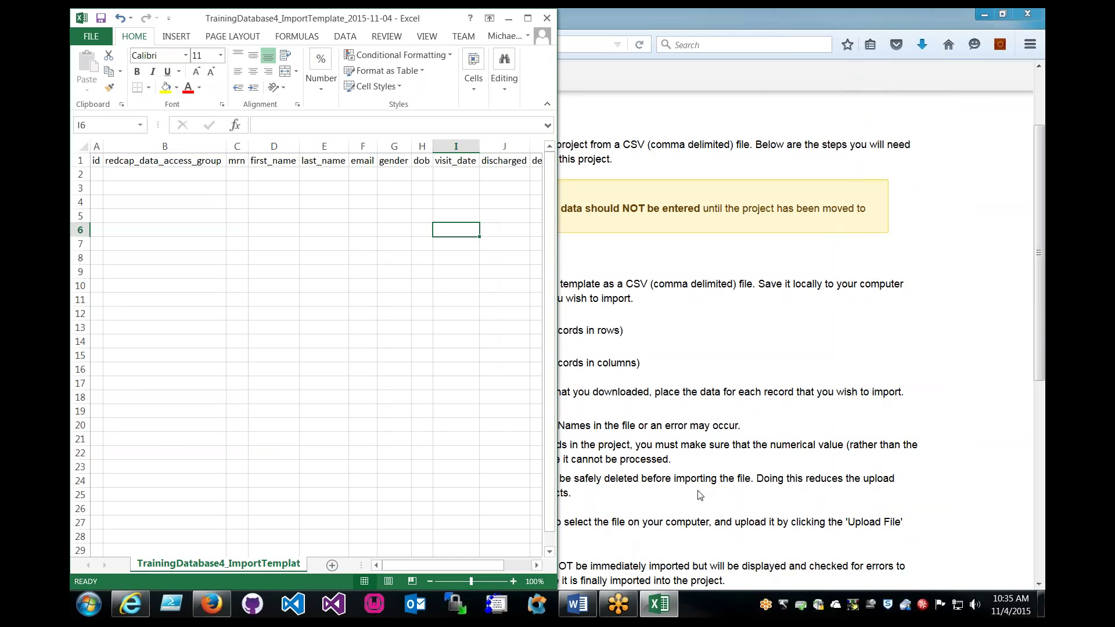
Open the Data Import workbook from the training folder, docked on the right half.
left_click(987, 19)
left_click(508, 18)
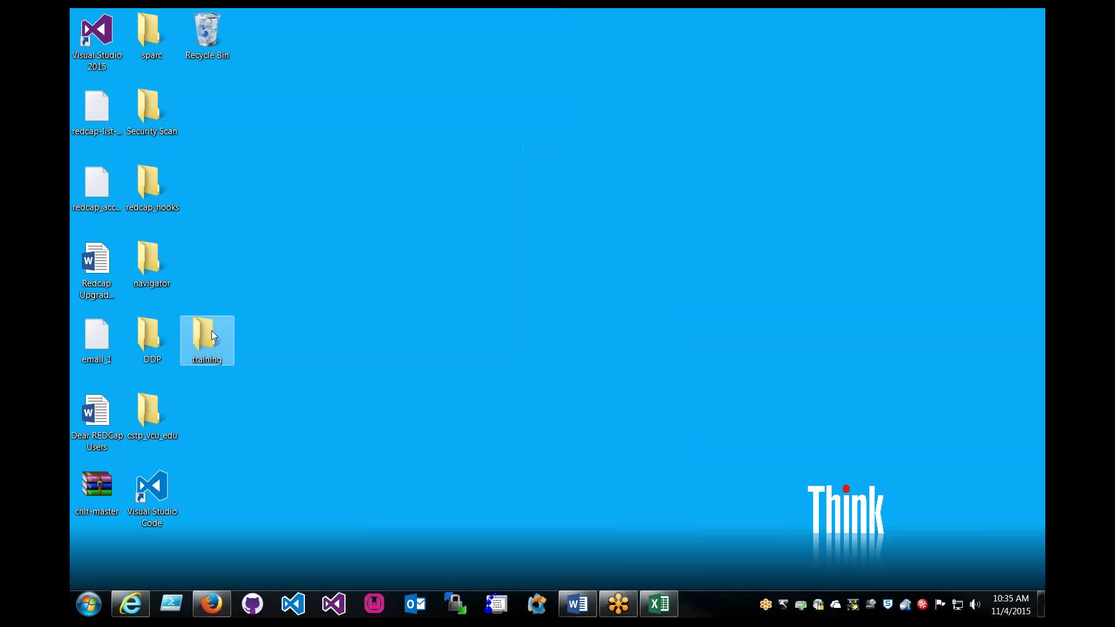
double_click(212, 330)
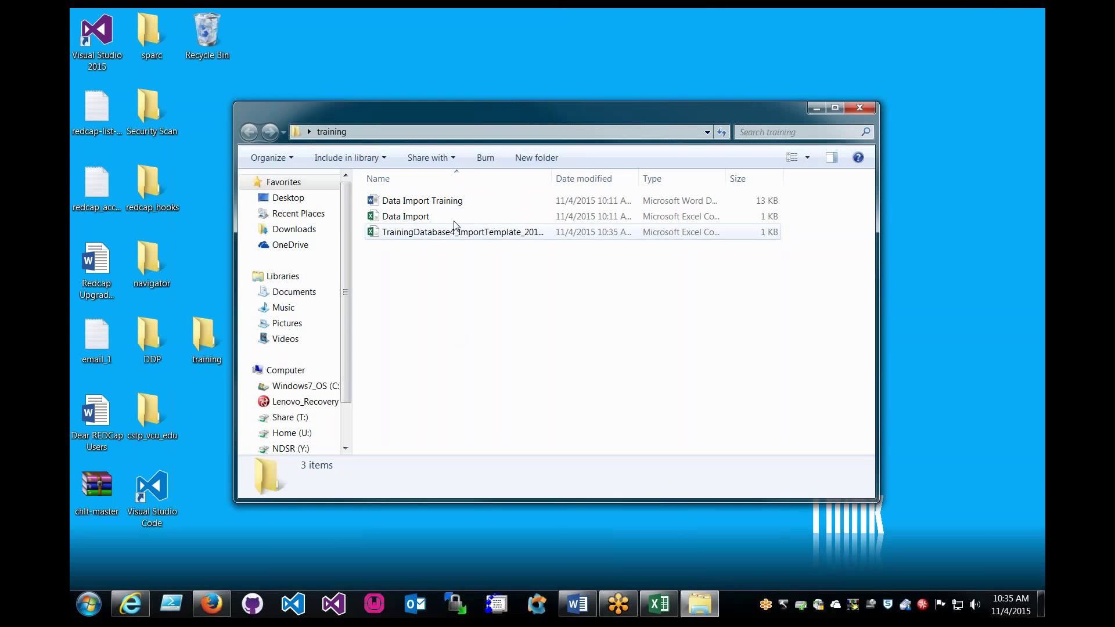
double_click(418, 219)
left_click(659, 603)
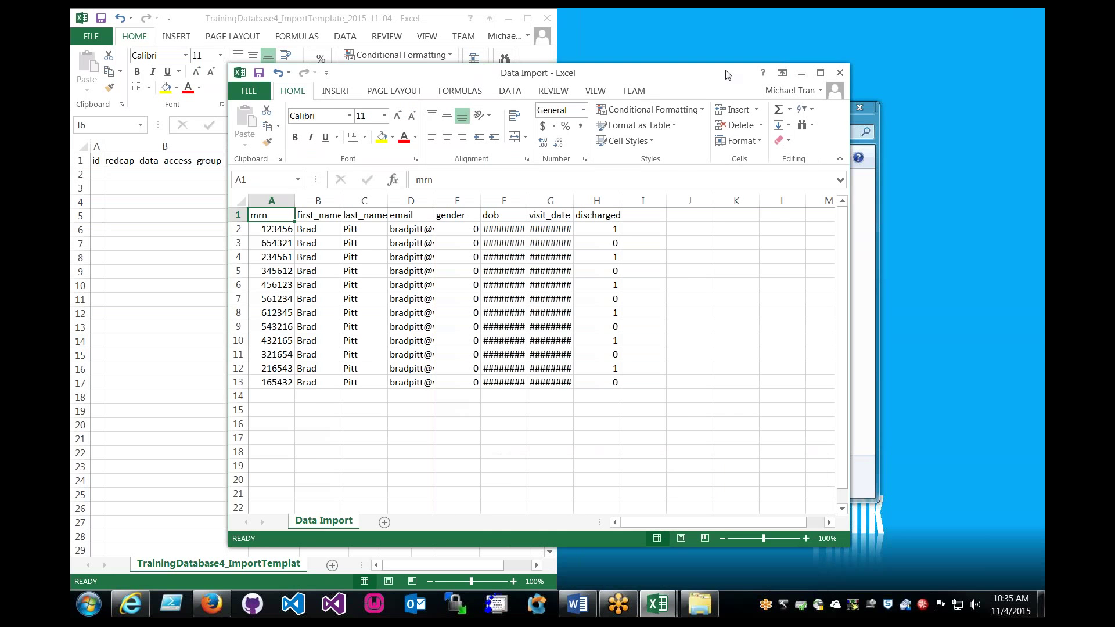
key("super+Right")
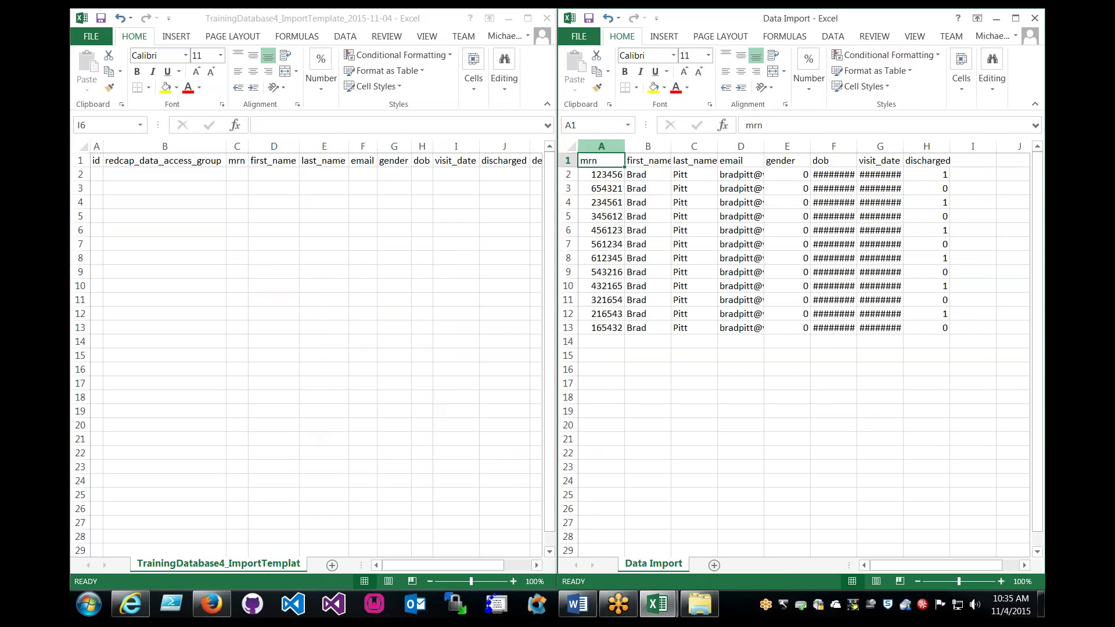
Auto-fit Data Import columns so emails and dates show, and inspect range A1:H13.
left_click(571, 147)
double_click(624, 146)
left_click(625, 146)
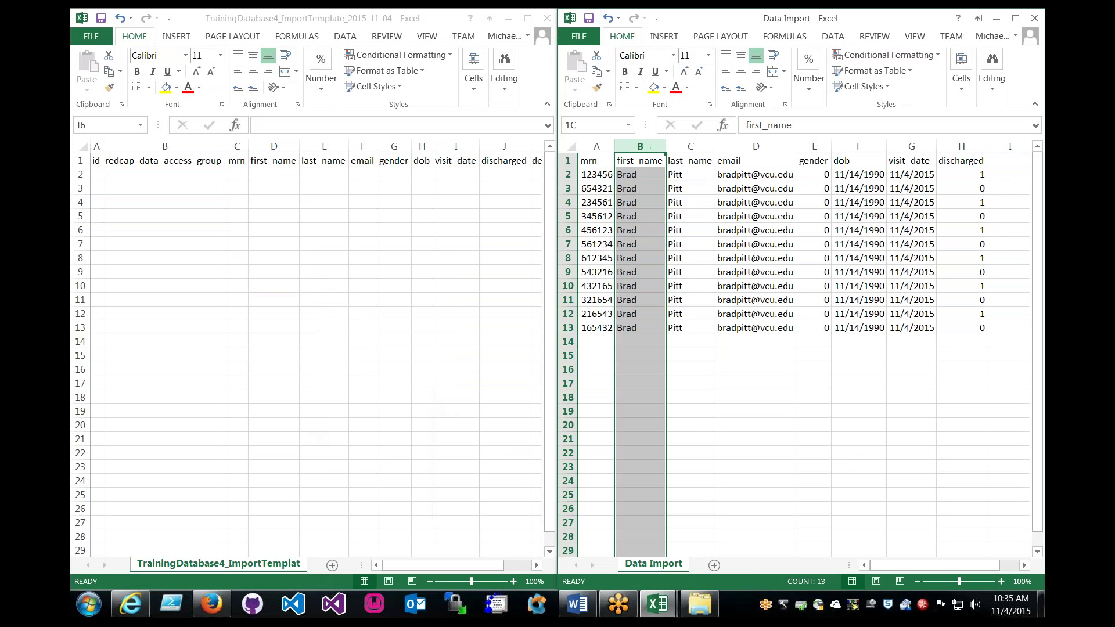
left_click(784, 232)
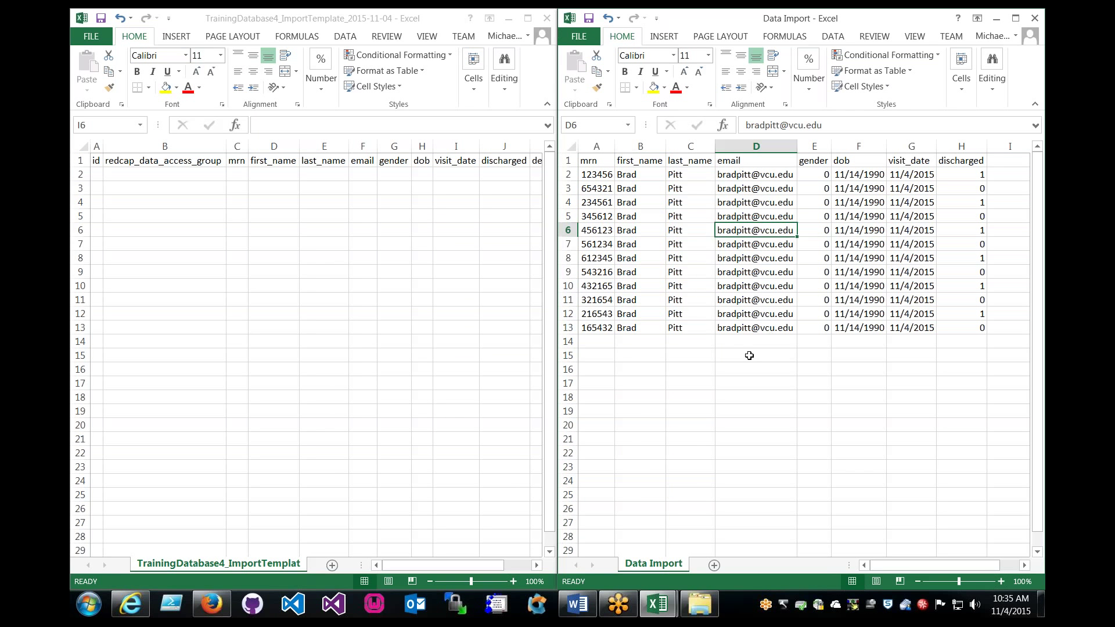
left_click(749, 355)
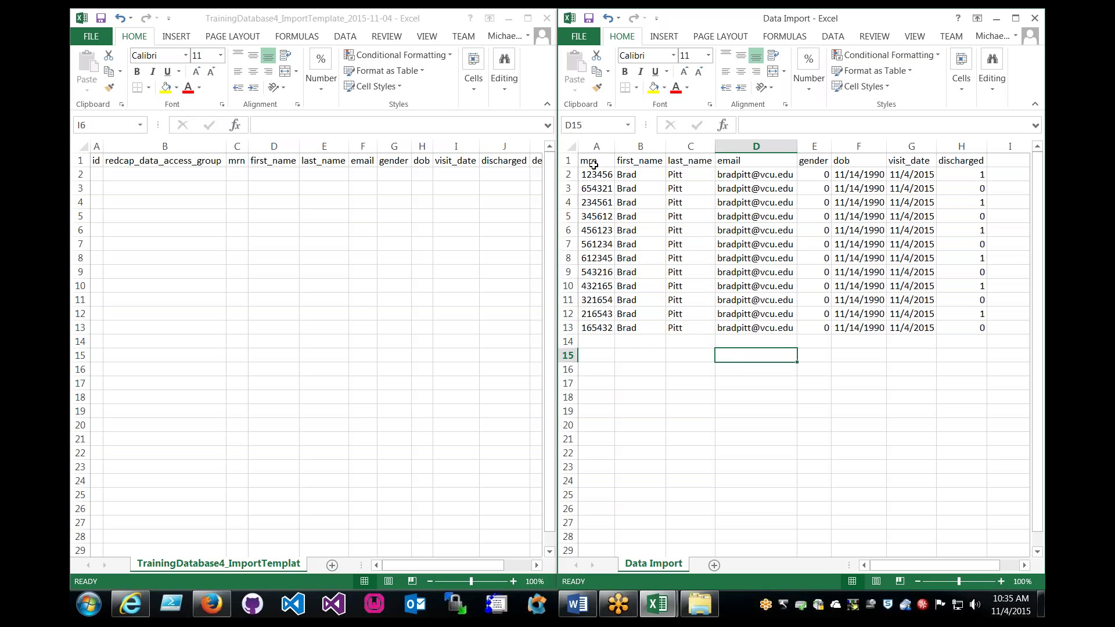
left_click_drag(591, 161, 966, 326)
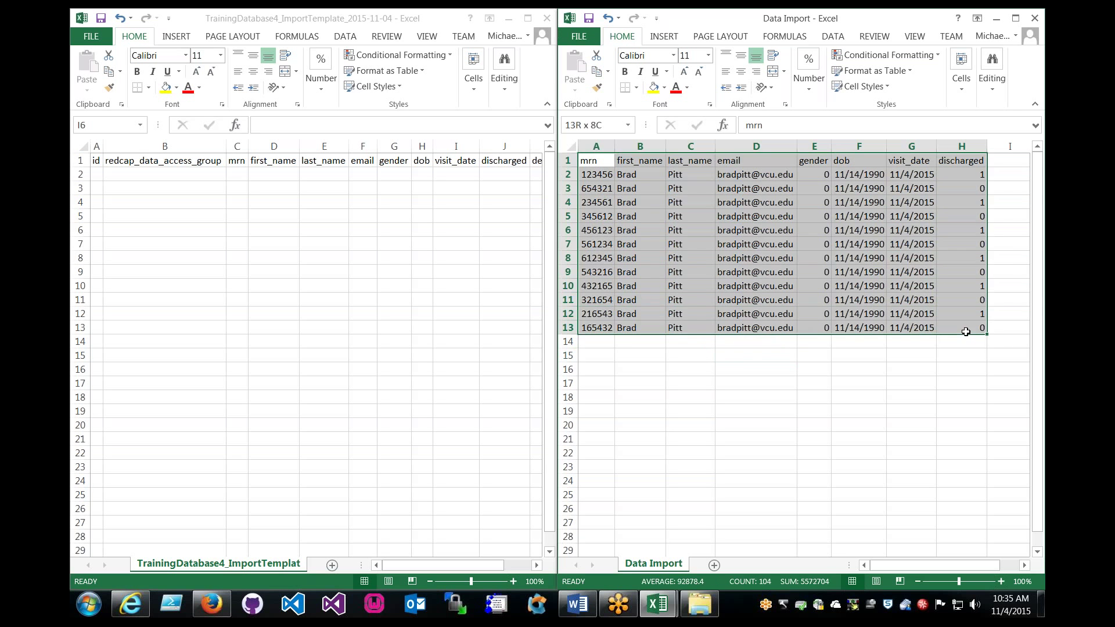
left_click(924, 369)
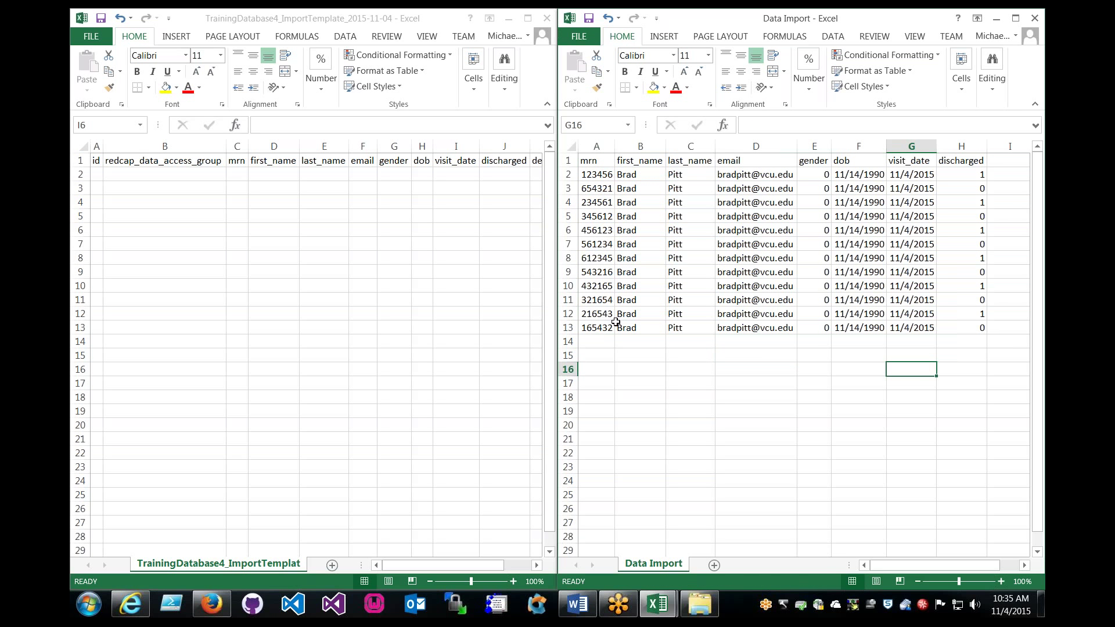
left_click_drag(595, 164, 982, 162)
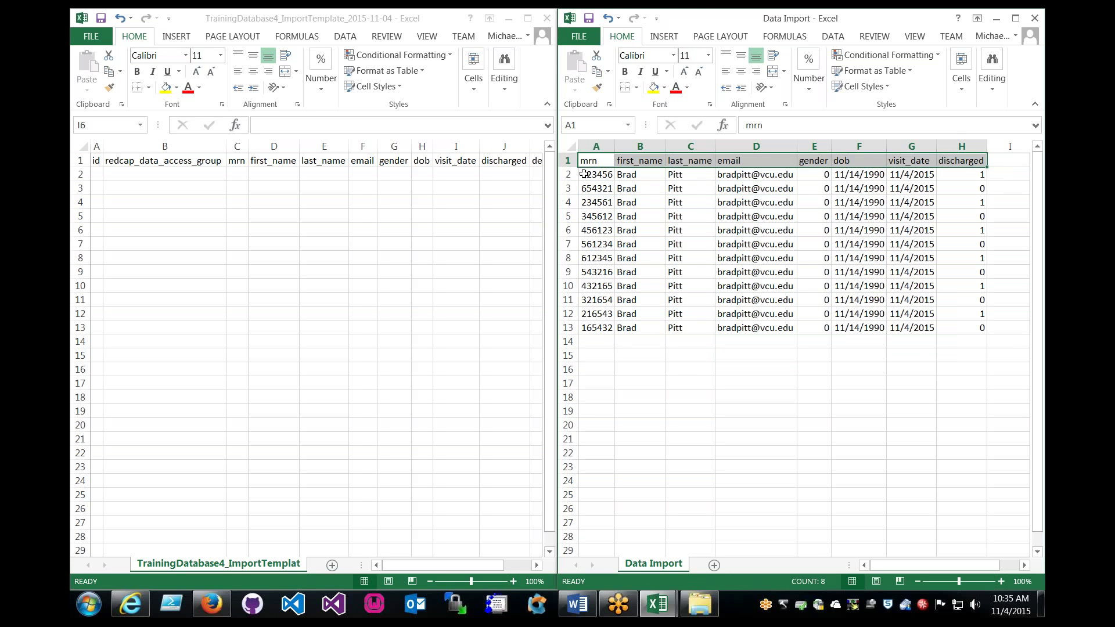
left_click(624, 161)
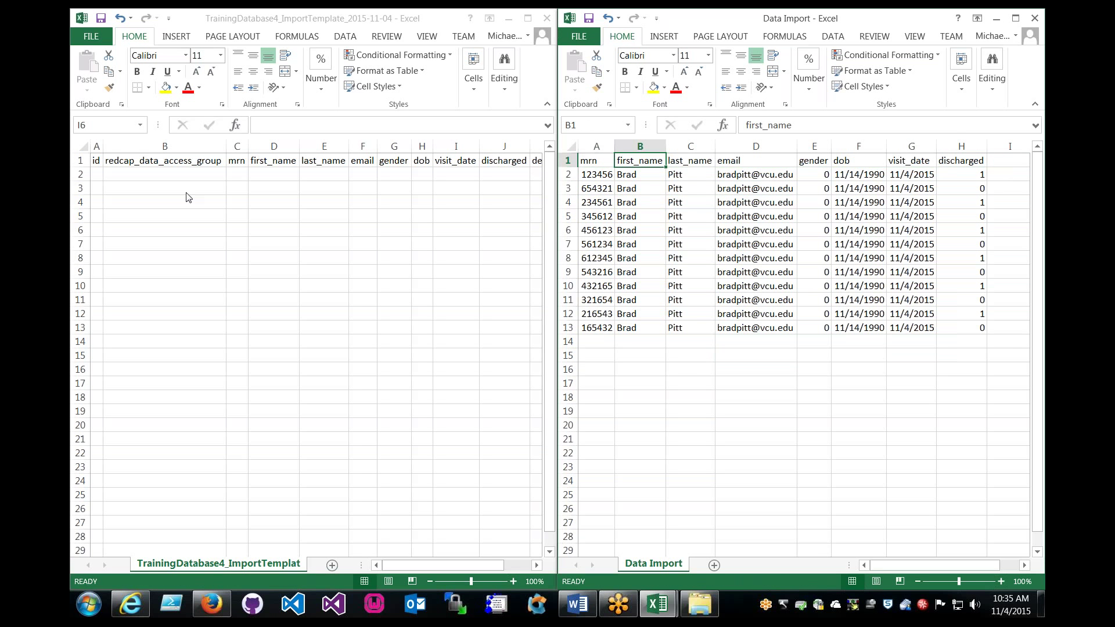
left_click(211, 604)
Open Demographics in the Online Designer and scroll through its fields from Id to Discharged?
scroll(283, 257, "up", 3)
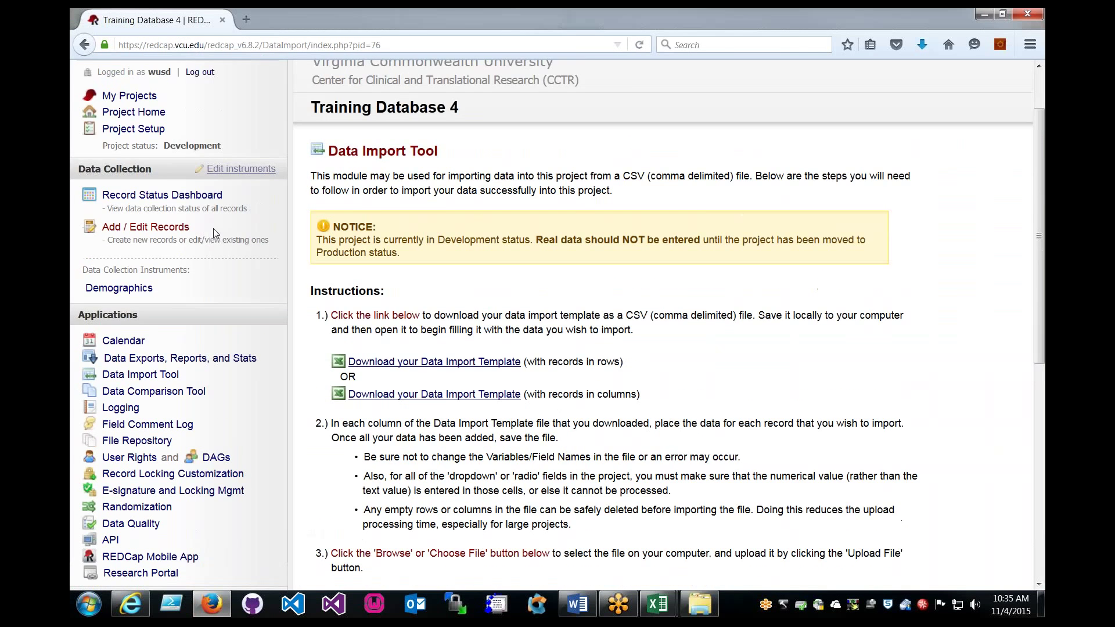
left_click(154, 196)
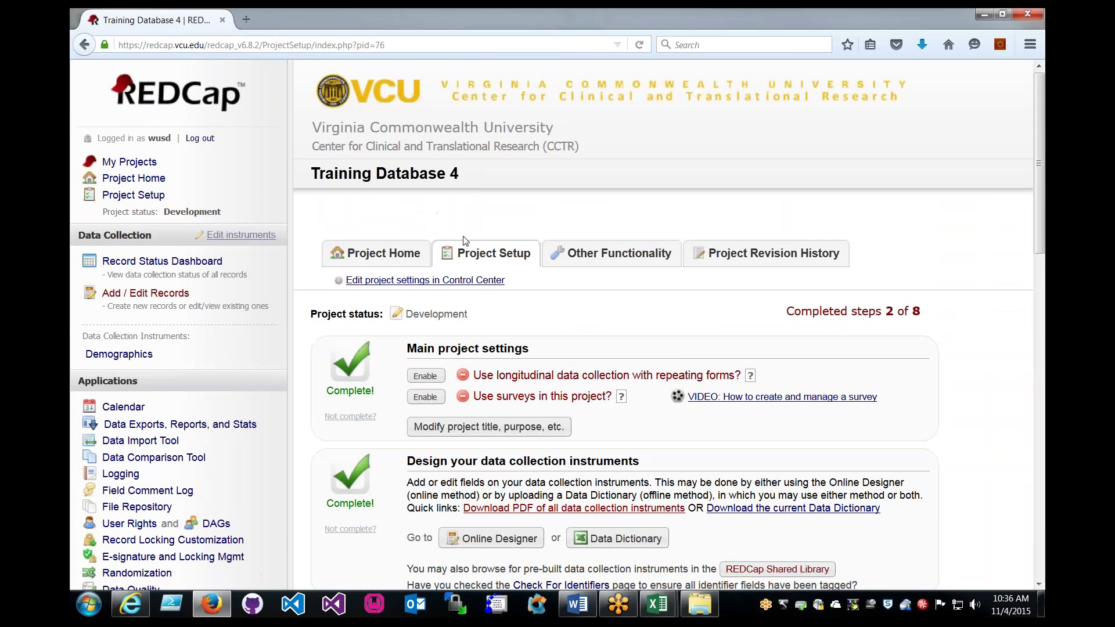
scroll(465, 240, "down", 3)
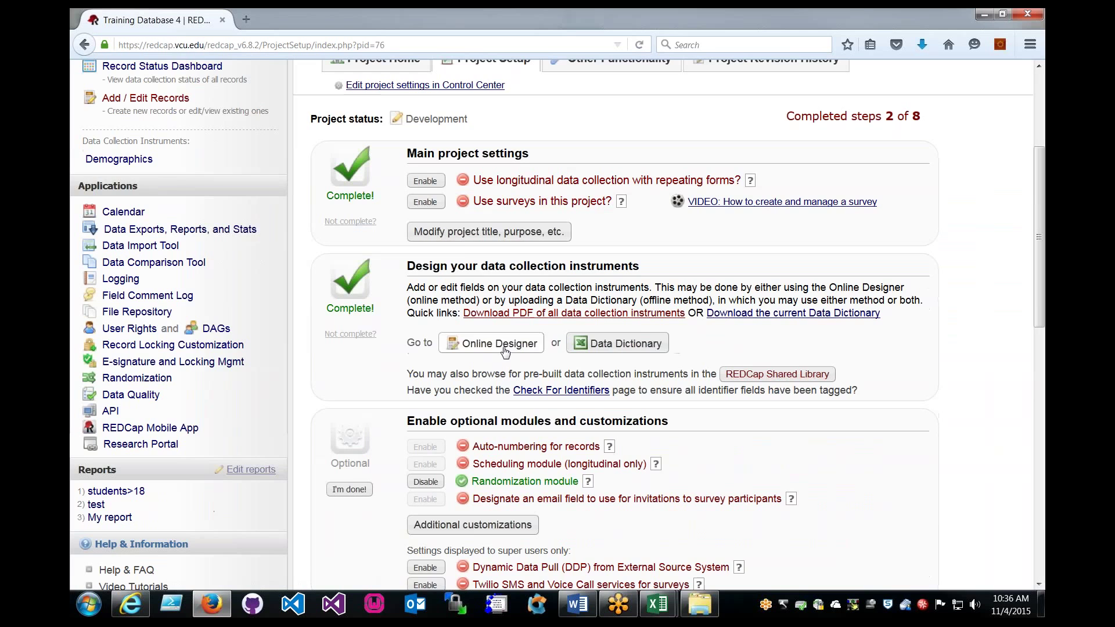
left_click(503, 345)
scroll(406, 291, "down", 3)
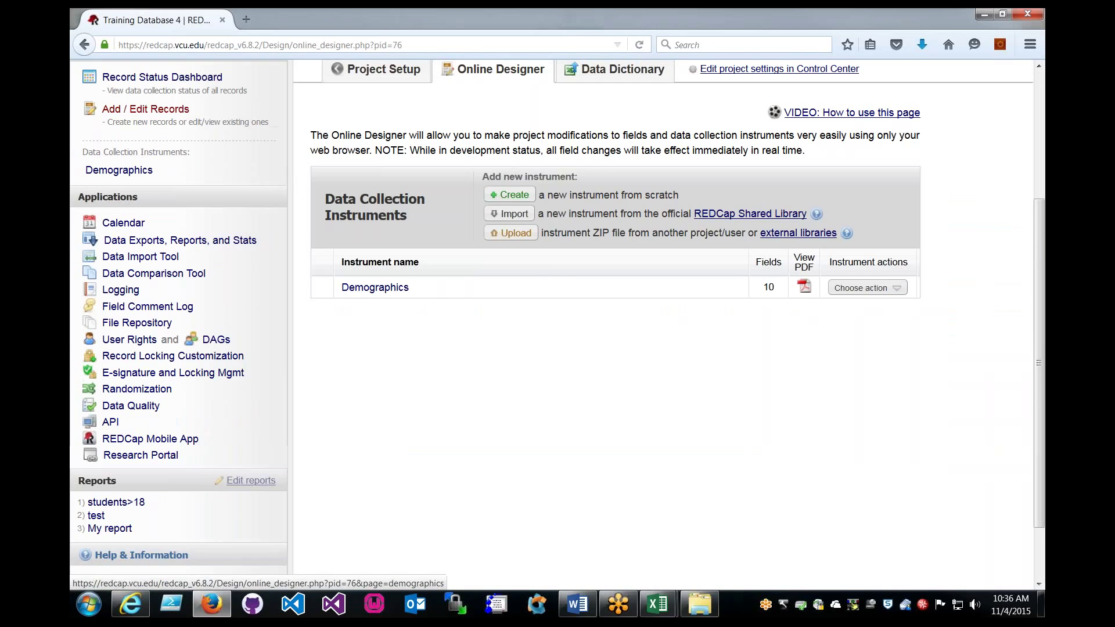
left_click(381, 278)
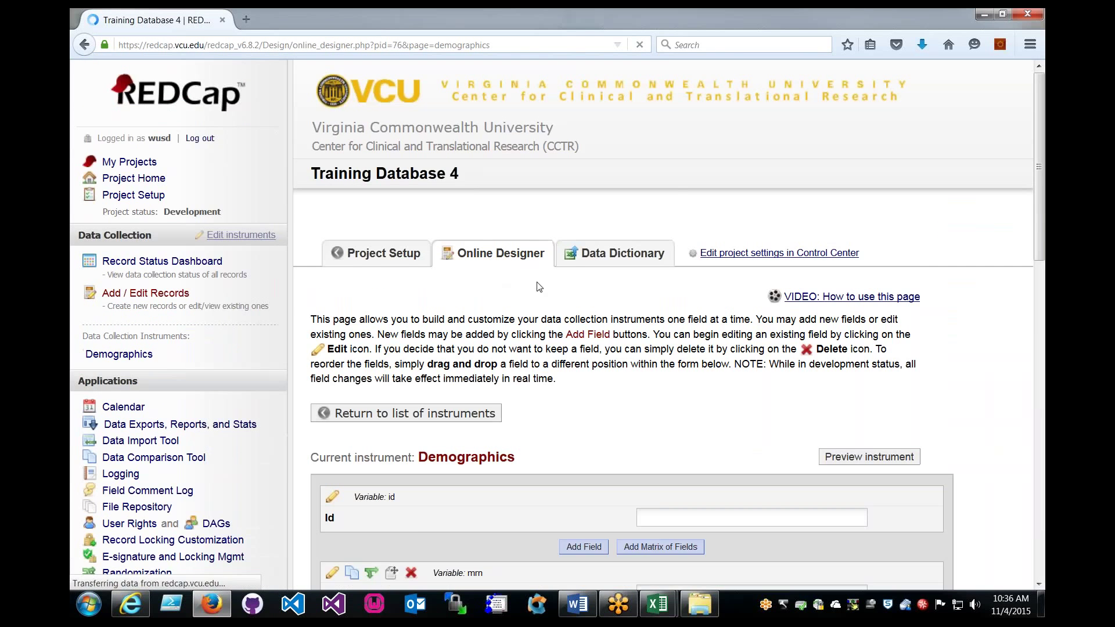
scroll(490, 287, "down", 2)
scroll(522, 314, "down", 5)
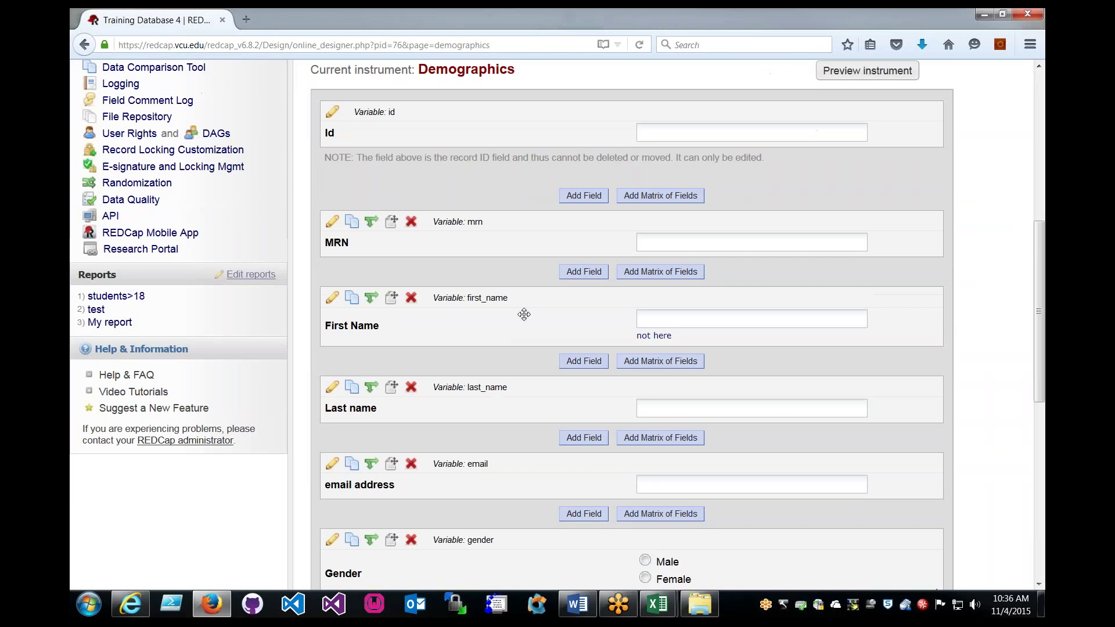
scroll(577, 319, "down", 5)
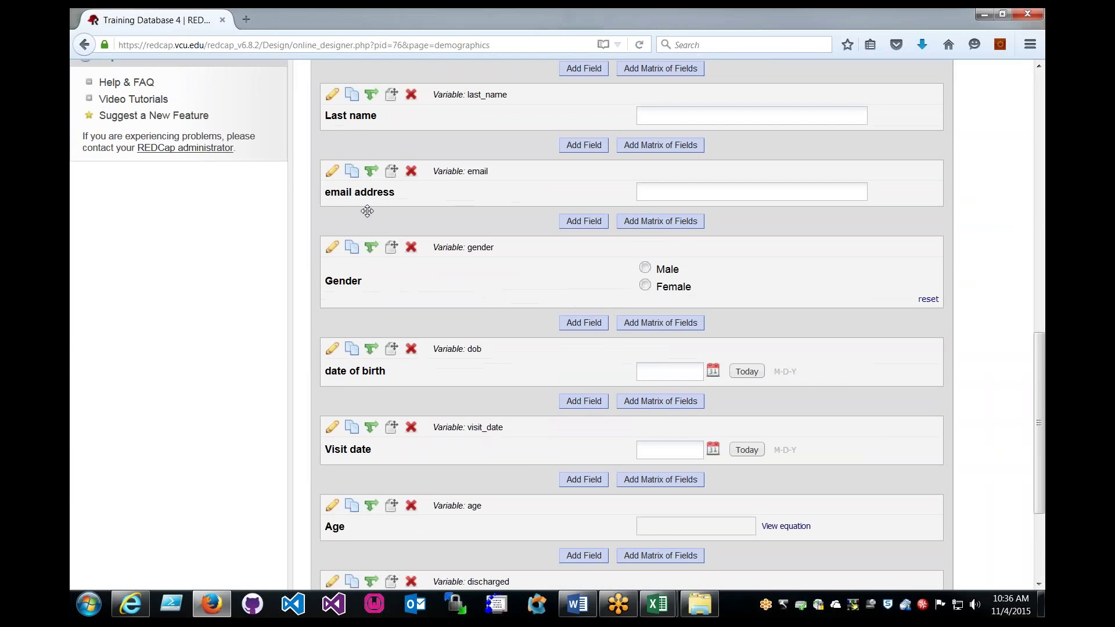
scroll(530, 475, "down", 3)
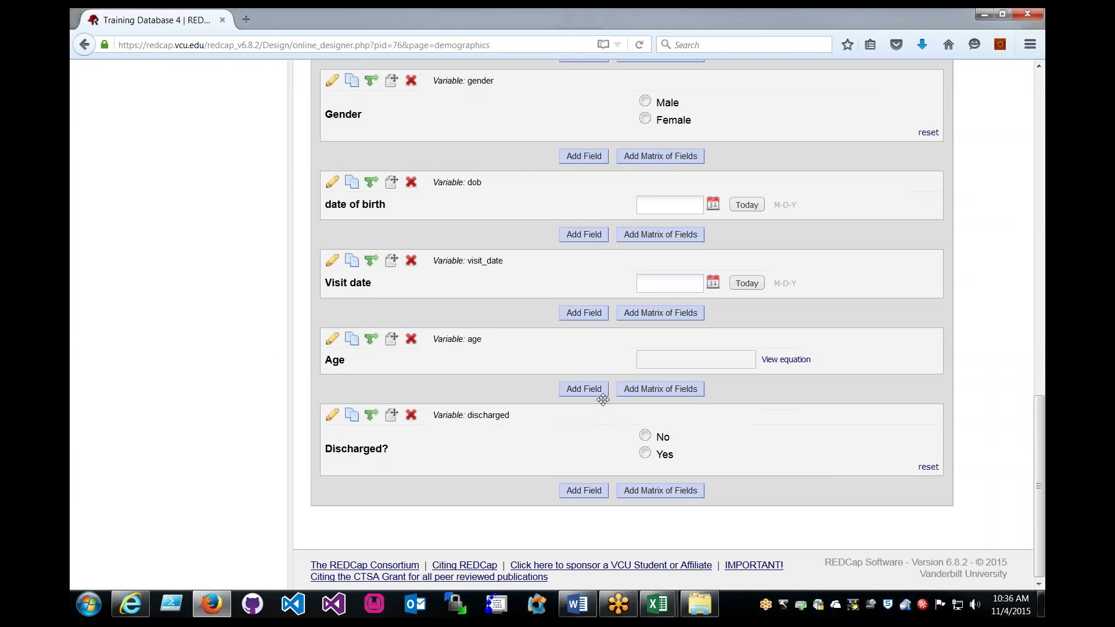
Show both workbooks, review the twelve records and mrn column, then select template cell A2.
mouse_move(658, 604)
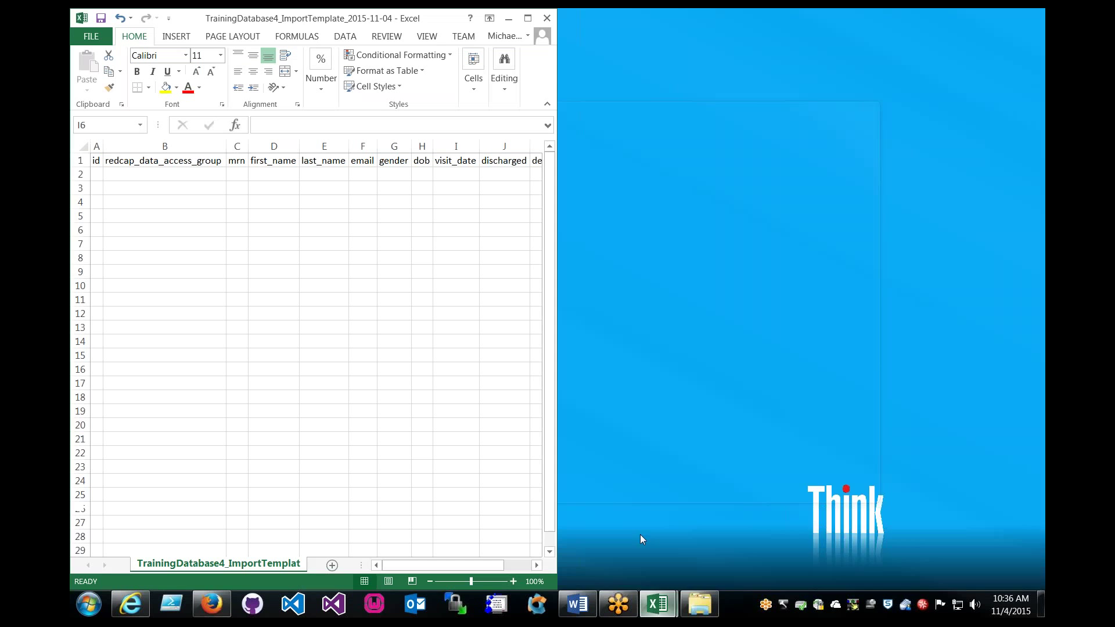
left_click(640, 534)
left_click(697, 511)
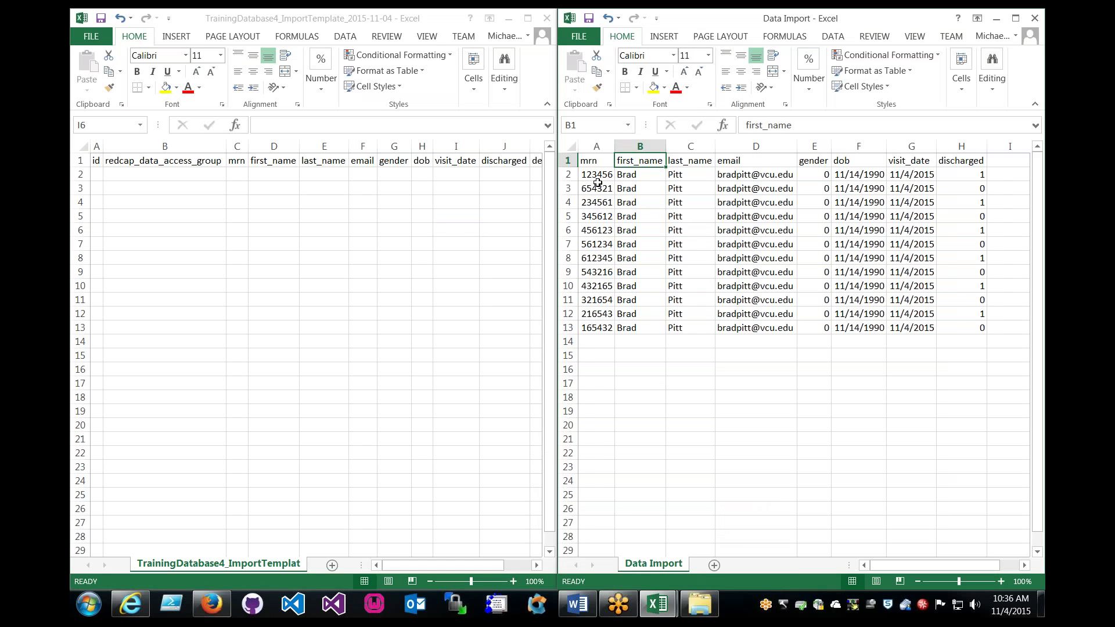
left_click_drag(598, 183, 967, 323)
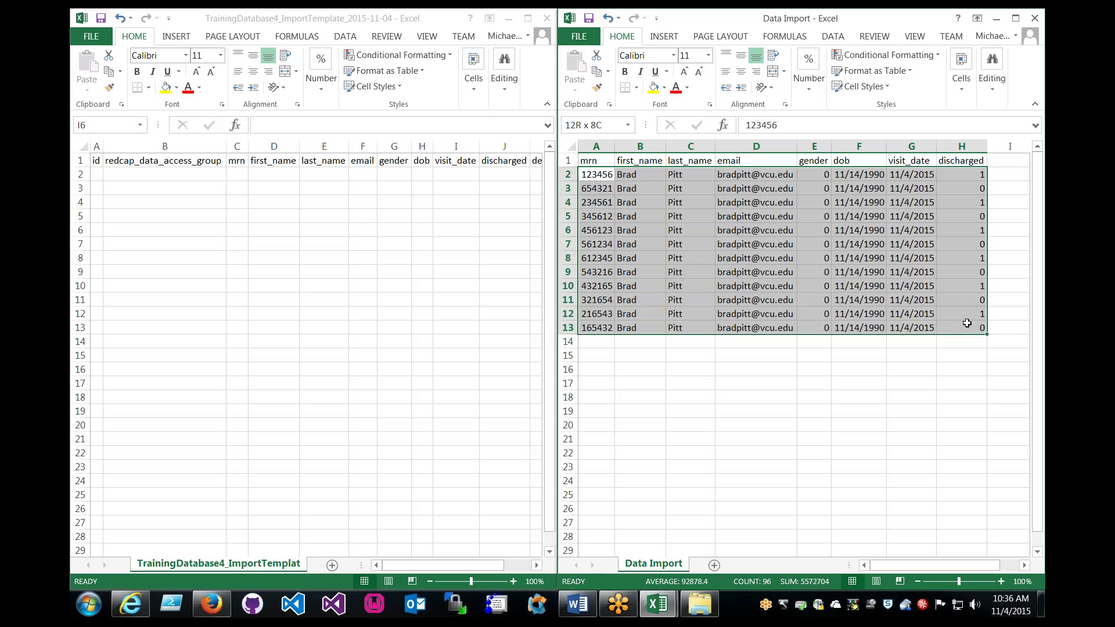
left_click(863, 327)
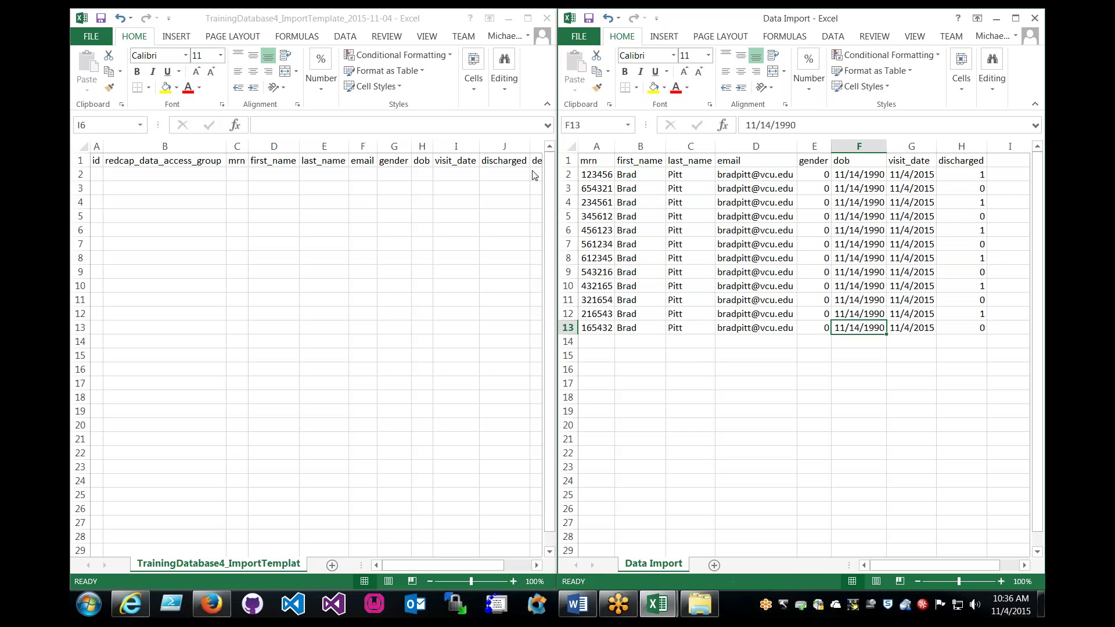
left_click_drag(597, 174, 609, 326)
left_click(606, 327)
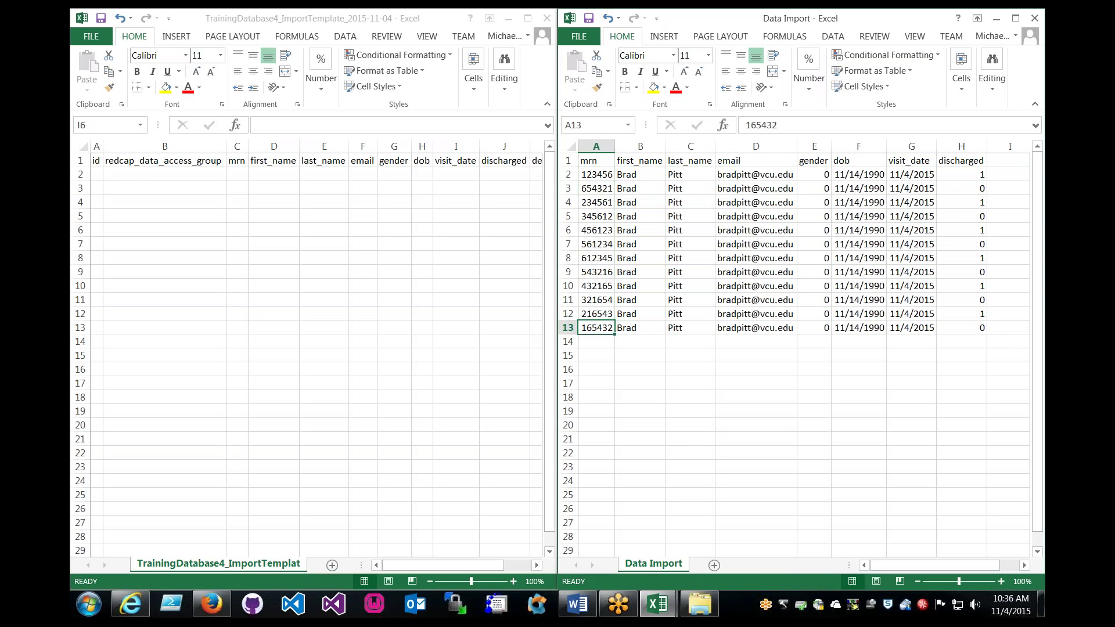
left_click(97, 174)
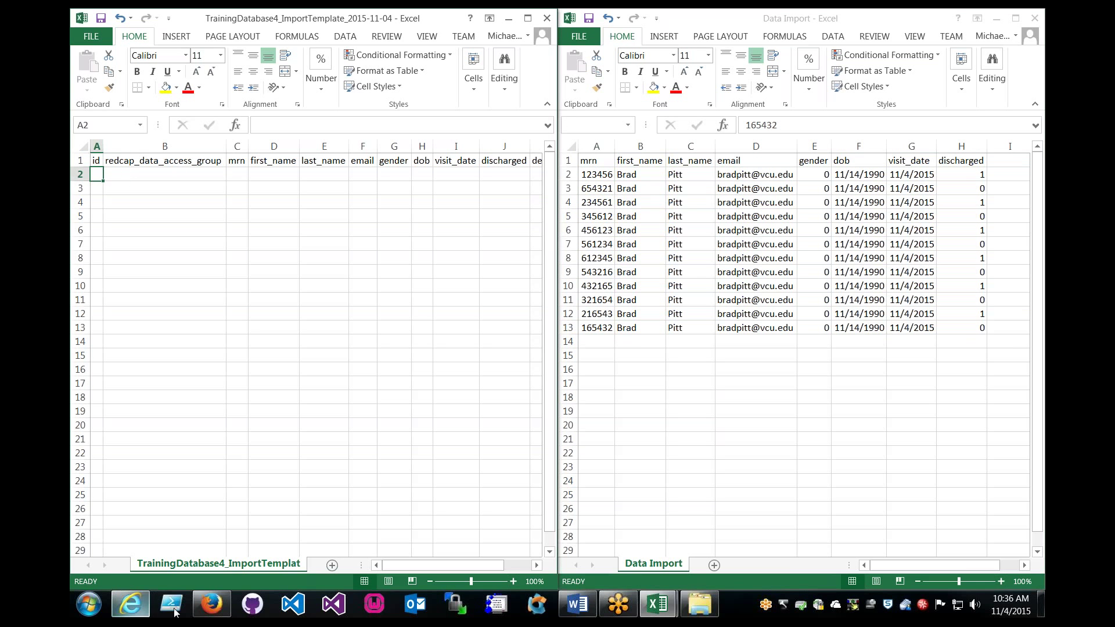
left_click(211, 604)
Open Demographics and check the Incomplete Records list shows records 1 to 5.
scroll(295, 419, "up", 15)
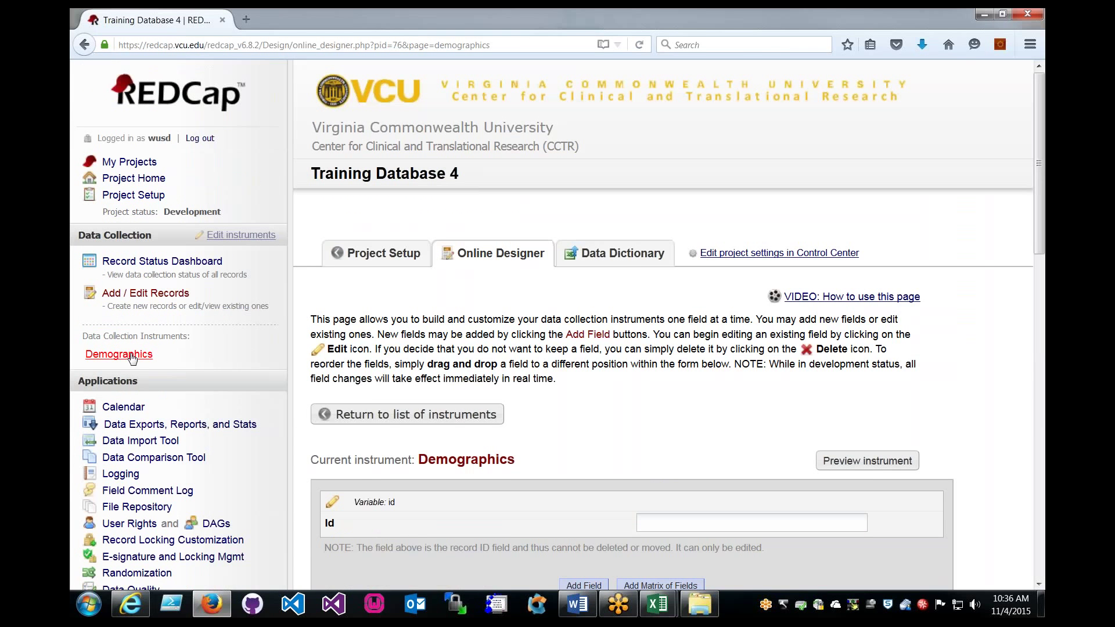
left_click(119, 354)
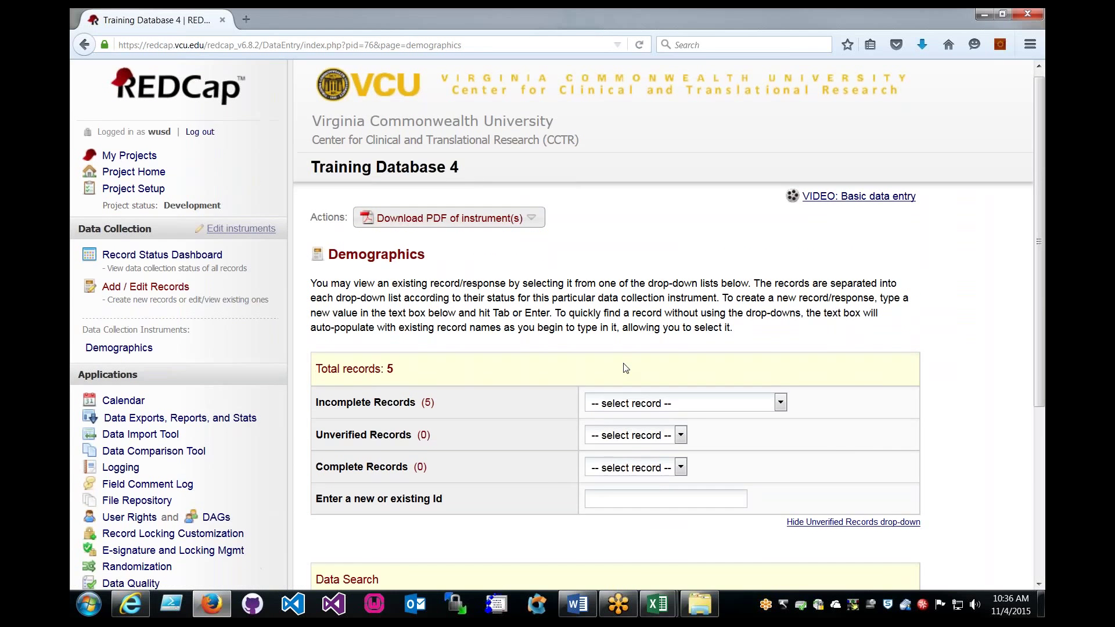
scroll(625, 368, "down", 3)
left_click(630, 312)
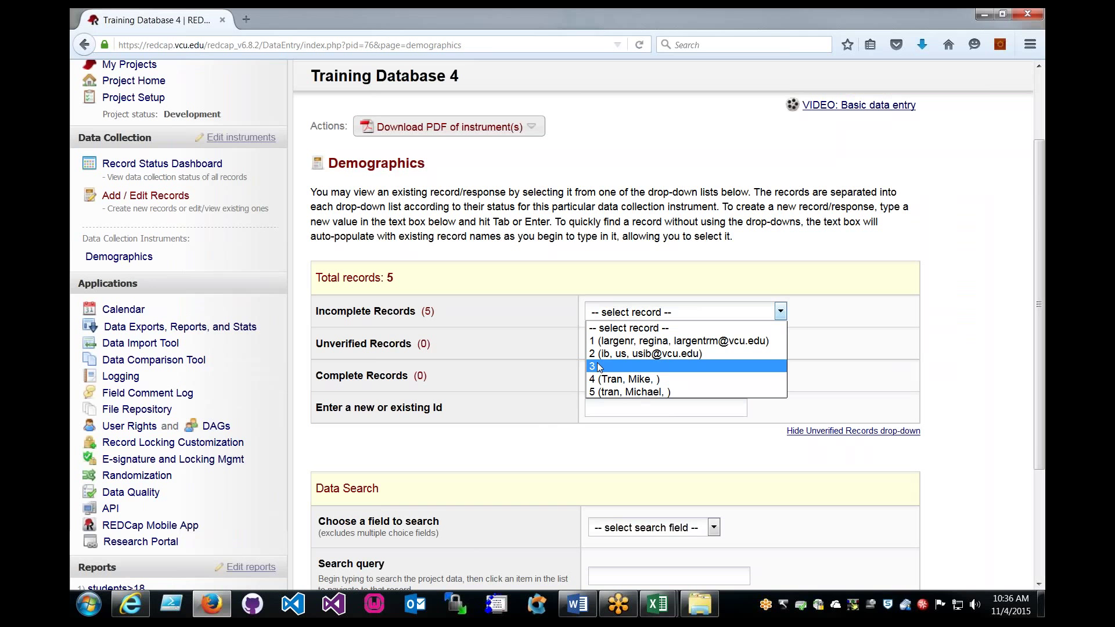
left_click(533, 424)
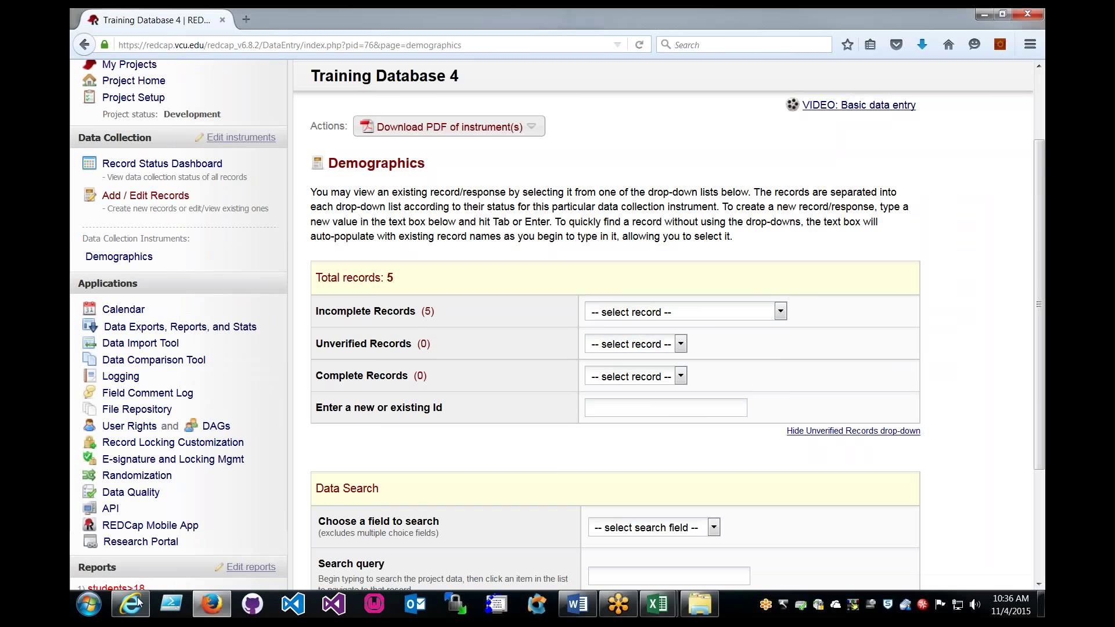
Enter ids 6 and 7 in A2:A3, extend the series down to 17, and autofit column A.
left_click(212, 604)
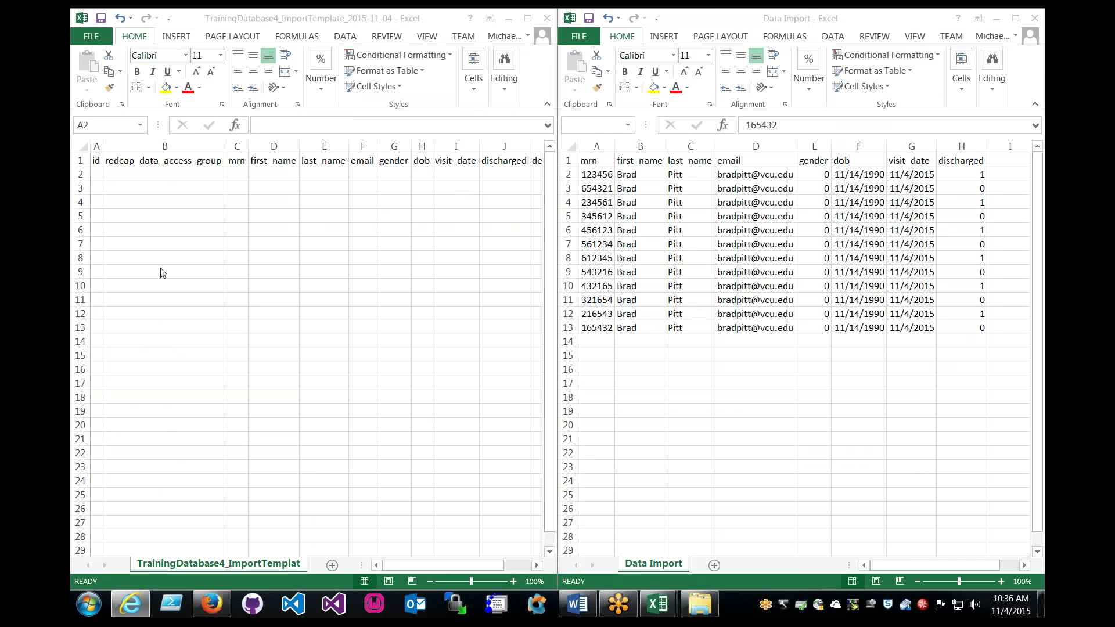
left_click(99, 173)
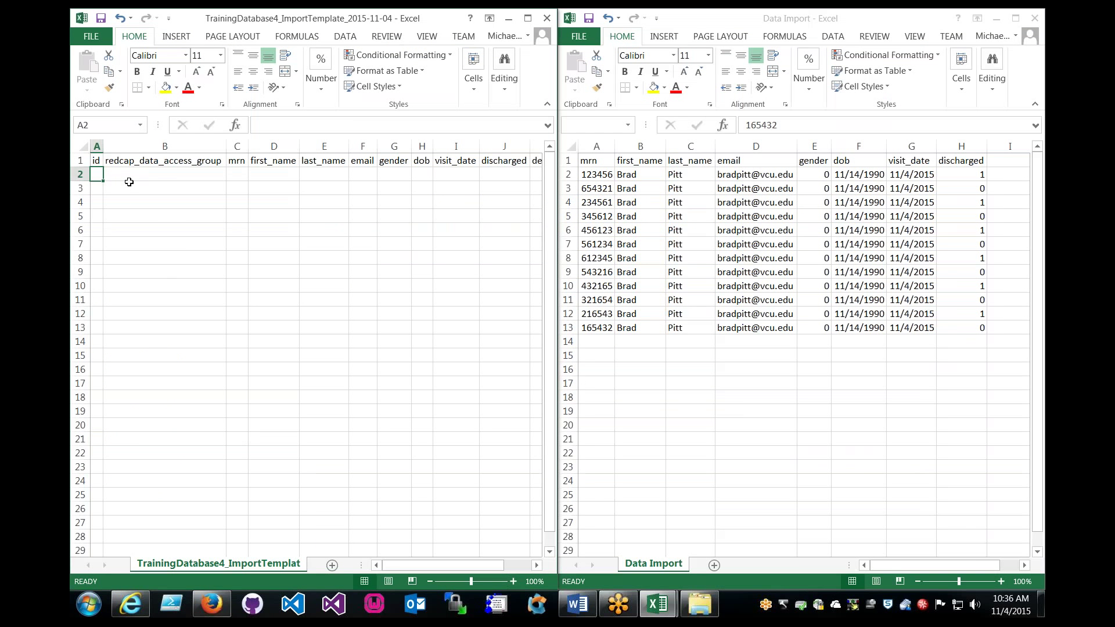
type("6")
key("Return")
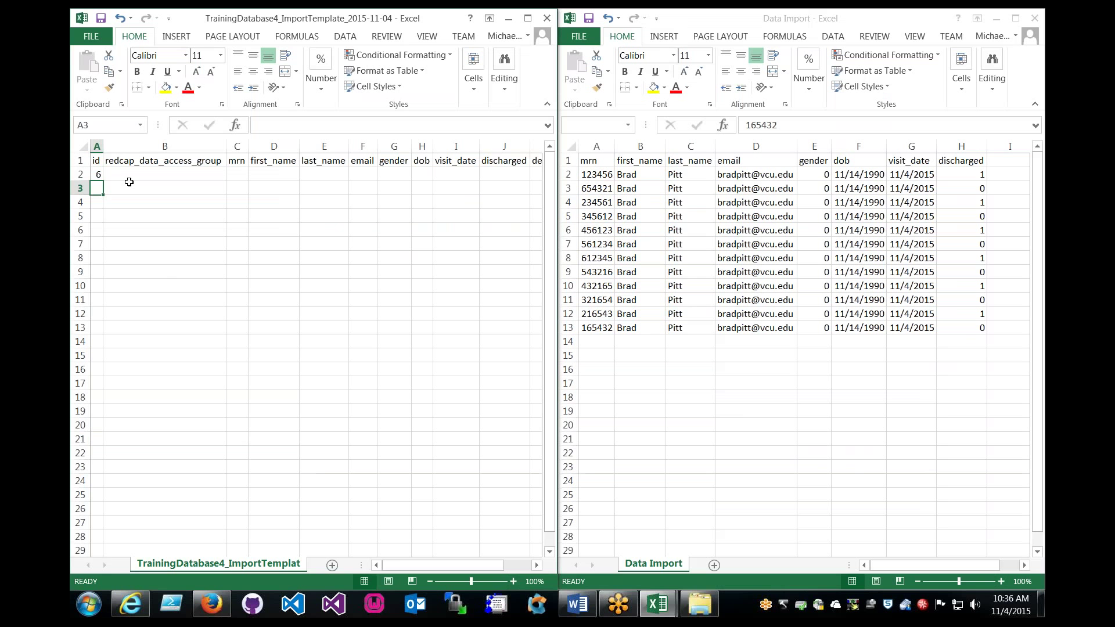
type("7")
key("Return")
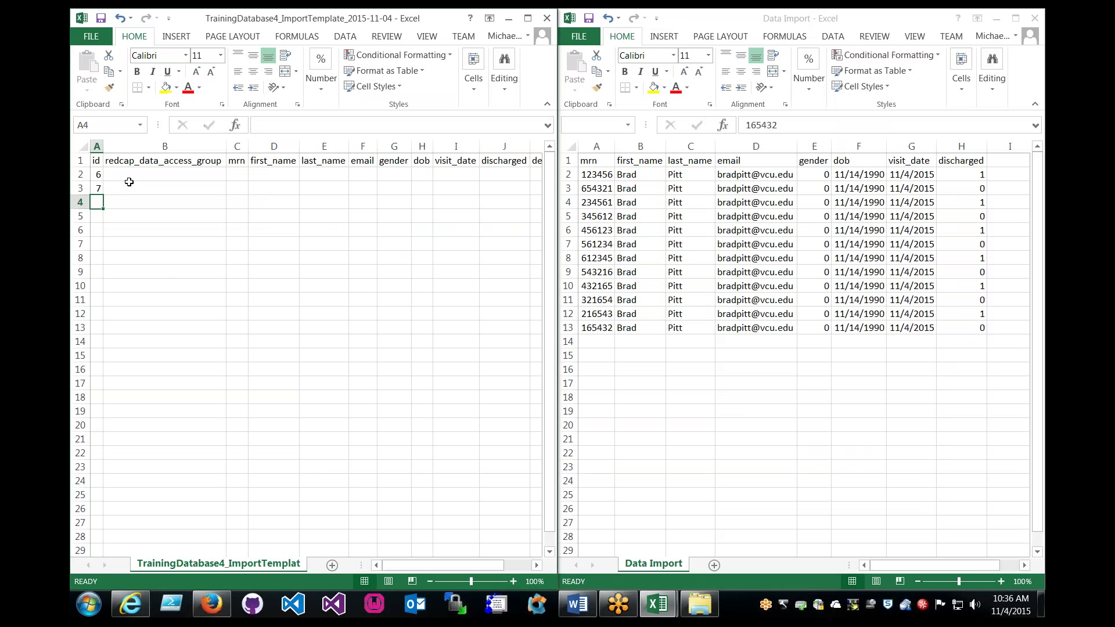
left_click_drag(98, 174, 100, 330)
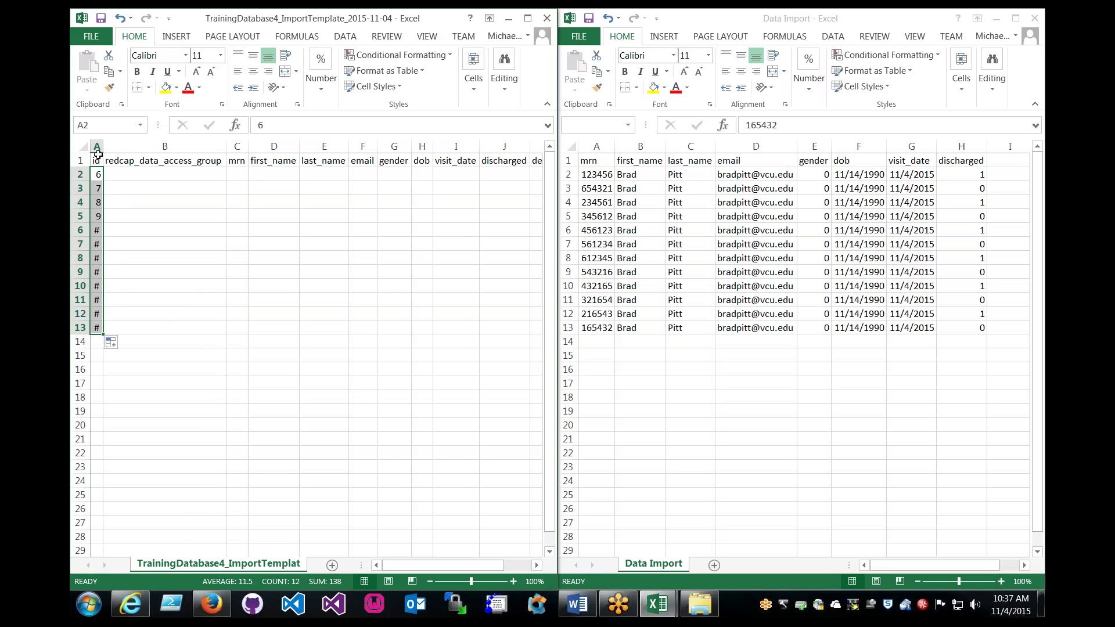
double_click(104, 145)
left_click(151, 201)
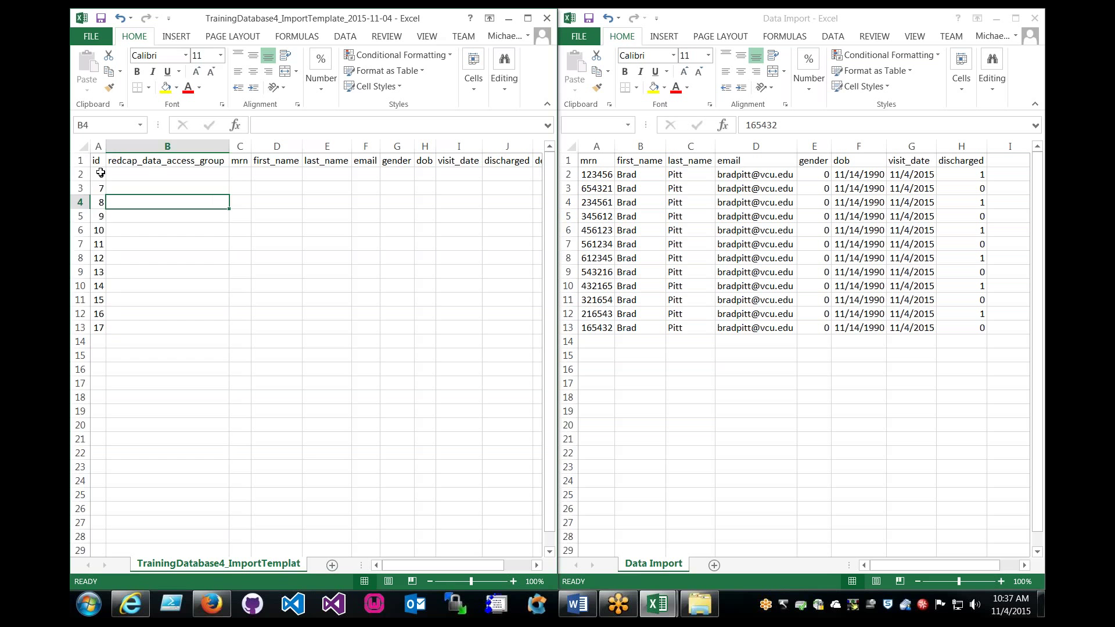
left_click_drag(101, 174, 104, 329)
left_click(156, 325)
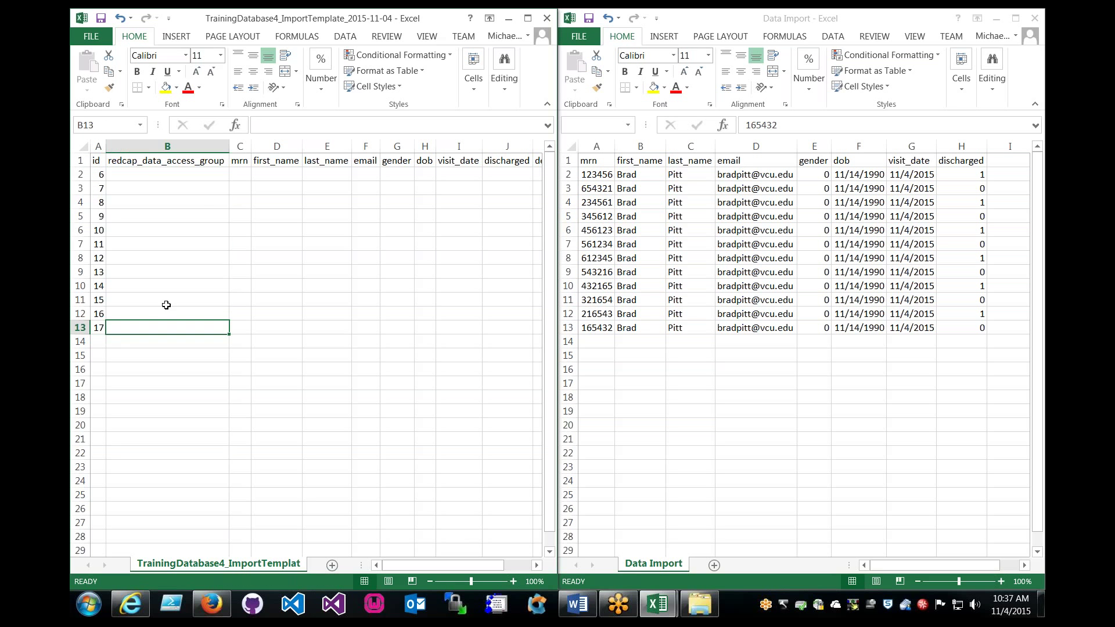
left_click(333, 300)
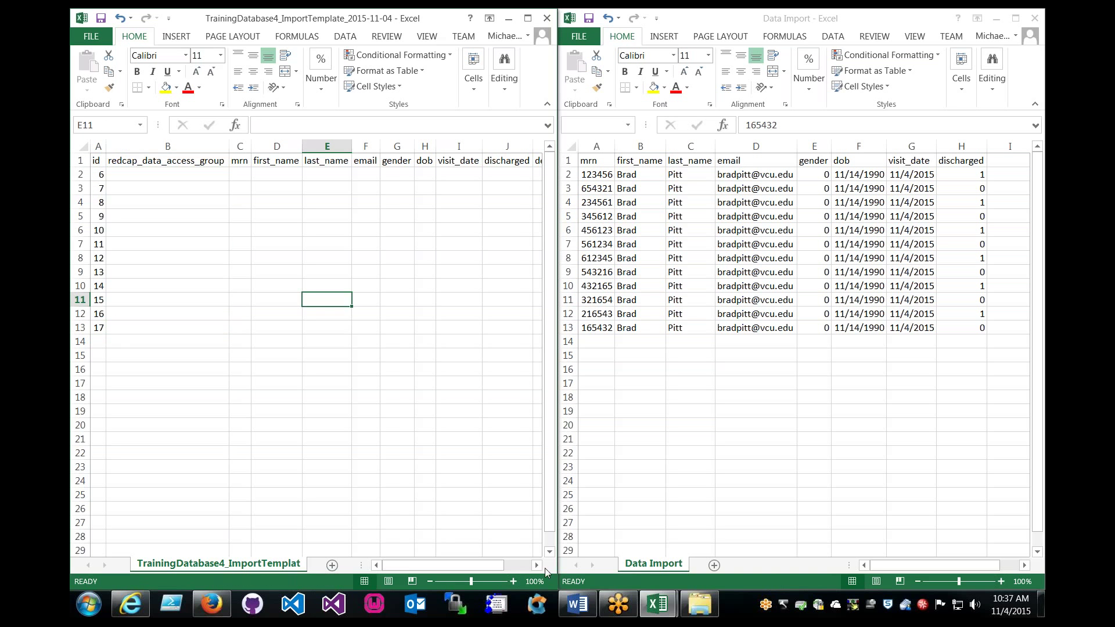
left_click(537, 566)
left_click(536, 566)
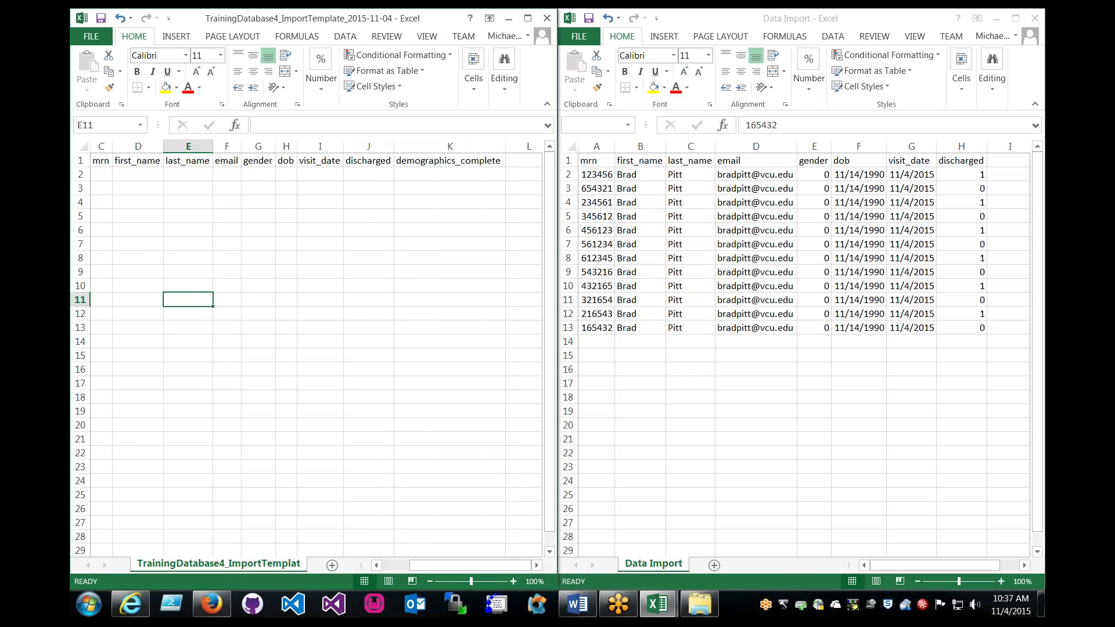
left_click_drag(428, 565, 427, 564)
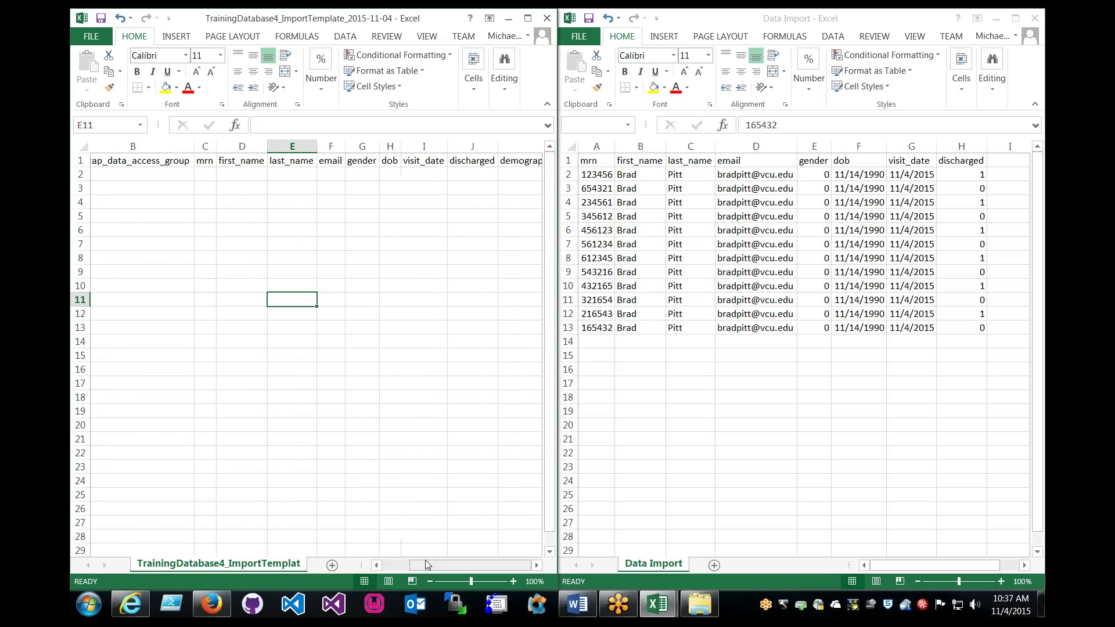
scroll(394, 330, "right", 1)
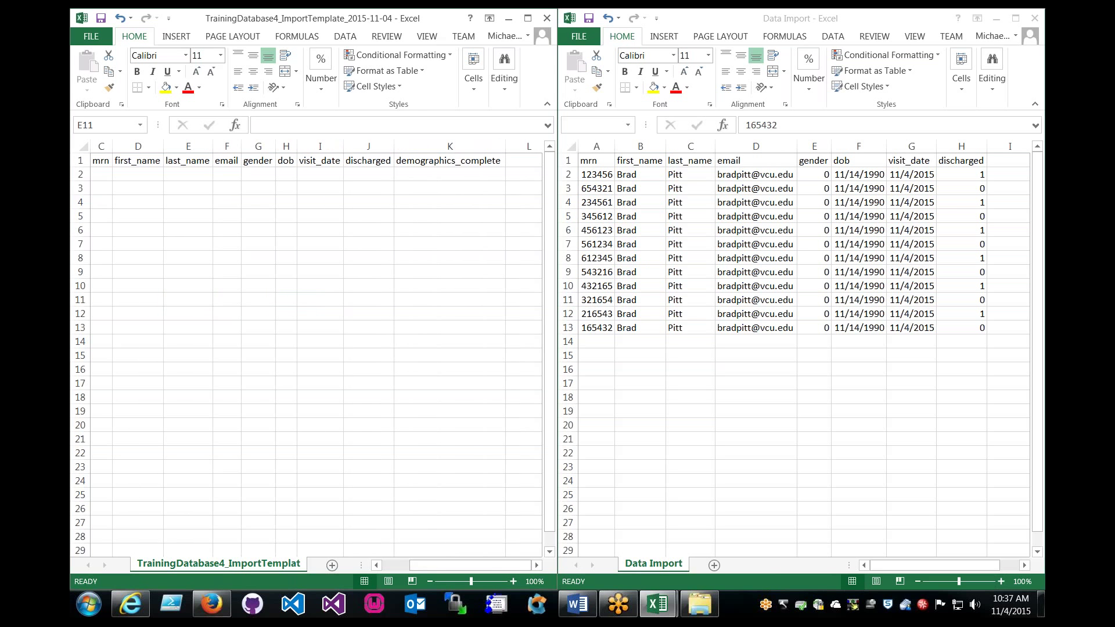
left_click(598, 173)
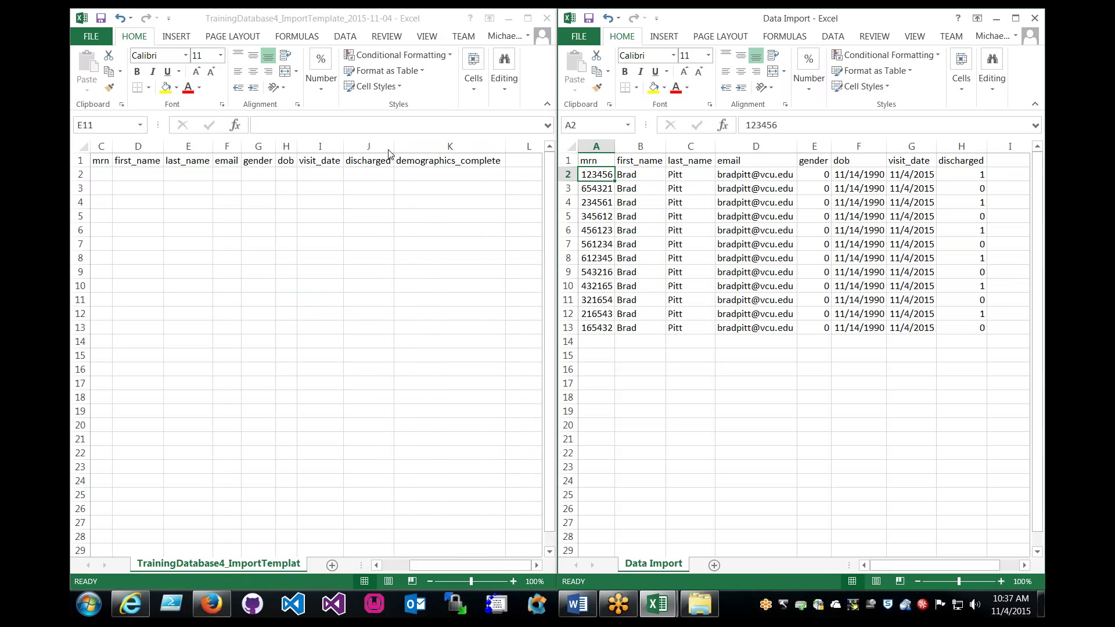
left_click(453, 165)
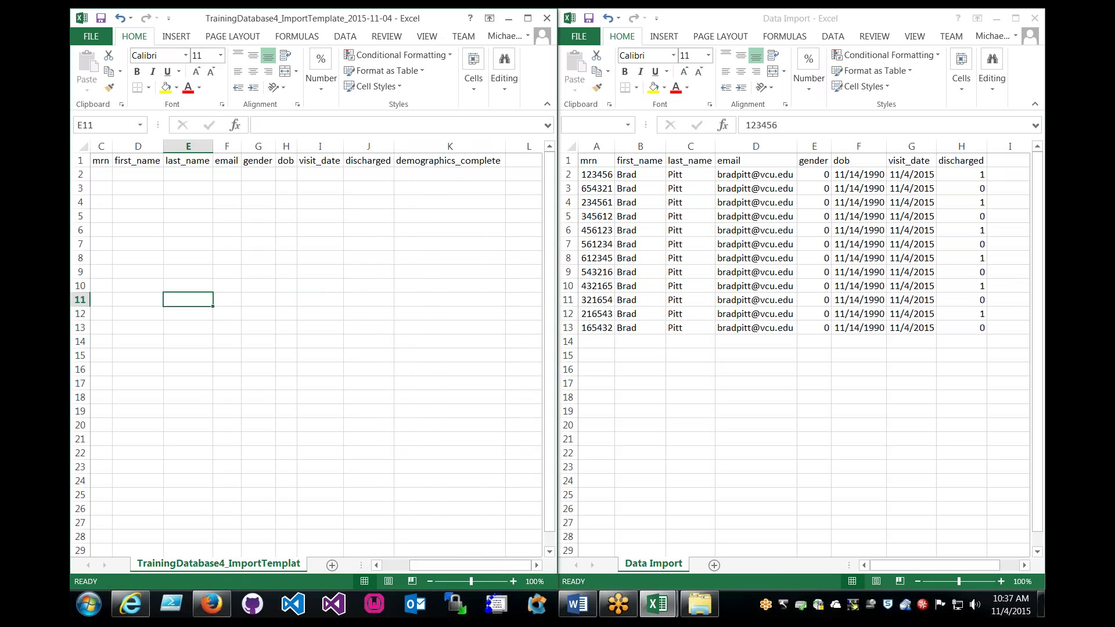
left_click(429, 163)
left_click_drag(429, 170, 428, 326)
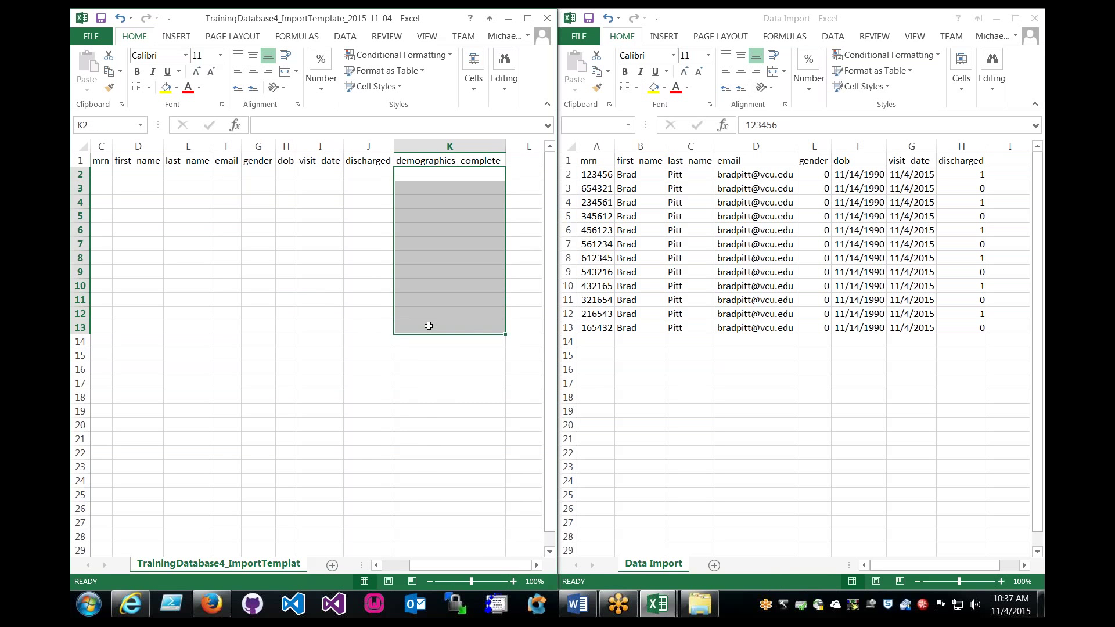
left_click(428, 326)
left_click(432, 173)
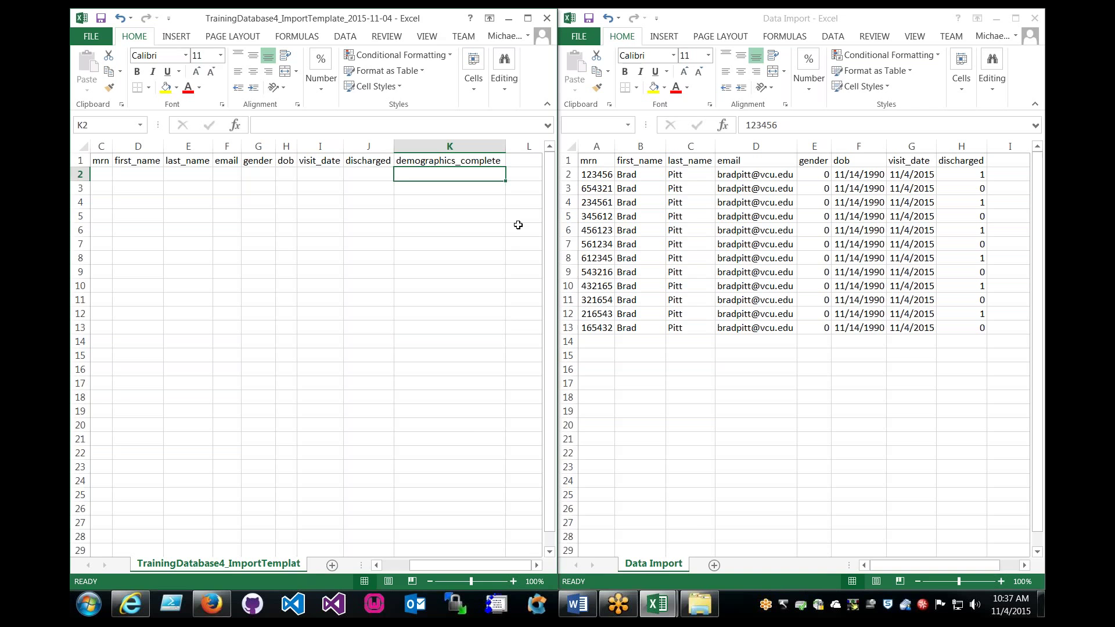
Open record 1 from REDCap's Incomplete Records list.
left_click(213, 605)
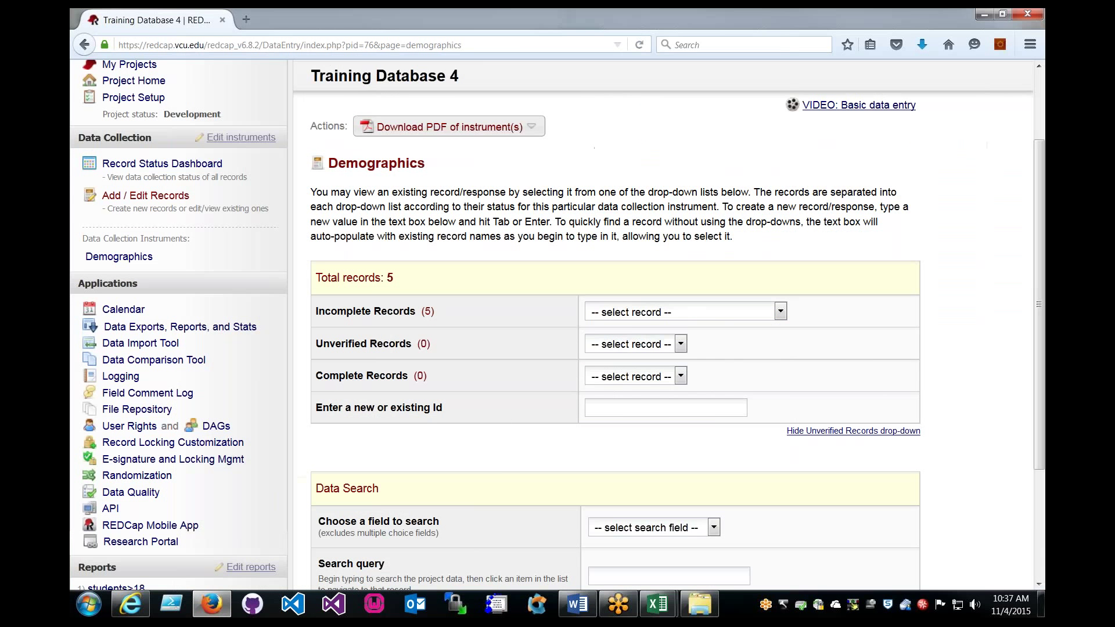
left_click(738, 318)
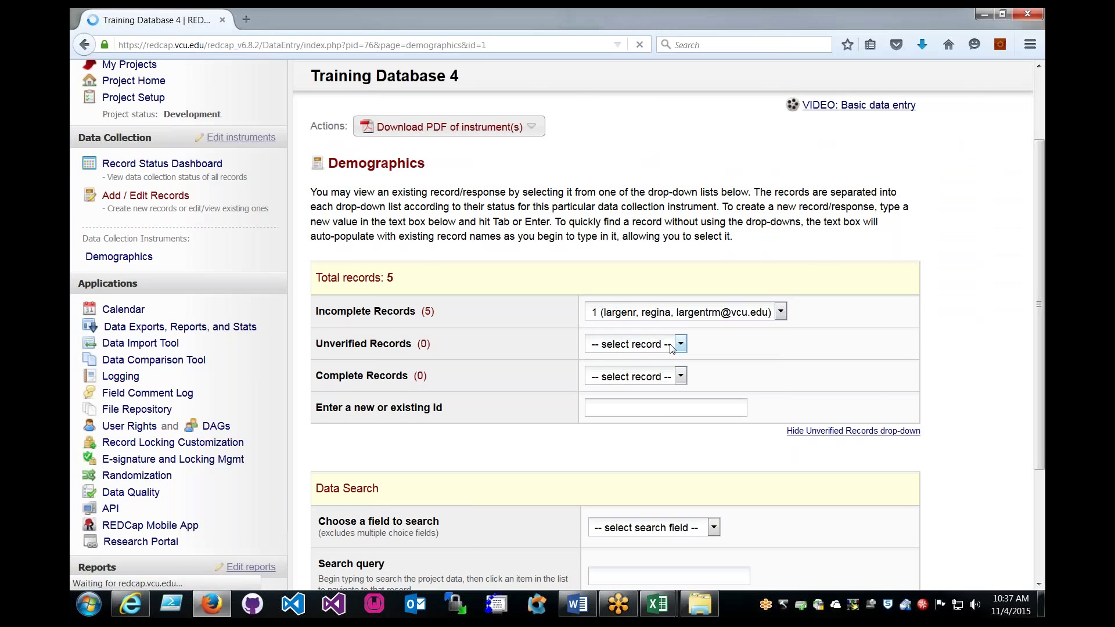
scroll(764, 347, "down", 10)
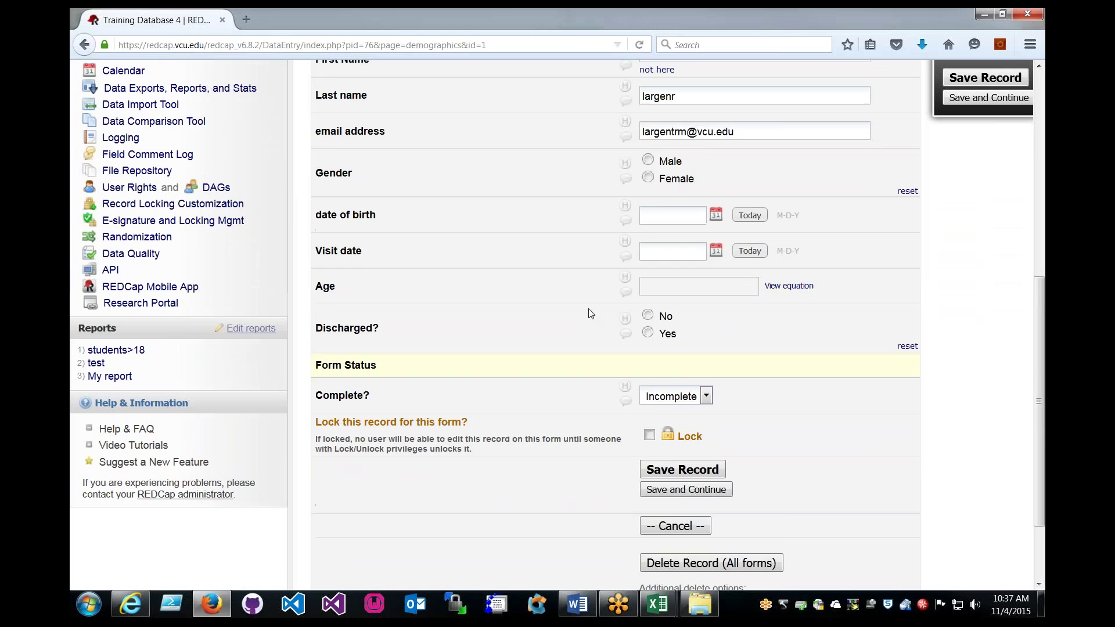
left_click_drag(317, 297, 372, 298)
left_click(394, 301)
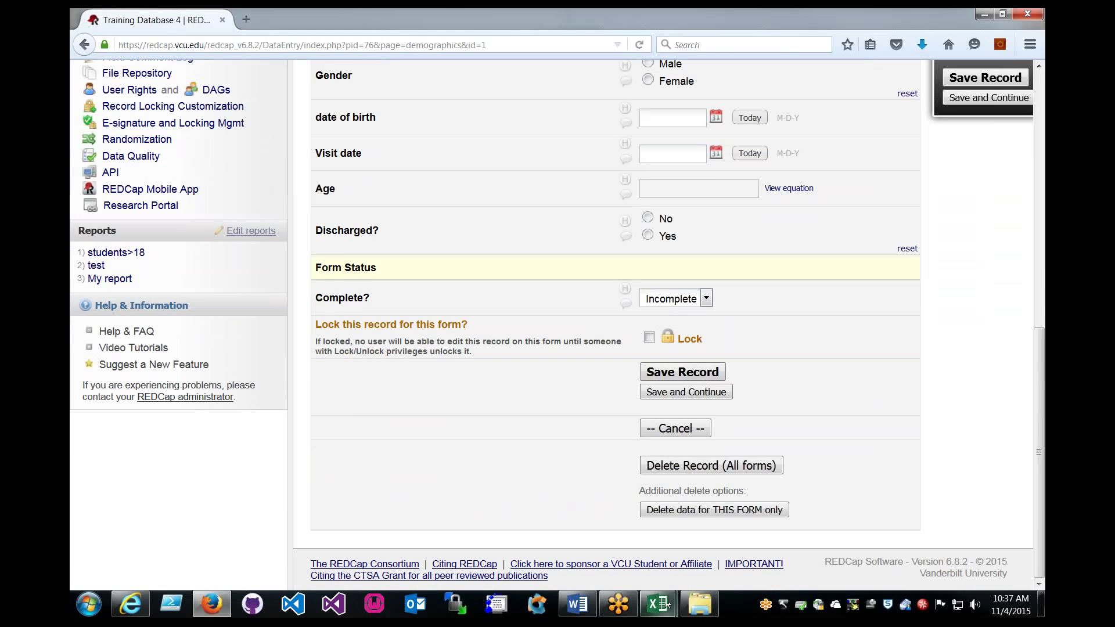
Check the Demographics form's Complete? status, leaving it Incomplete, and cancel without saving.
left_click(687, 304)
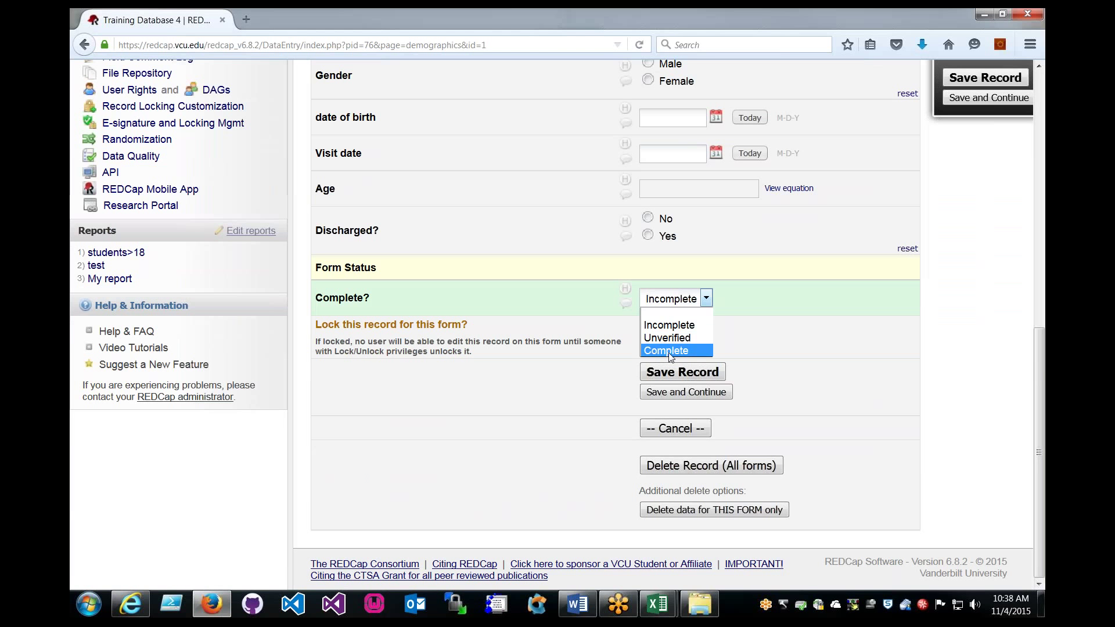
left_click(563, 321)
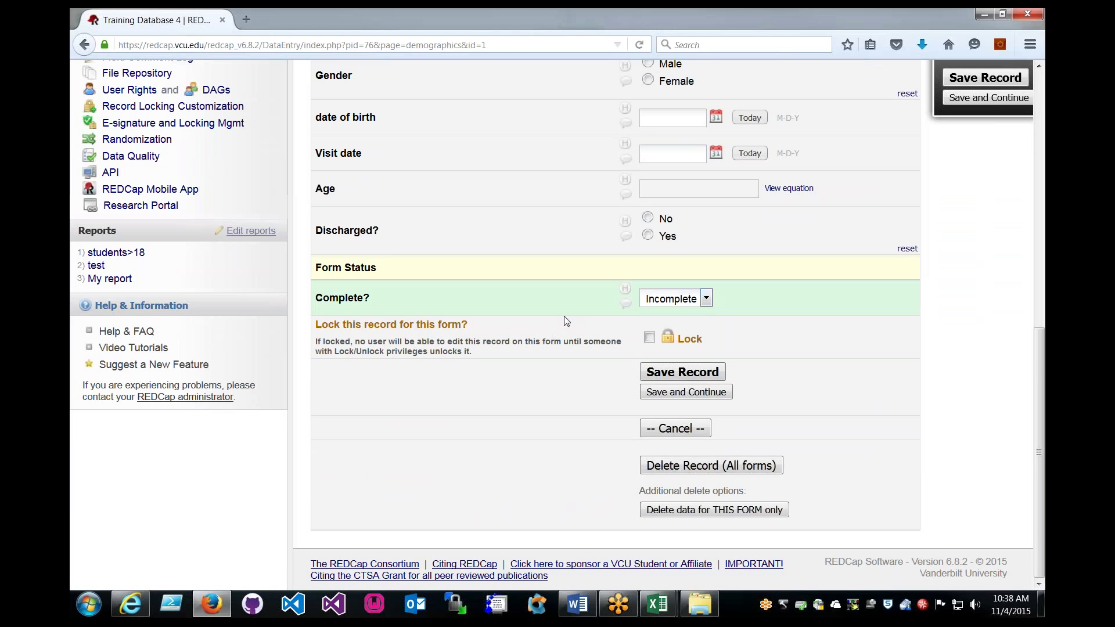
left_click(676, 301)
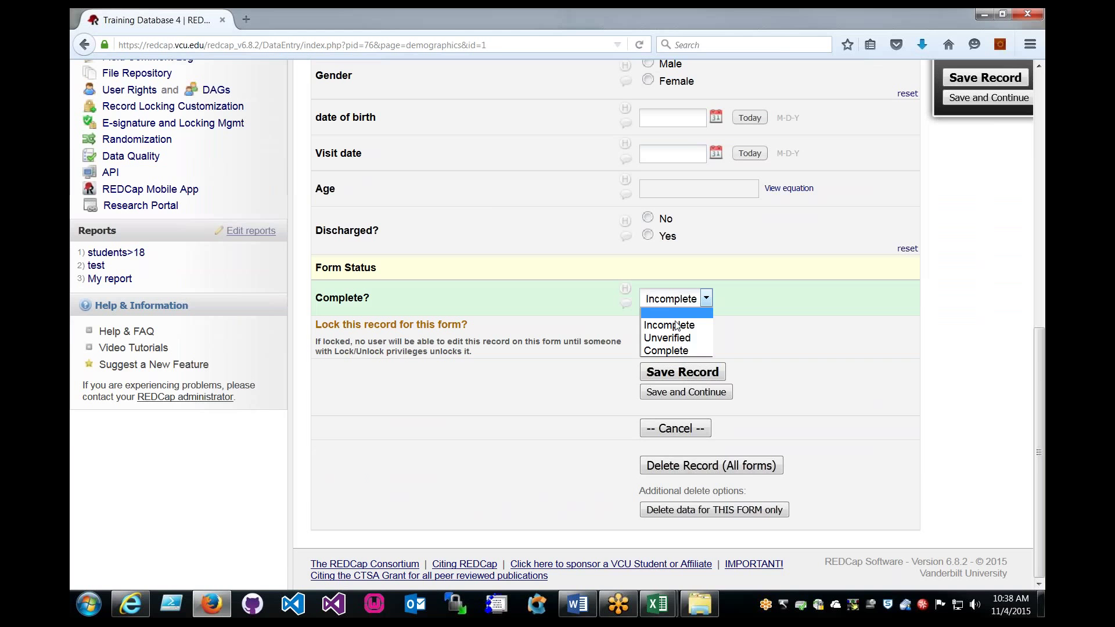
left_click(679, 312)
left_click(679, 430)
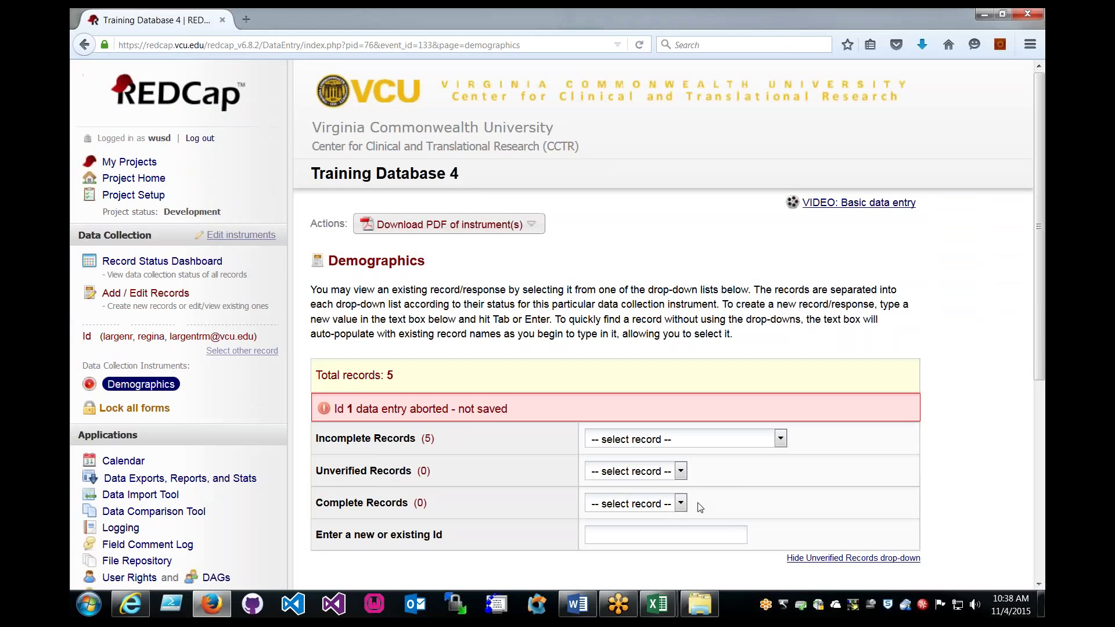
Copy the twelve Data Import records and paste them as values at template cell C2.
mouse_move(659, 604)
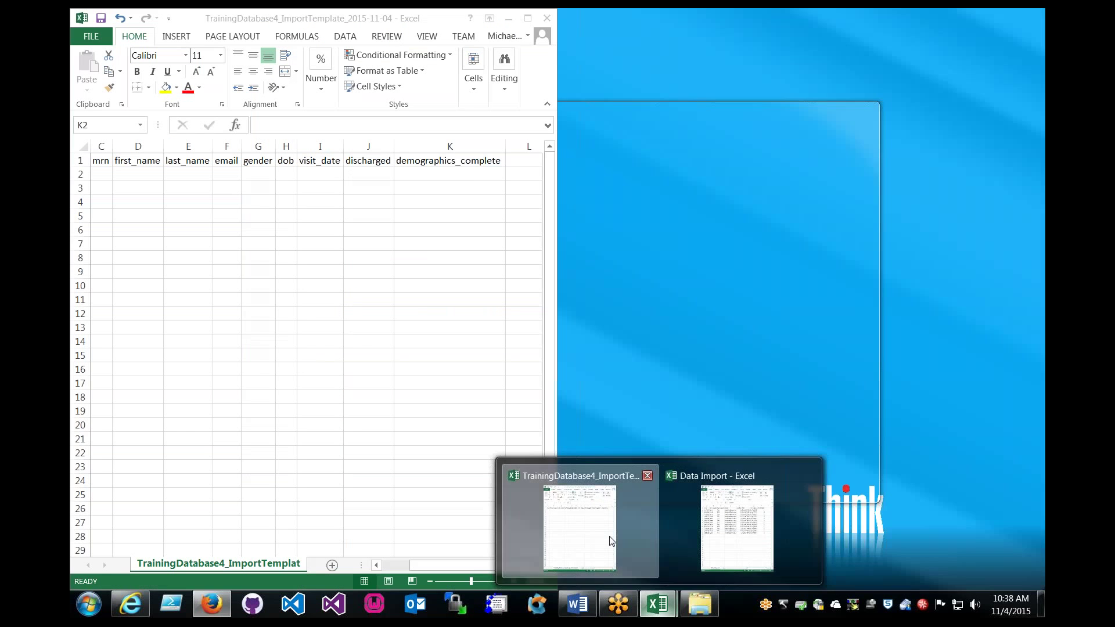
left_click(610, 540)
left_click(737, 525)
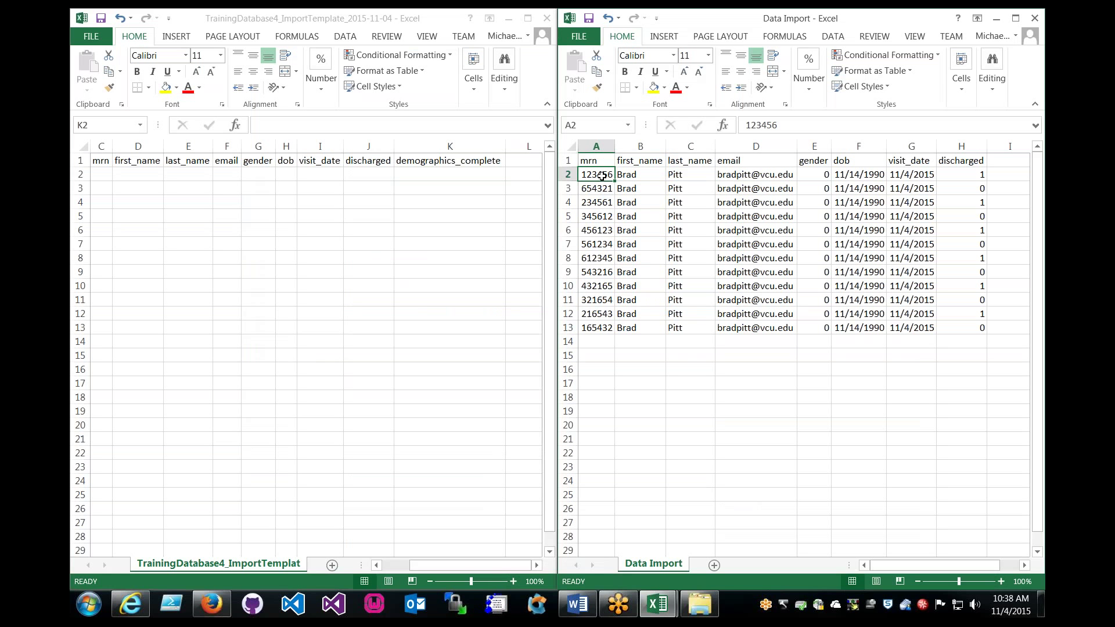
left_click_drag(601, 176, 966, 329)
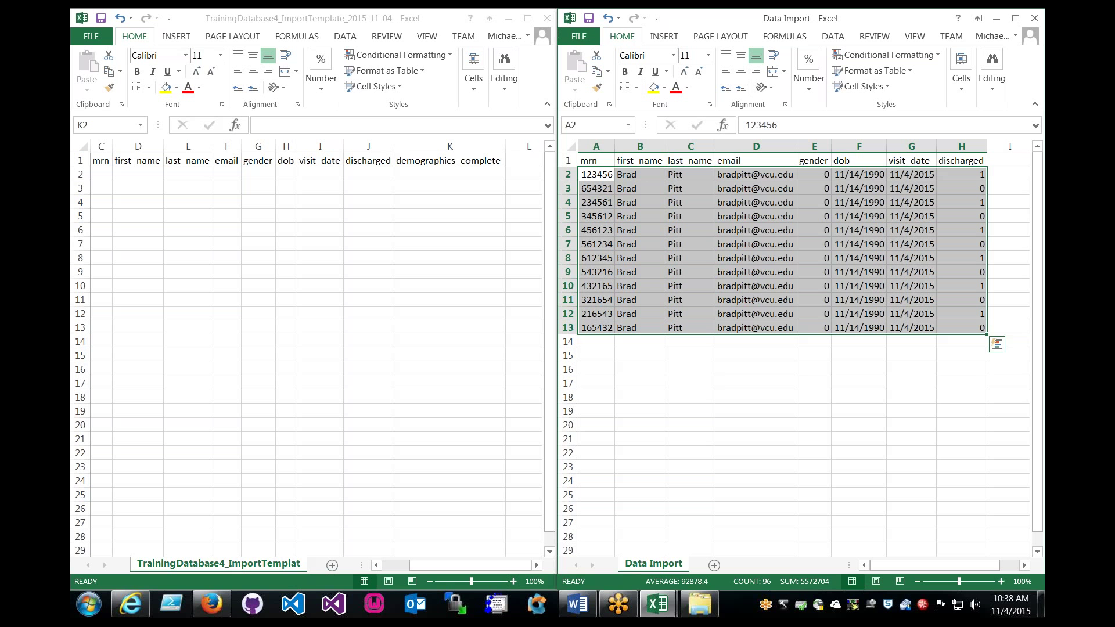
right_click(726, 224)
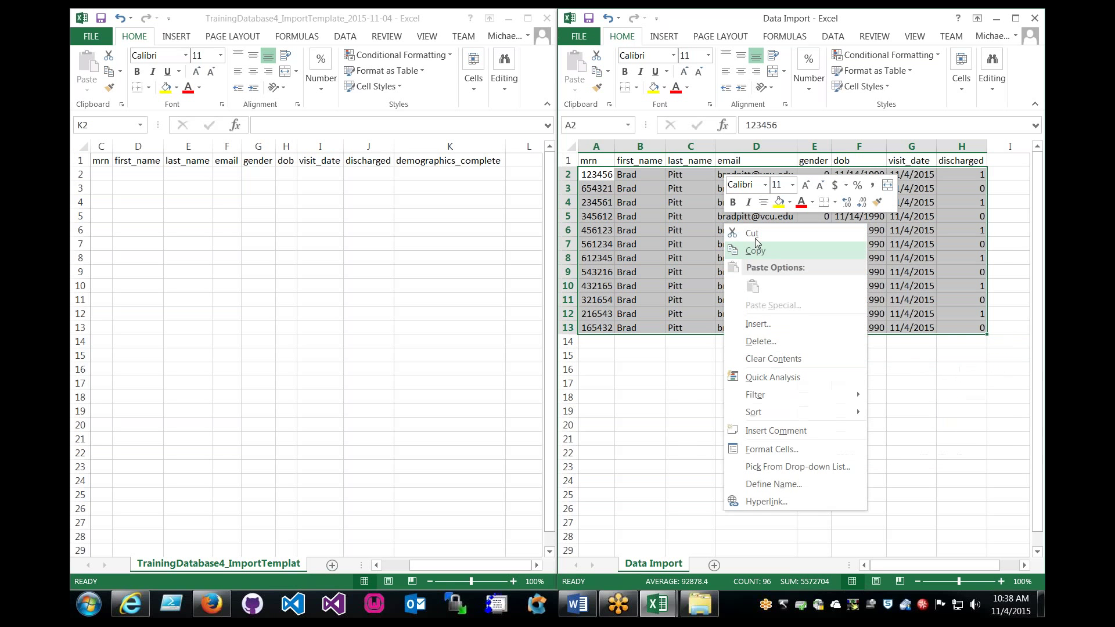
left_click(754, 251)
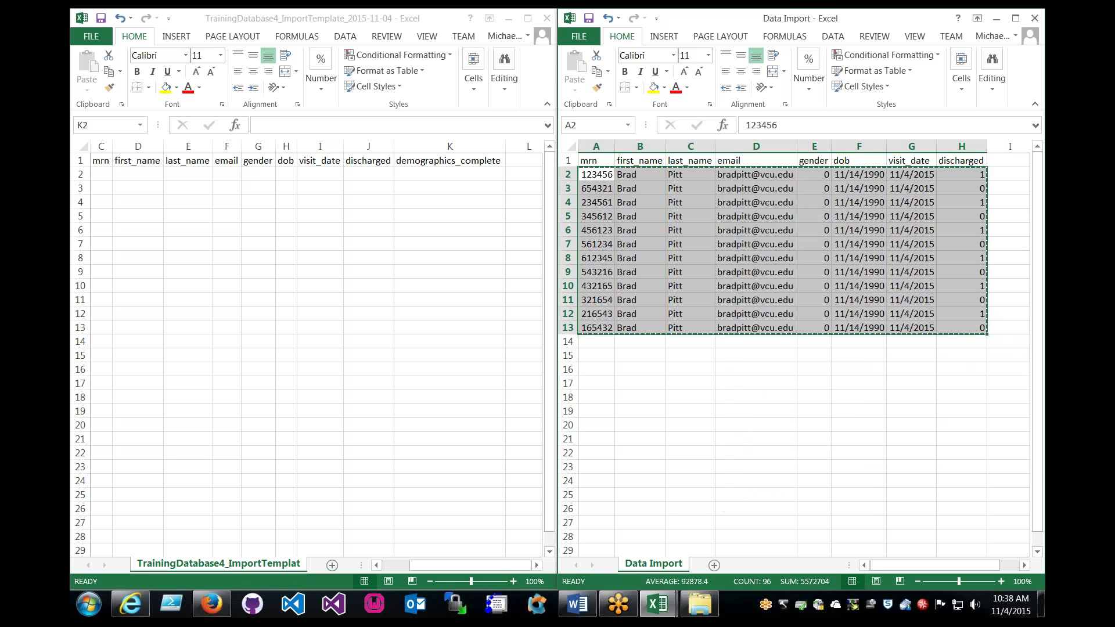
left_click(108, 175)
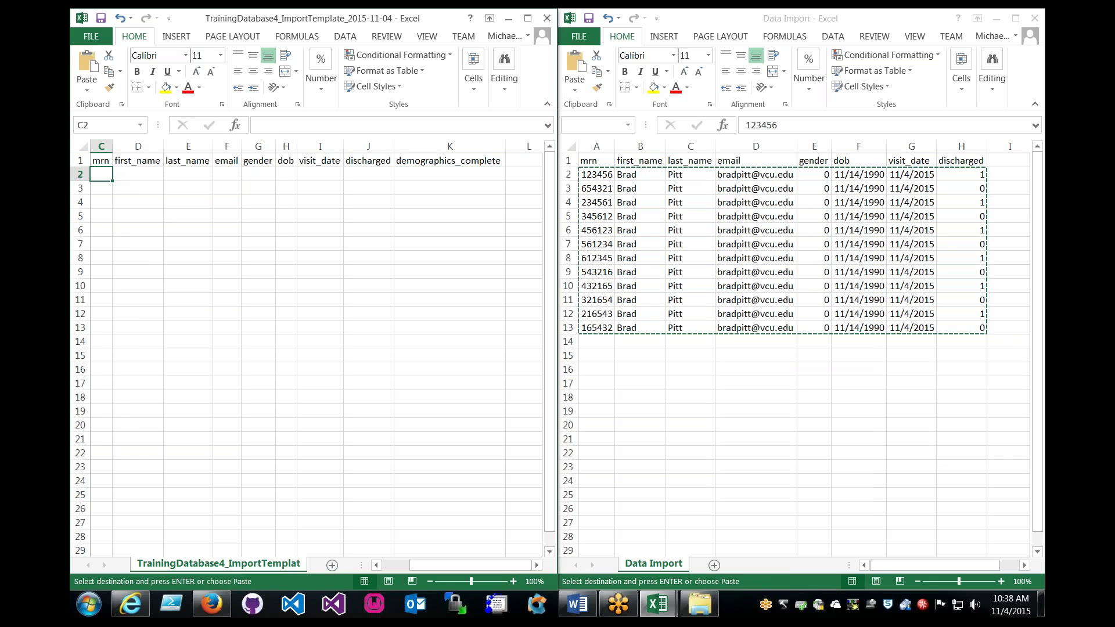
right_click(103, 174)
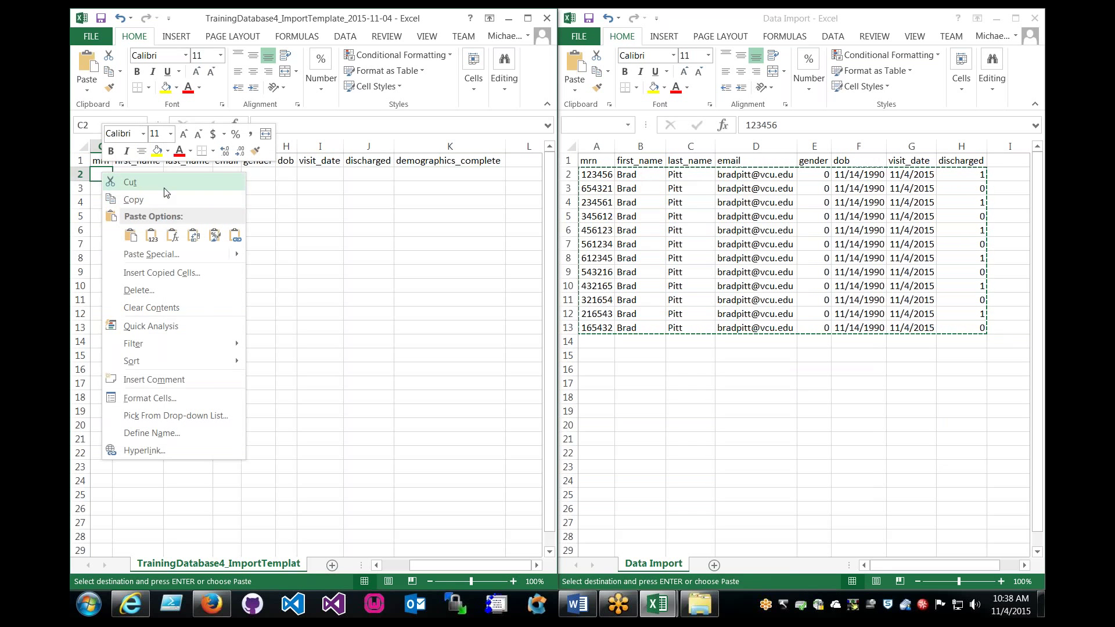
left_click(151, 235)
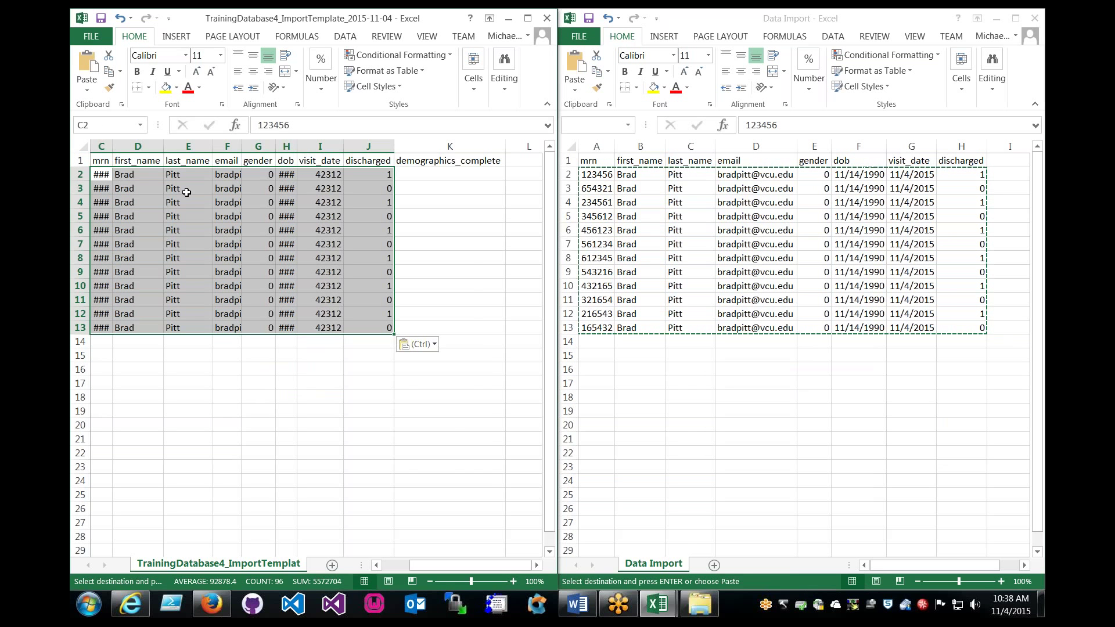
Format the dob and visit_date cells H2:I13 as dates.
key("ctrl")
key("ctrl")
left_click(281, 173)
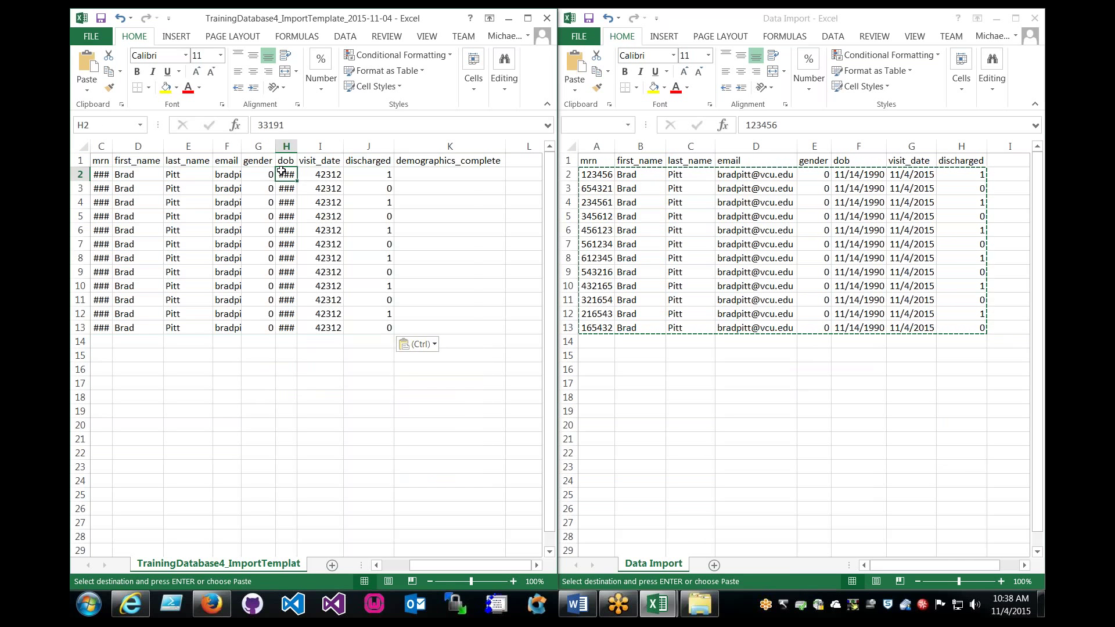
left_click_drag(281, 173, 325, 327)
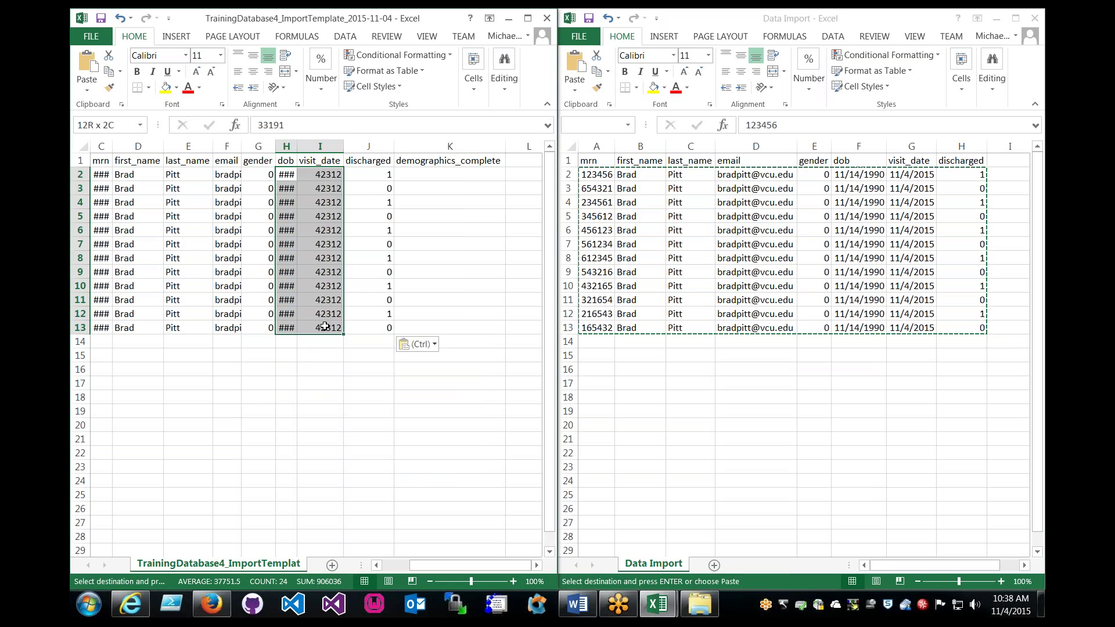
right_click(325, 326)
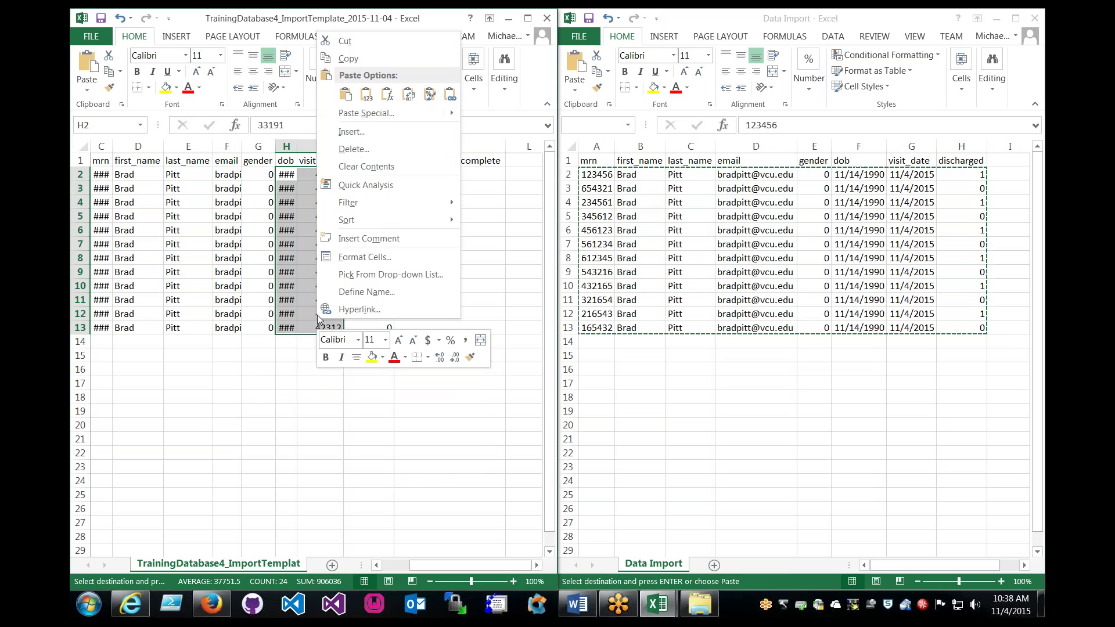
left_click(361, 257)
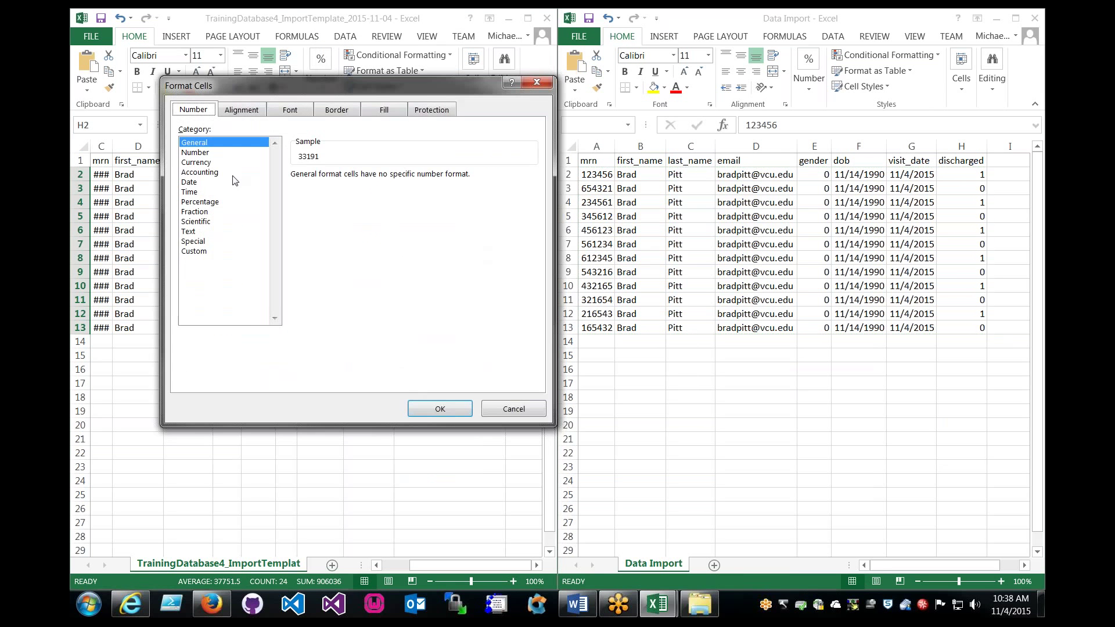
left_click(204, 182)
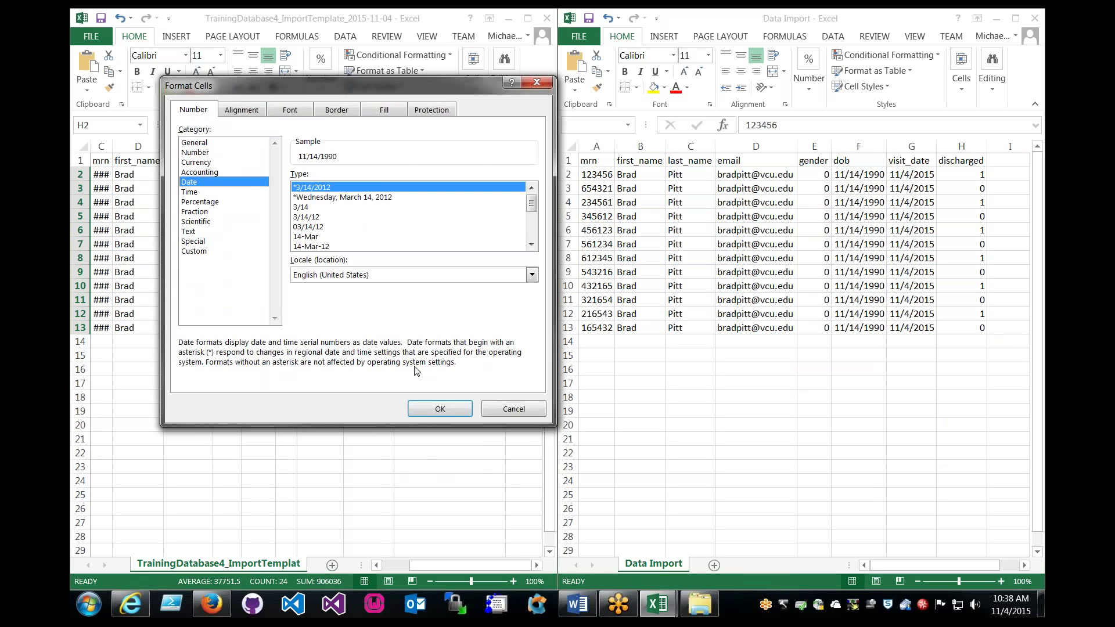
left_click(426, 408)
left_click(435, 401)
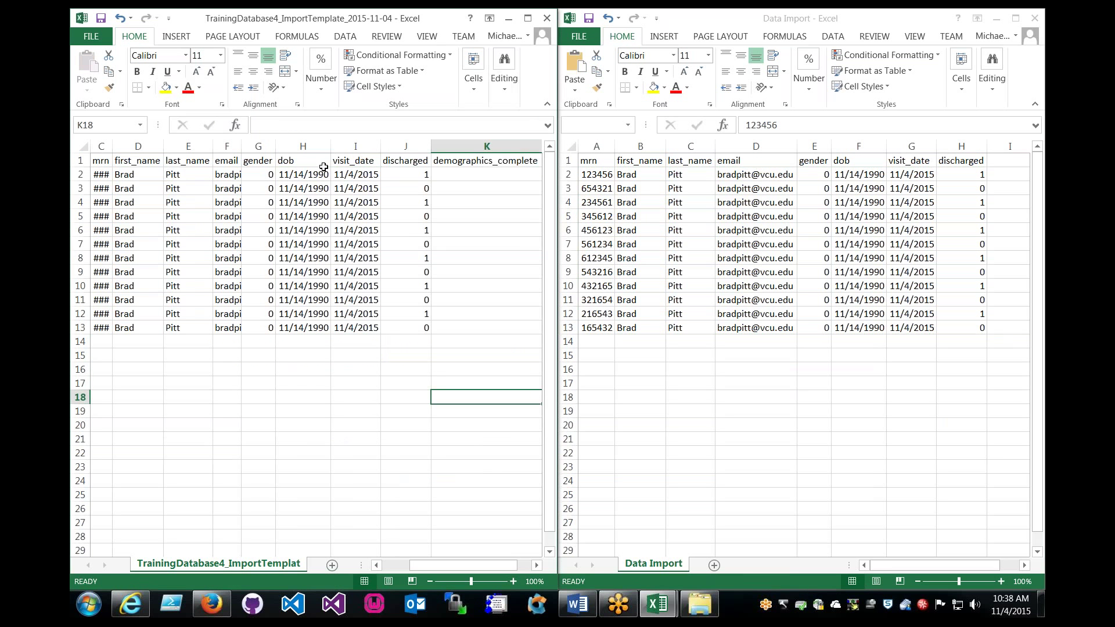
left_click_drag(302, 175, 360, 328)
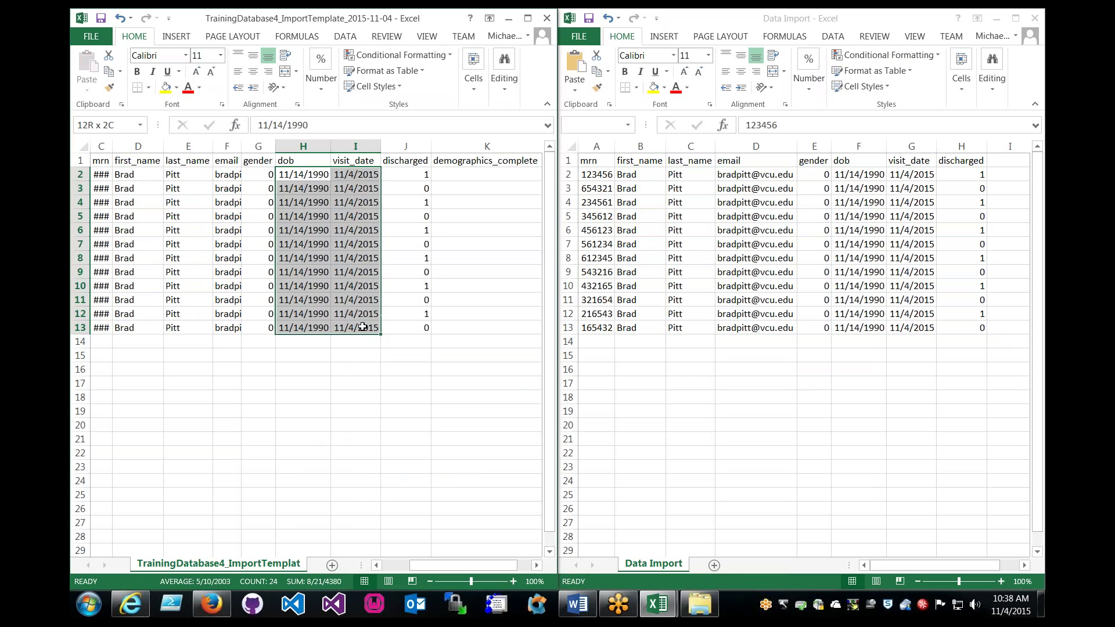
Widen column C so mrn values show, and fill demographics_complete K2:K13 with 3.
left_click(355, 342)
left_click_drag(112, 147, 126, 146)
left_click(472, 172)
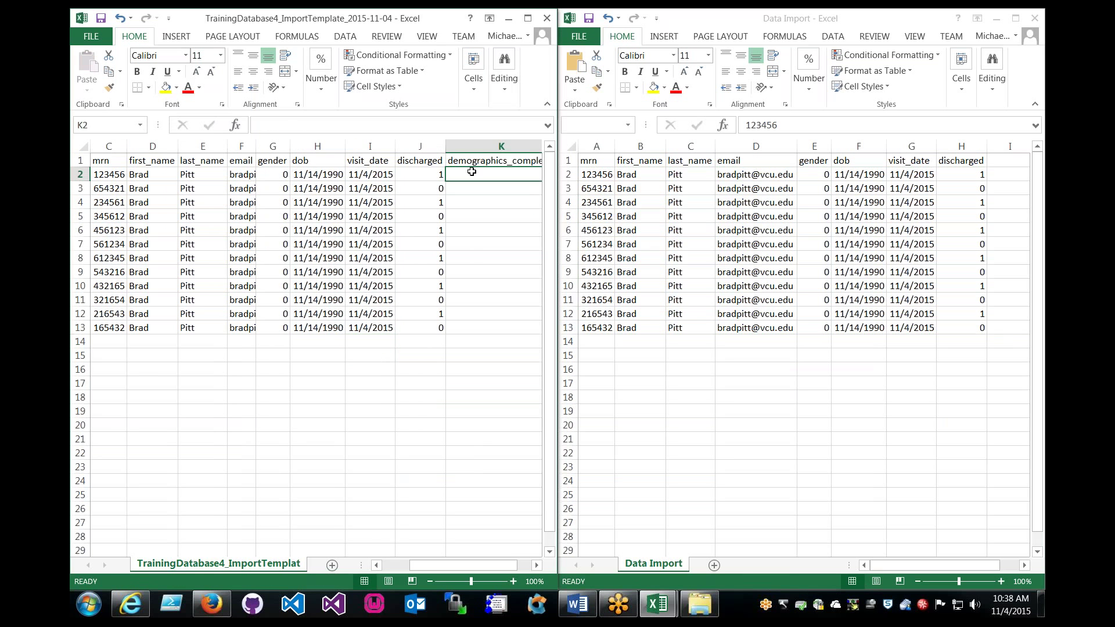
type("3")
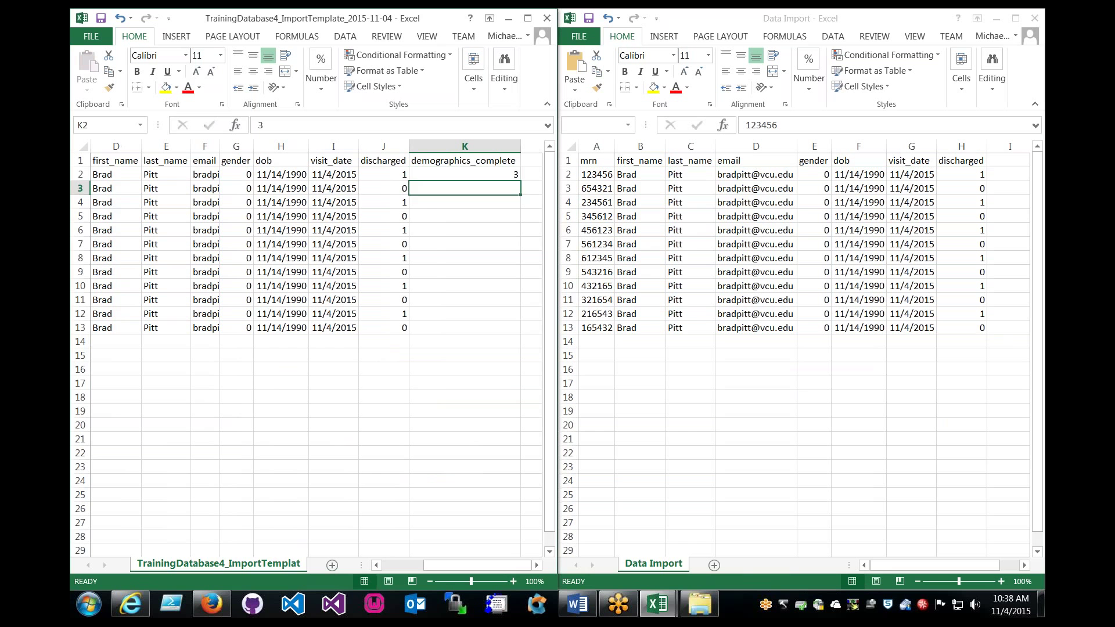
key("ctrl+Return")
key("ctrl+c")
left_click(468, 326, "shift")
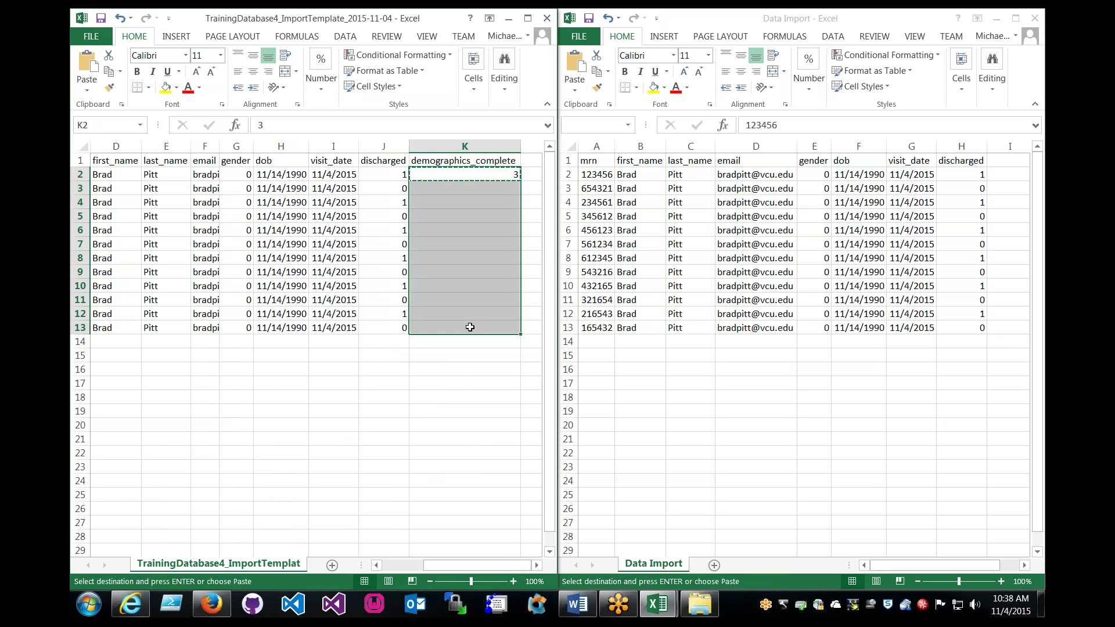
key("ctrl+v")
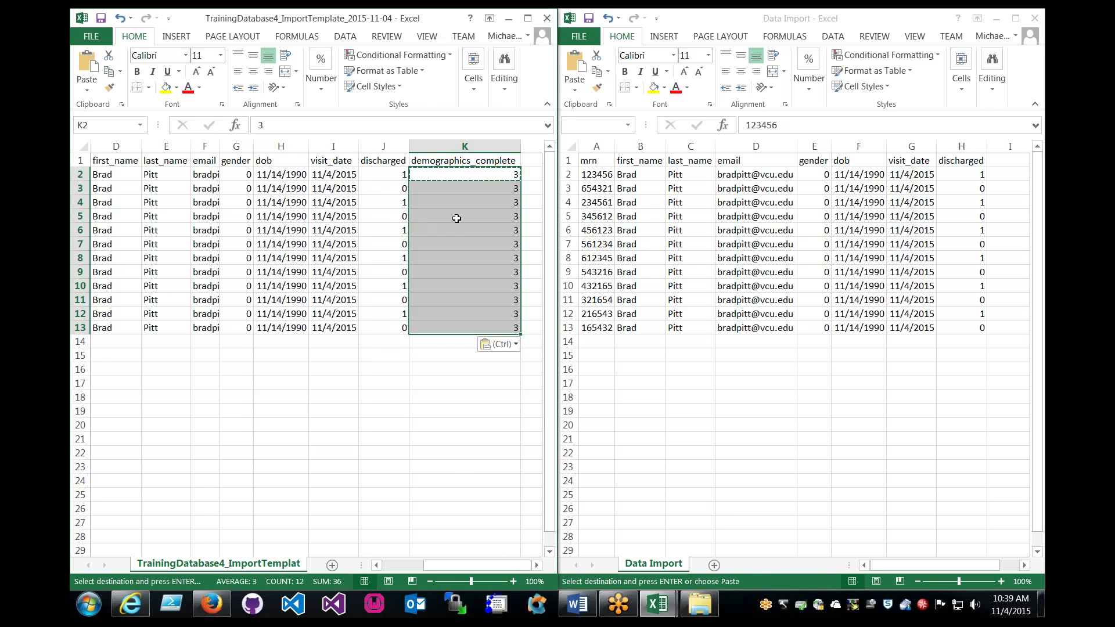
Check the filled demographics_complete cells and the still-blank redcap_data_access_group column.
left_click_drag(460, 173, 442, 316)
left_click(416, 337)
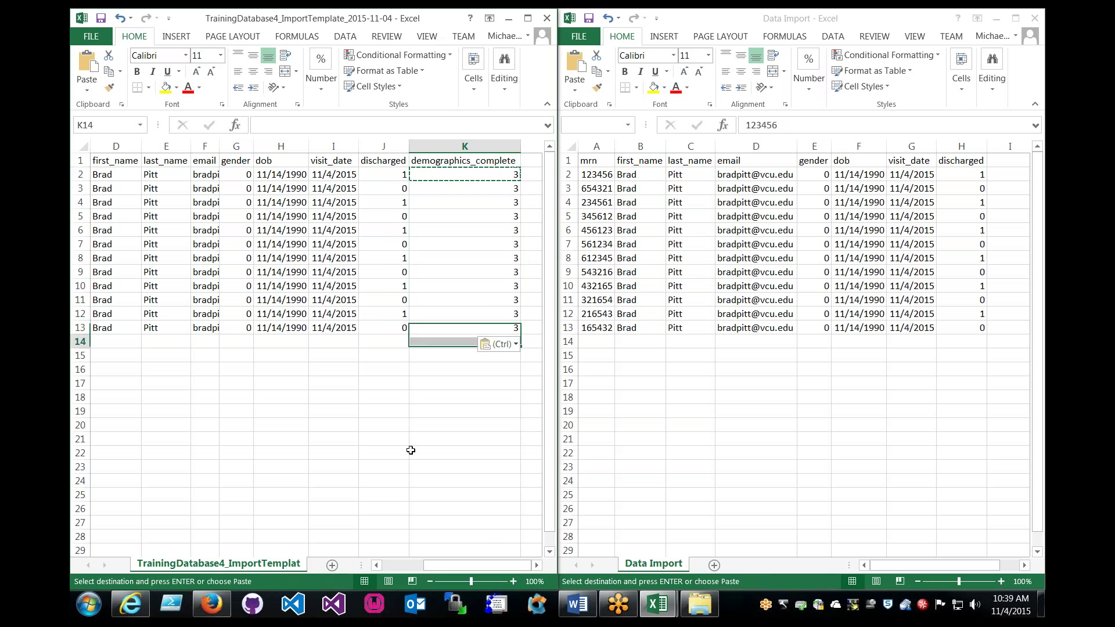
left_click_drag(453, 570, 411, 571)
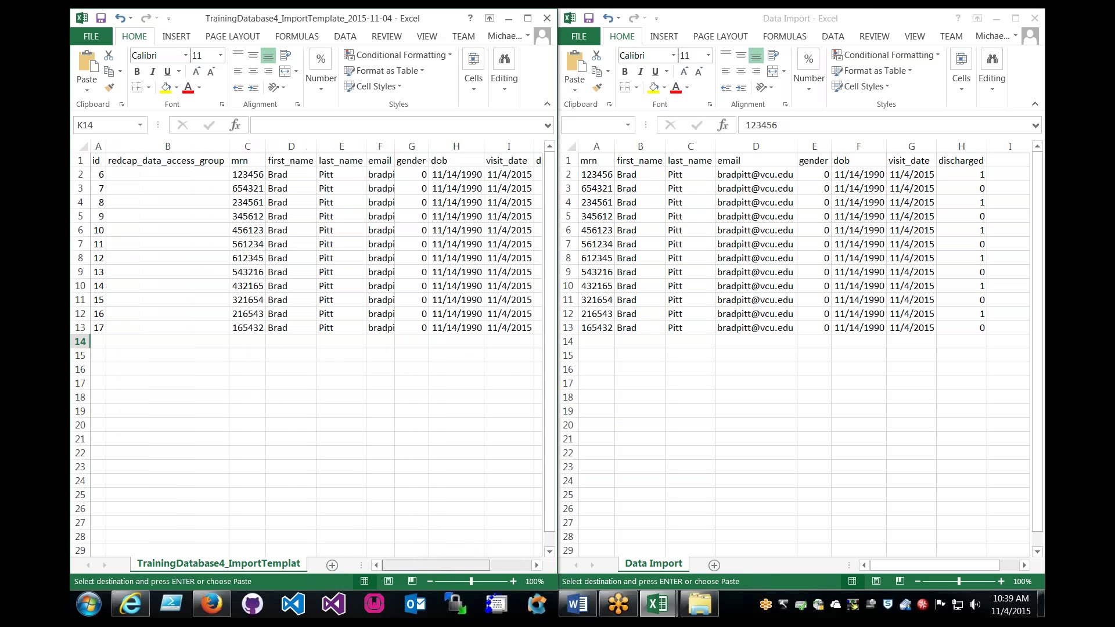
left_click(152, 146)
left_click_drag(168, 160, 175, 178)
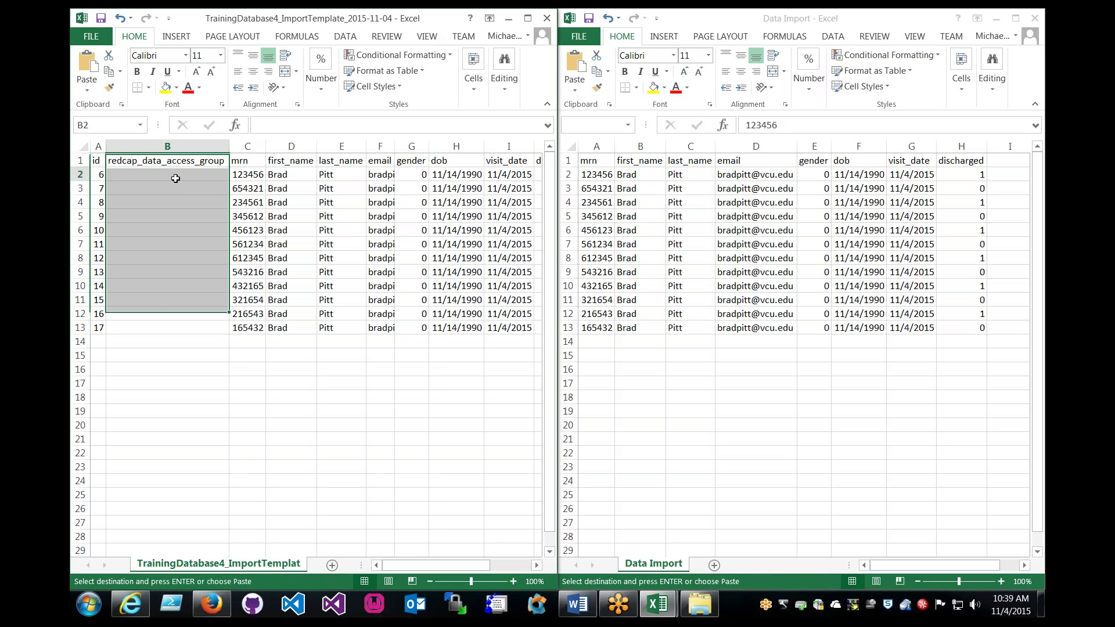
left_click(175, 179)
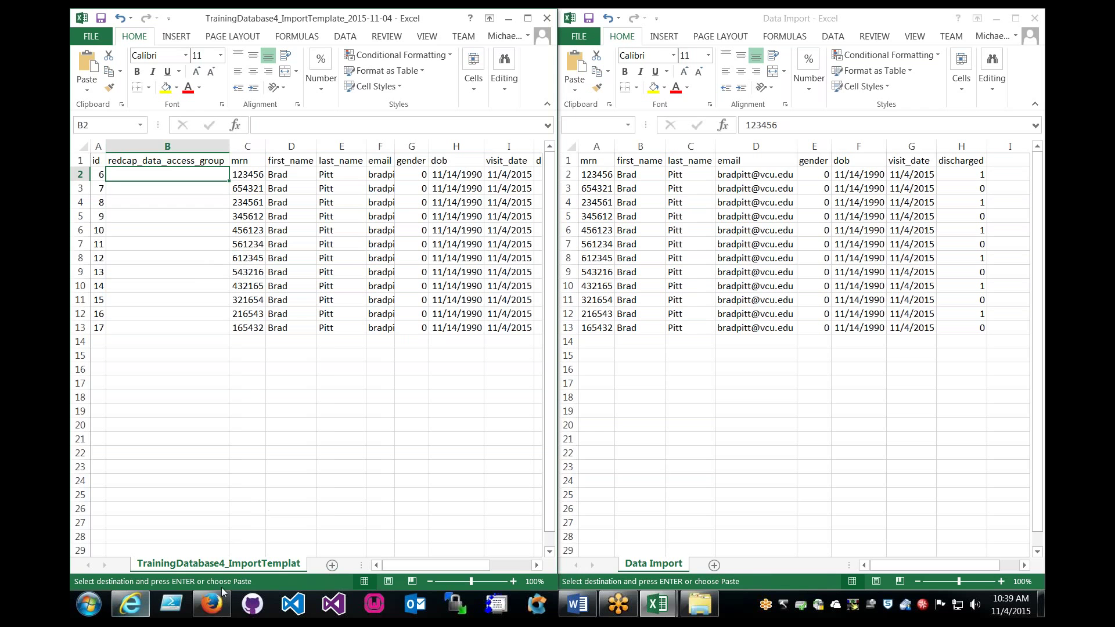
Go to REDCap's Data Access Groups page.
left_click(212, 604)
scroll(432, 320, "down", 5)
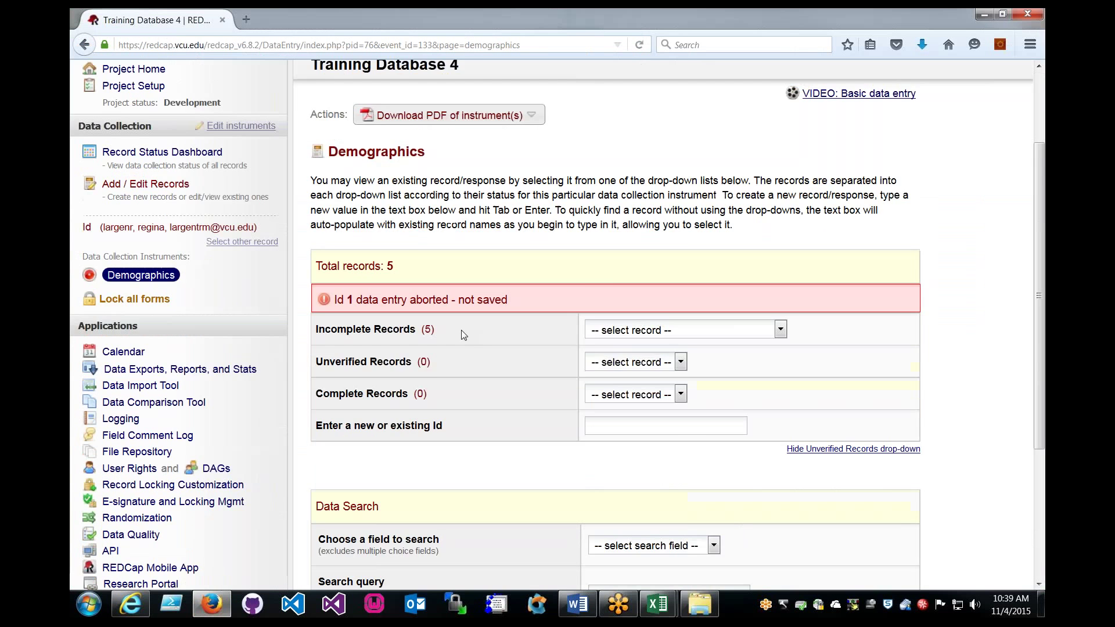
scroll(428, 299, "up", 2)
scroll(428, 299, "down", 2)
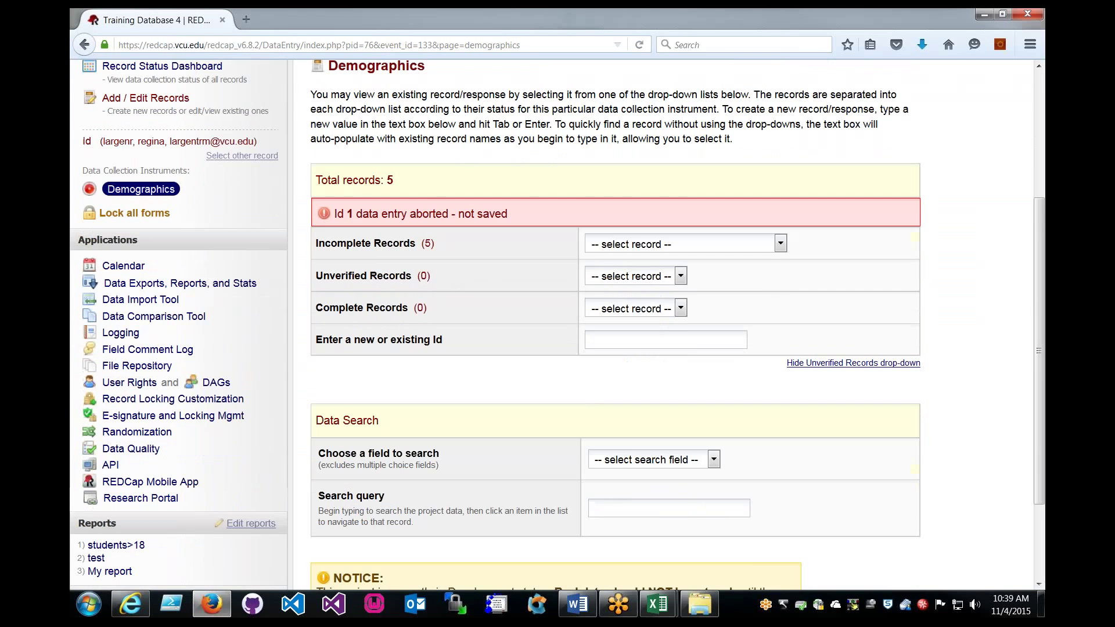
left_click(216, 382)
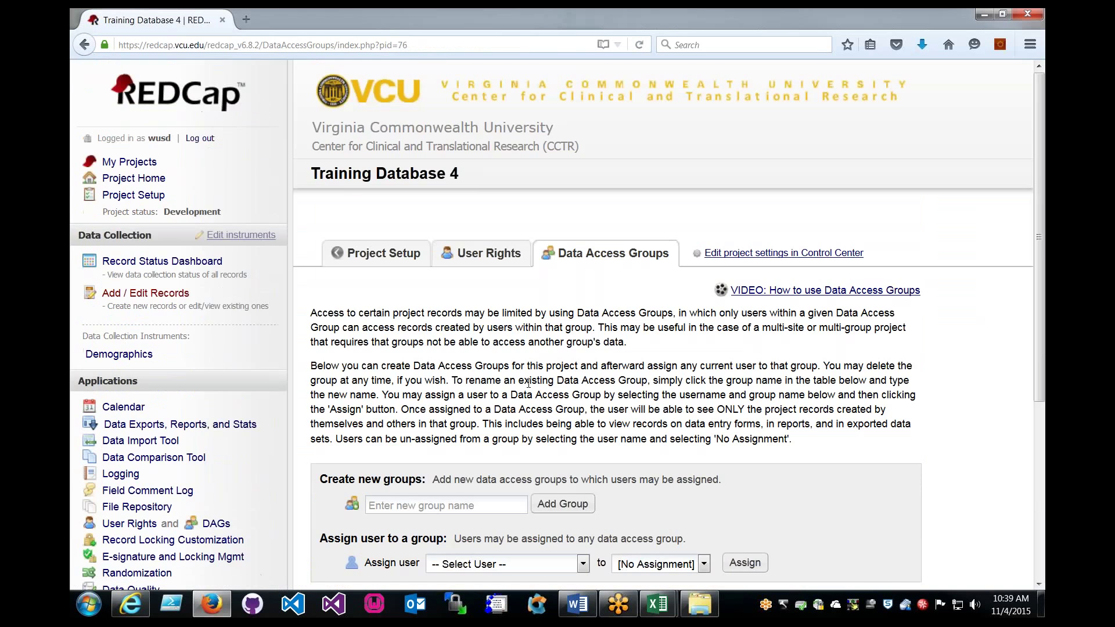
Review the groups table and its [Not assigned to a group] entry, then return to Excel.
scroll(528, 383, "down", 6)
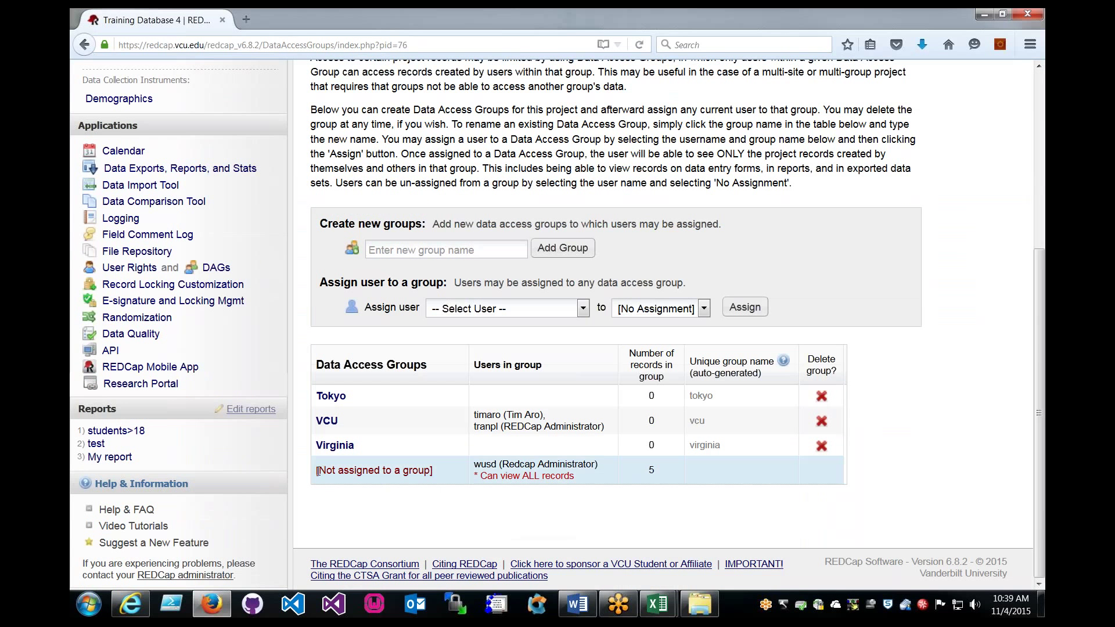
left_click_drag(317, 470, 448, 483)
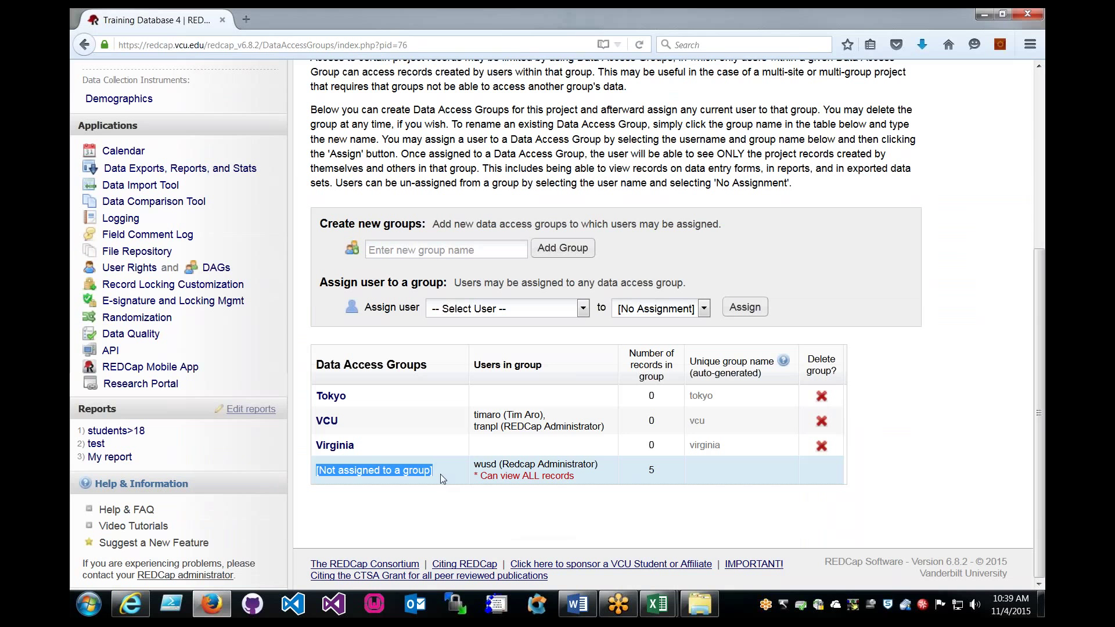
left_click(439, 474)
left_click_drag(379, 470, 319, 470)
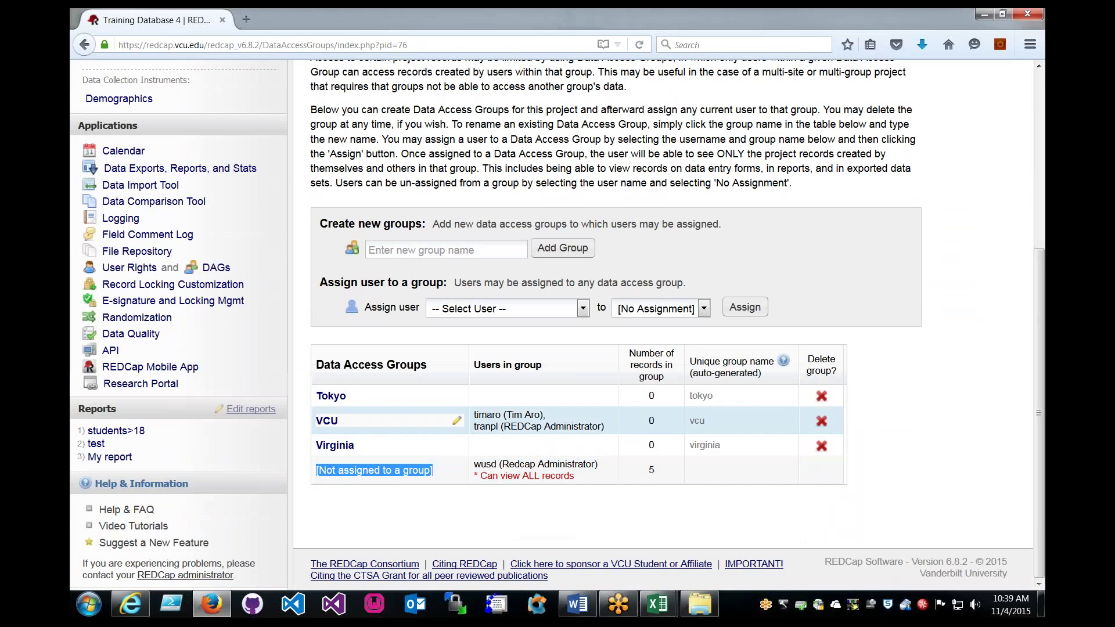
left_click(515, 497)
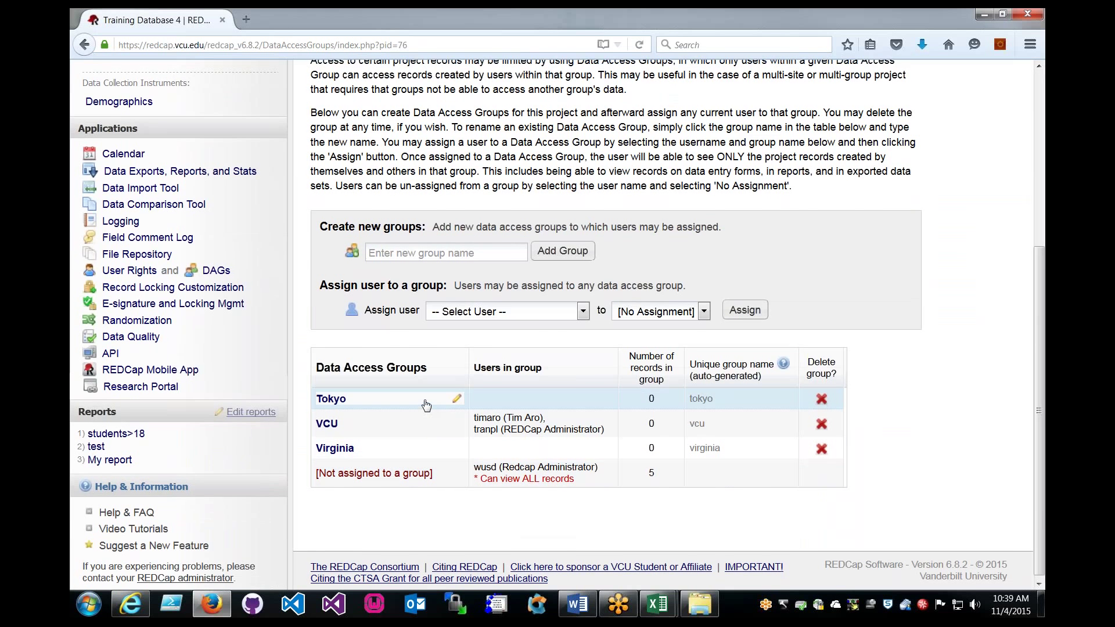
scroll(256, 380, "up", 3)
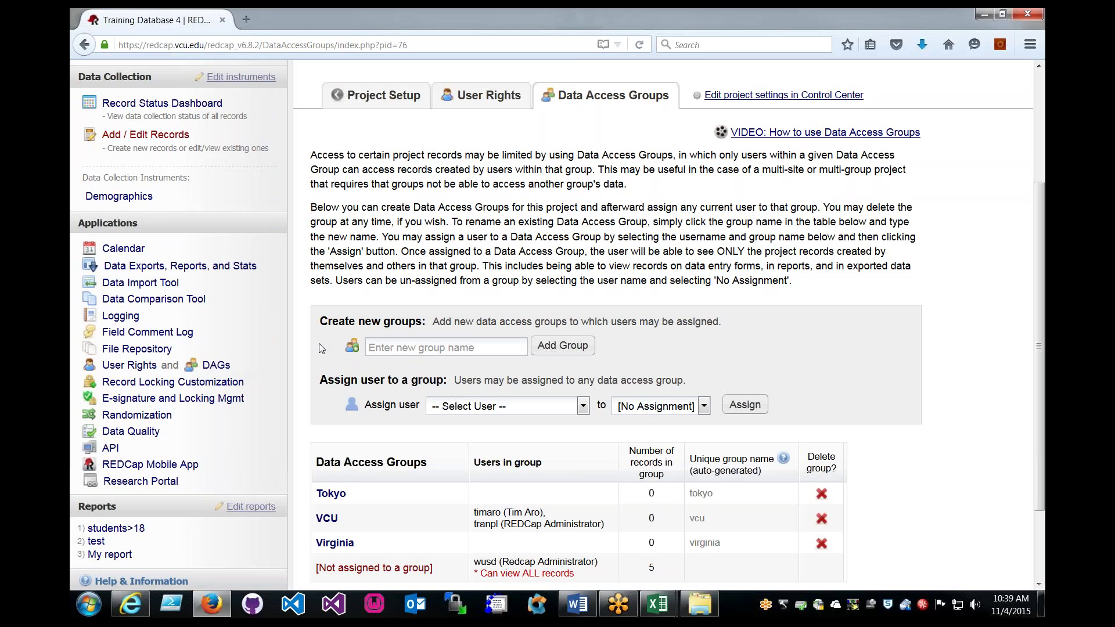
scroll(318, 348, "up", 5)
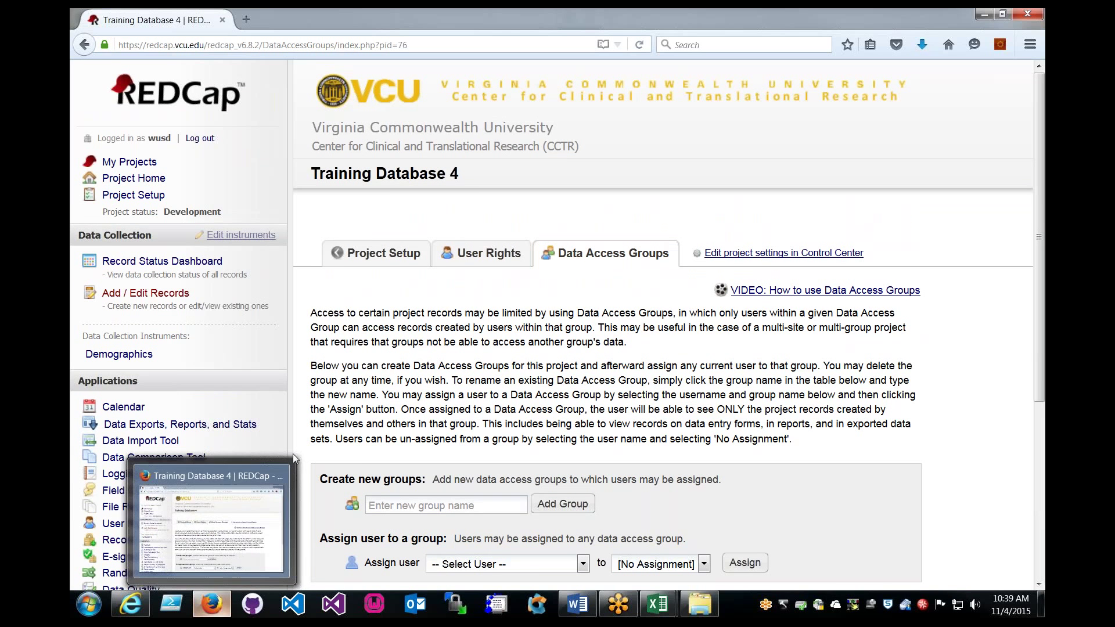
left_click(212, 604)
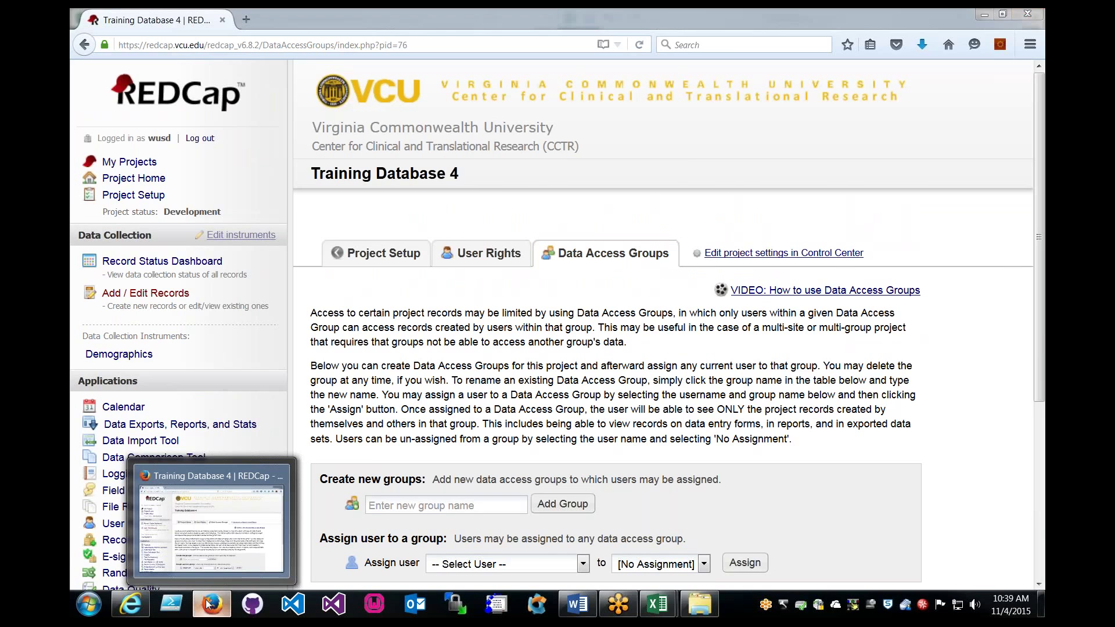
Save the TrainingDatabase4 import template as CSV and switch back to REDCap.
left_click(431, 327)
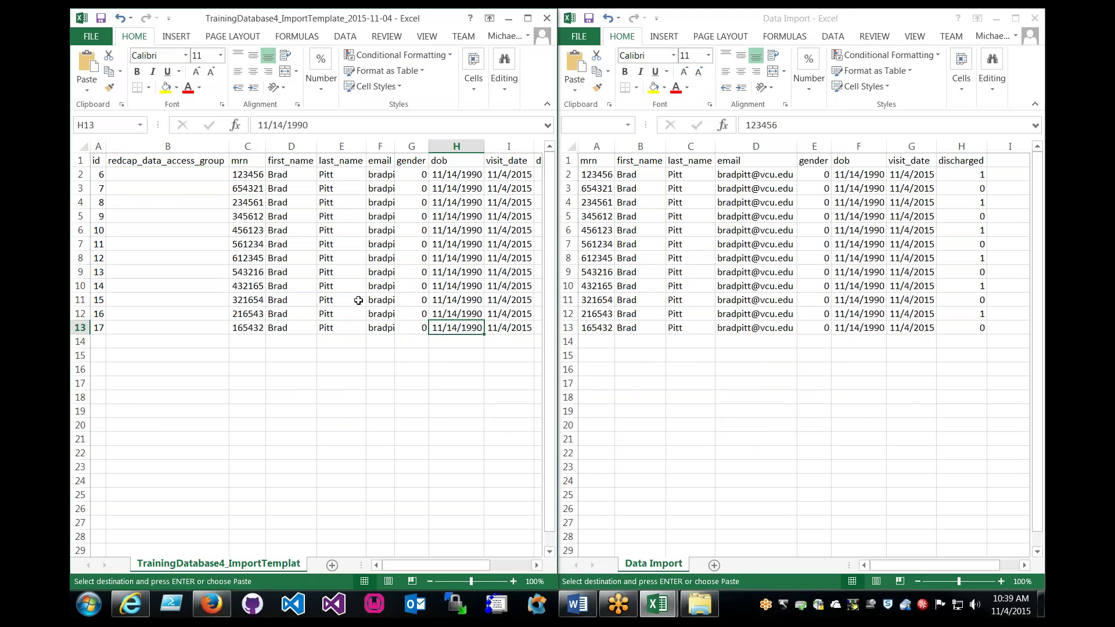
key("ctrl+s")
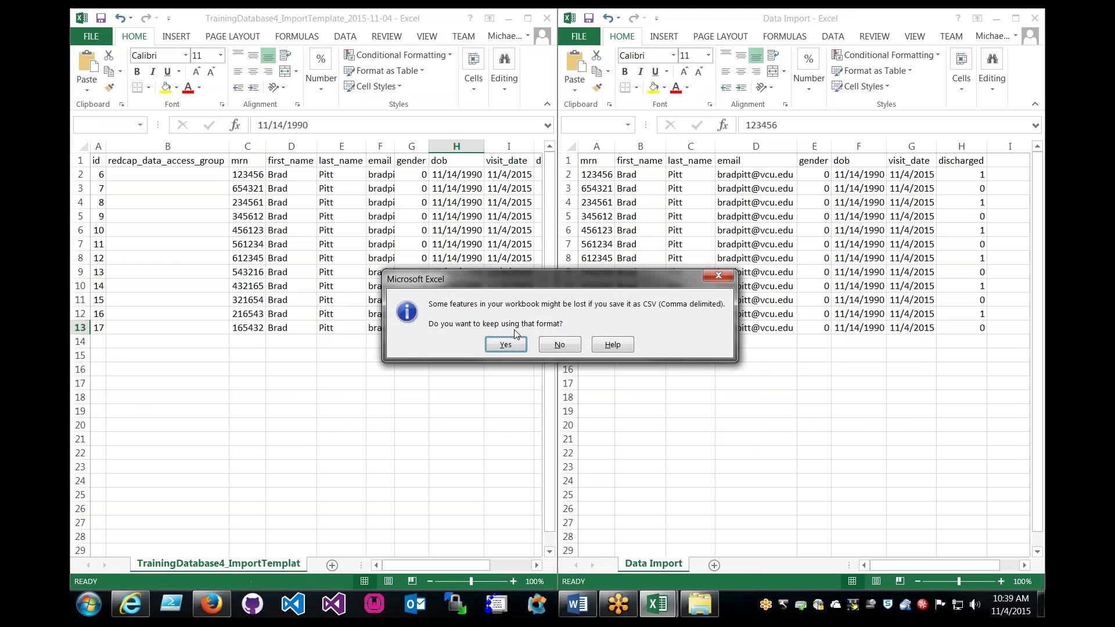
key("Return")
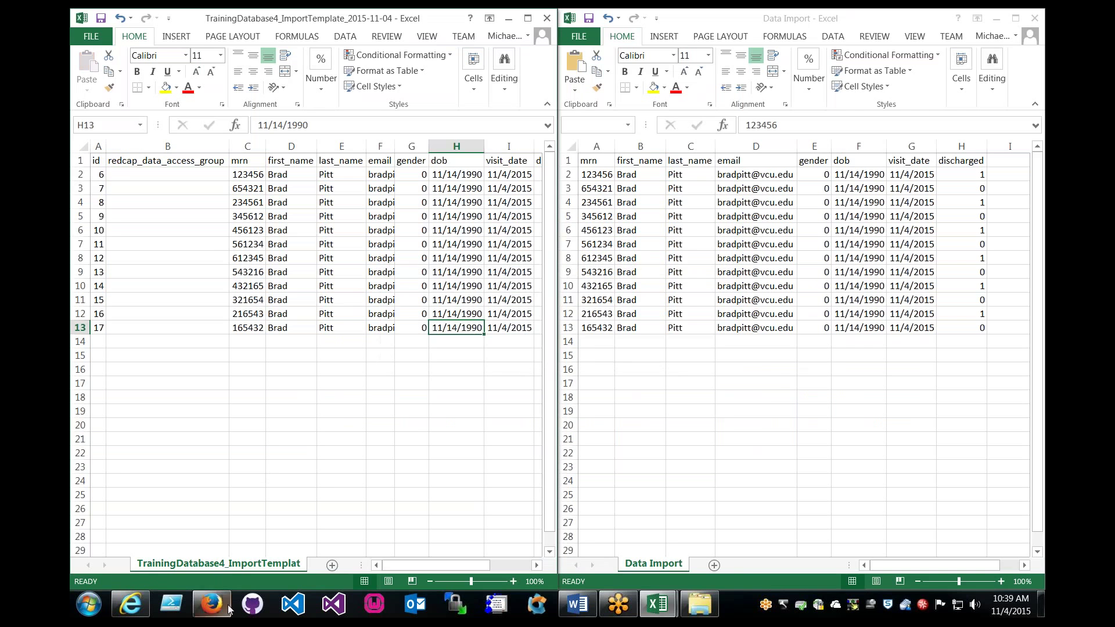
left_click(212, 604)
scroll(139, 245, "down", 6)
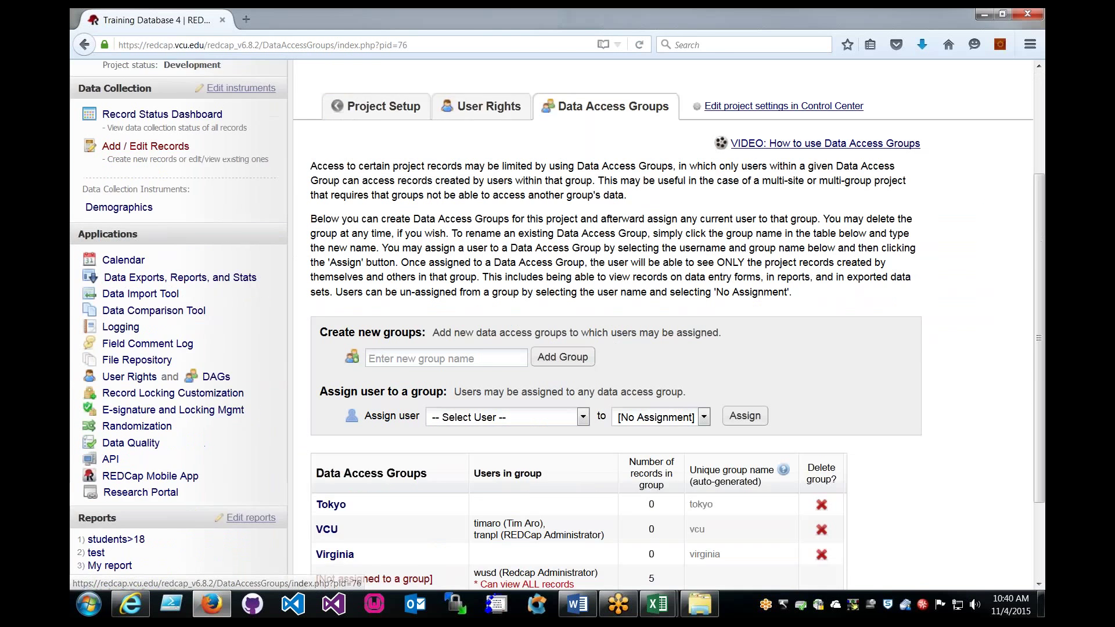
In the Data Import Tool, set blank values not to overwrite saved data.
left_click(141, 245)
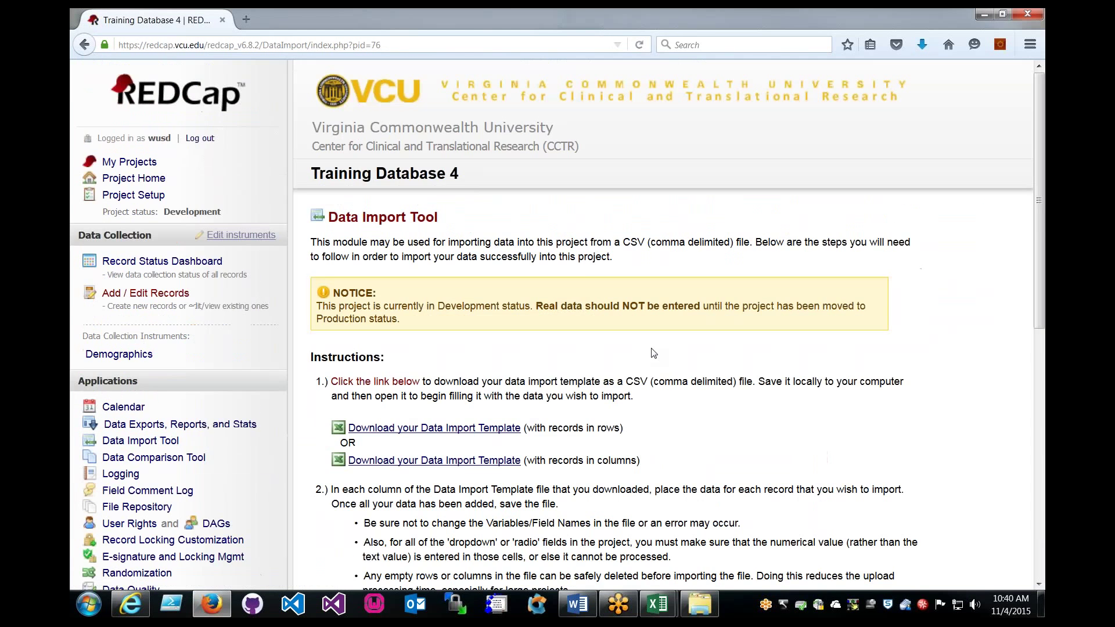
scroll(654, 354, "down", 10)
scroll(654, 355, "down", 3)
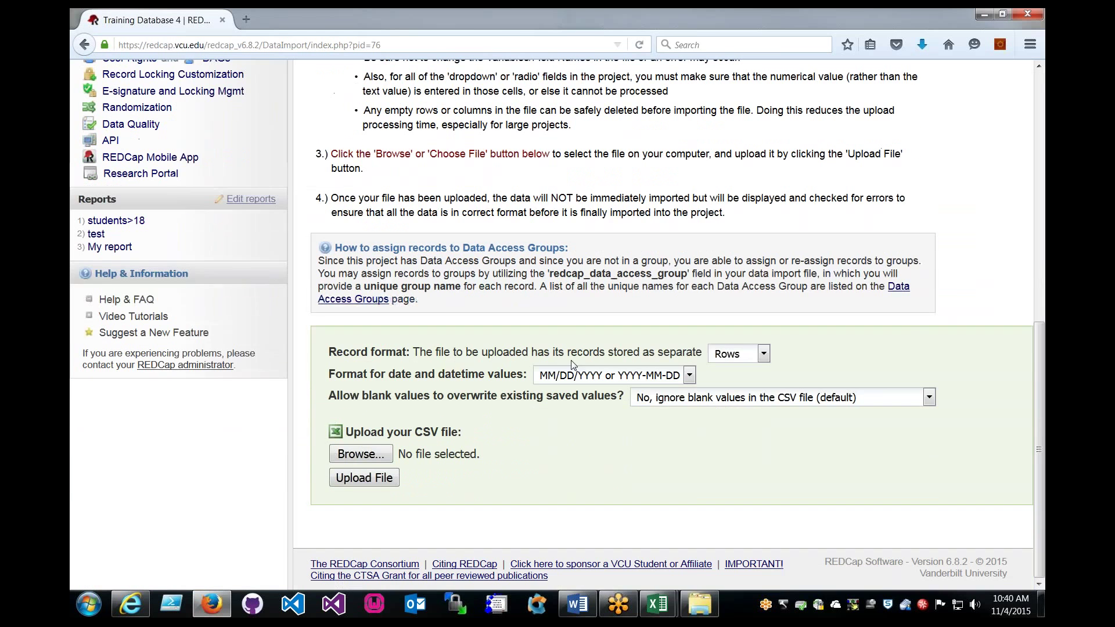
left_click_drag(336, 374, 514, 375)
left_click(514, 374)
left_click(750, 398)
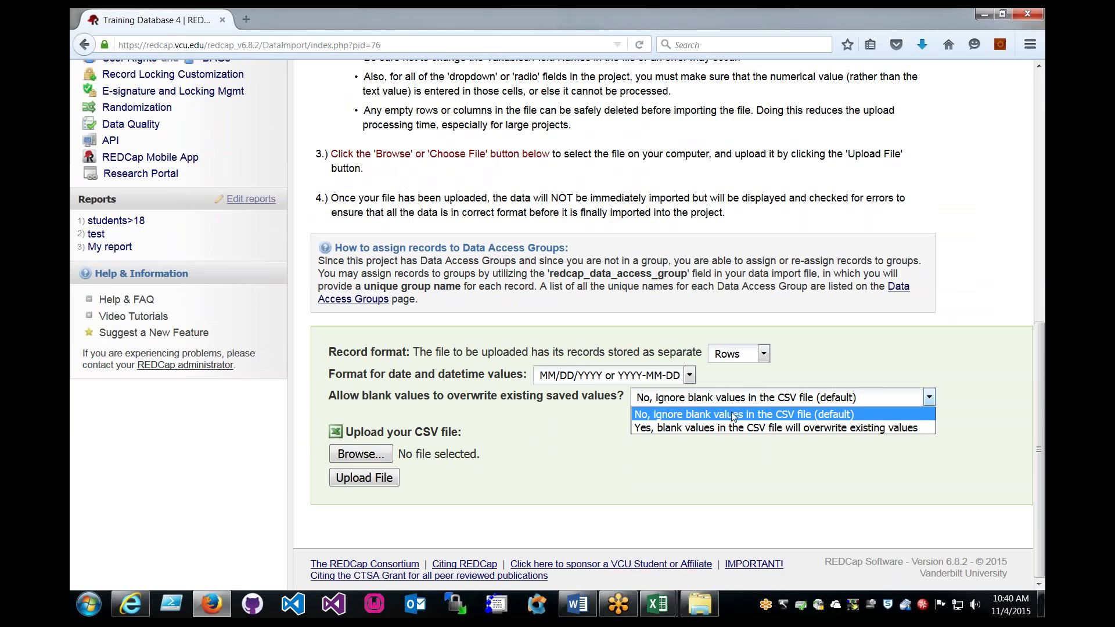
left_click(735, 401)
Upload TrainingDatabase4_ImportTemplate_2015-11-04.csv from the training folder for validation.
left_click(361, 454)
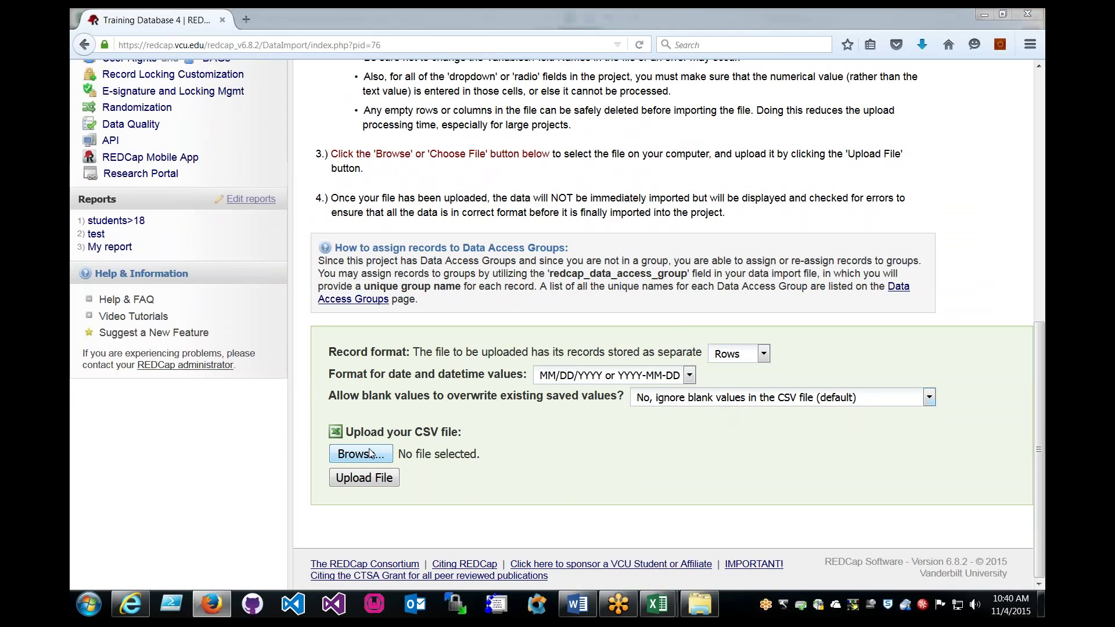
scroll(628, 230, "down", 3)
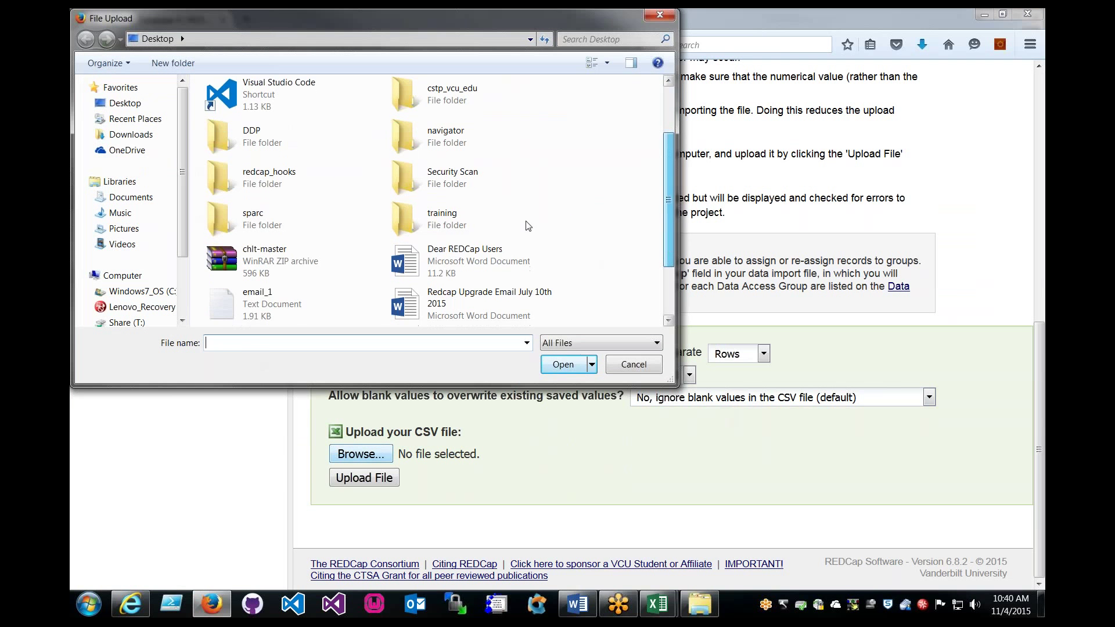
double_click(442, 219)
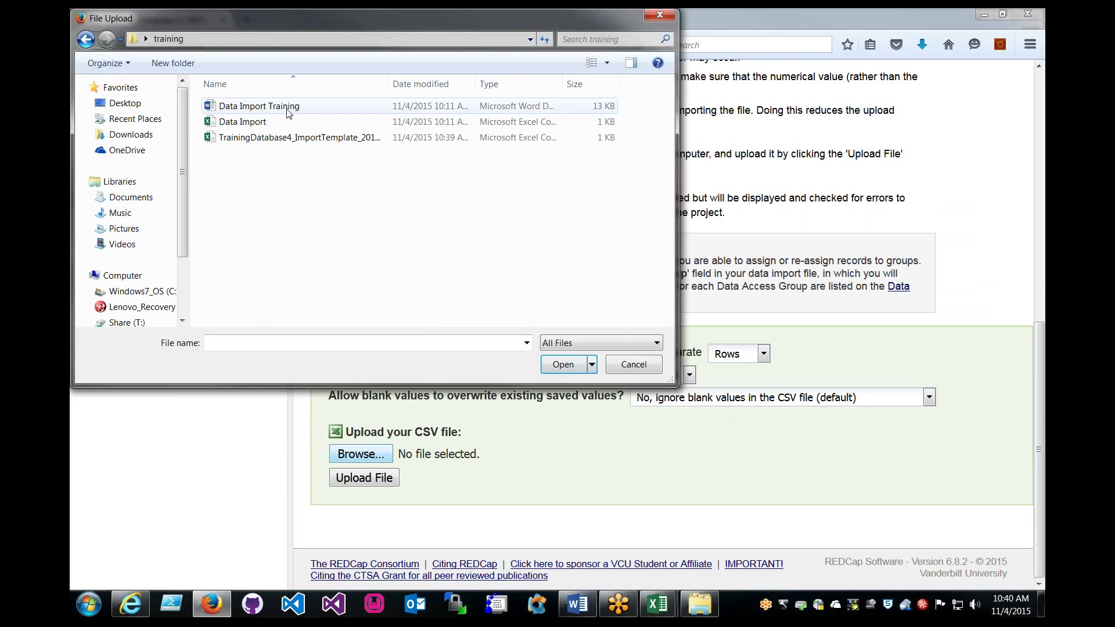
left_click(261, 139)
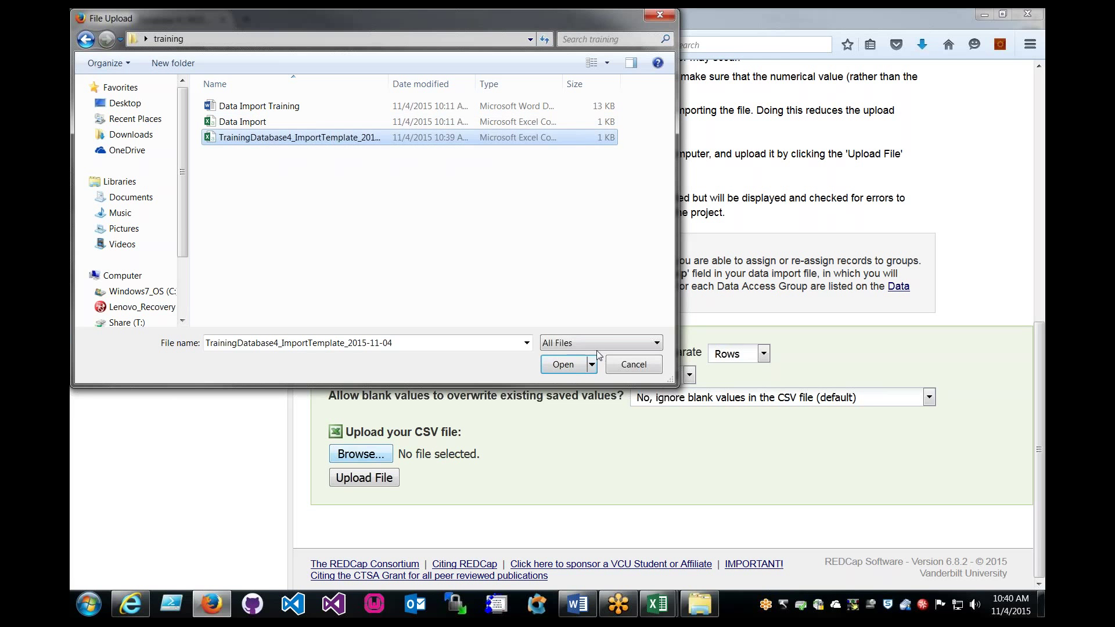
left_click(562, 366)
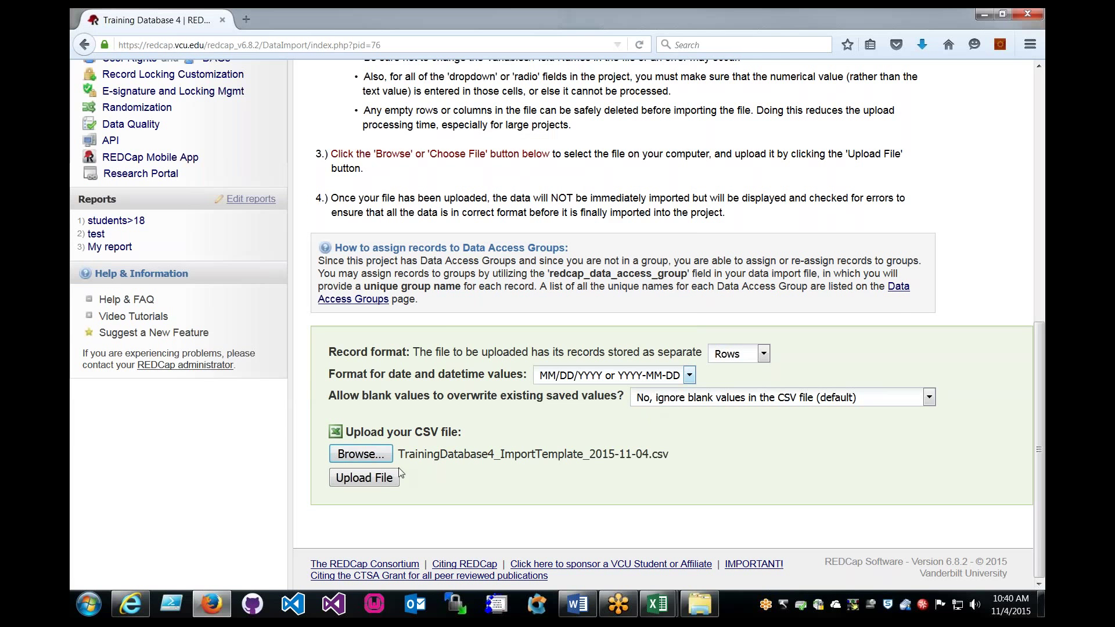
left_click(396, 476)
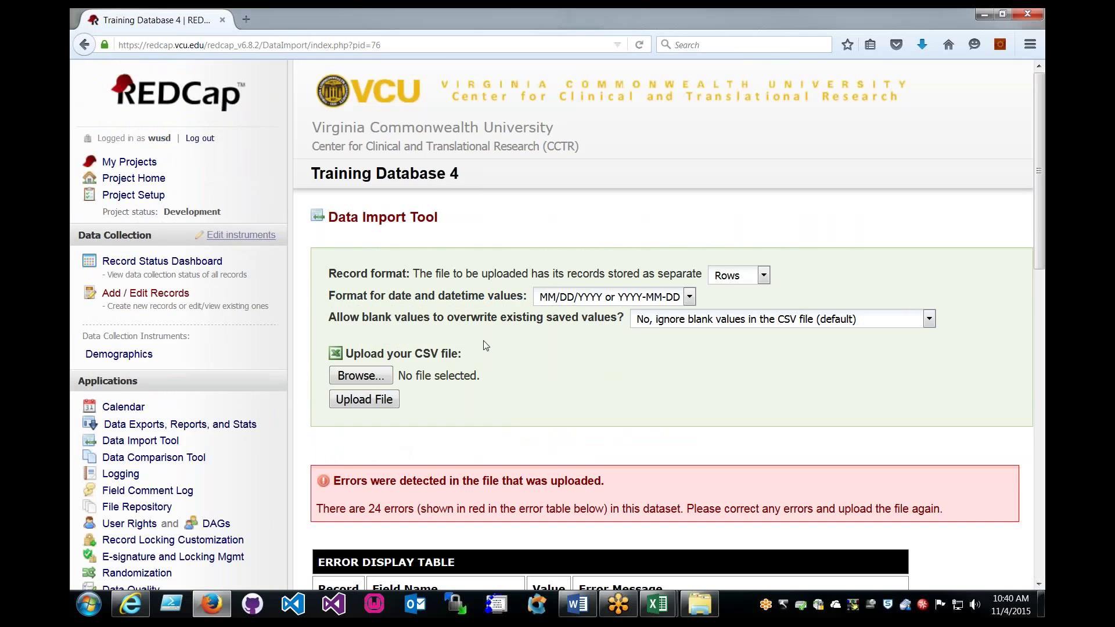
Read the Error Display Table: redcap_data_access_group doesn't exist; record 6 onward has invalid values.
scroll(483, 344, "down", 5)
scroll(648, 179, "down", 2)
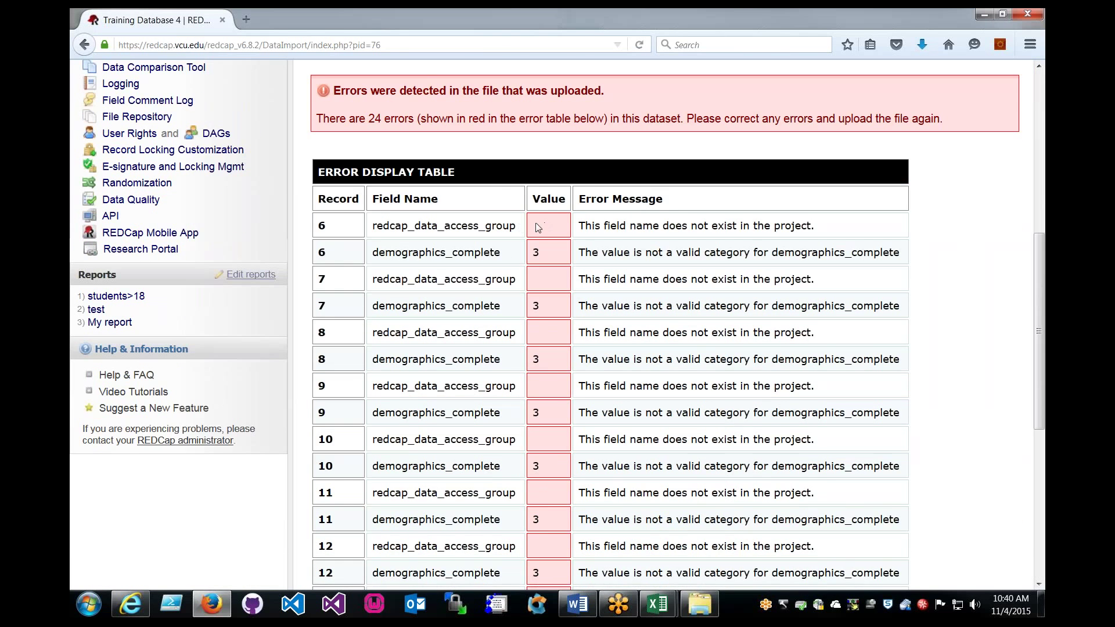
left_click_drag(515, 230, 370, 230)
left_click(520, 242)
left_click_drag(515, 225, 385, 229)
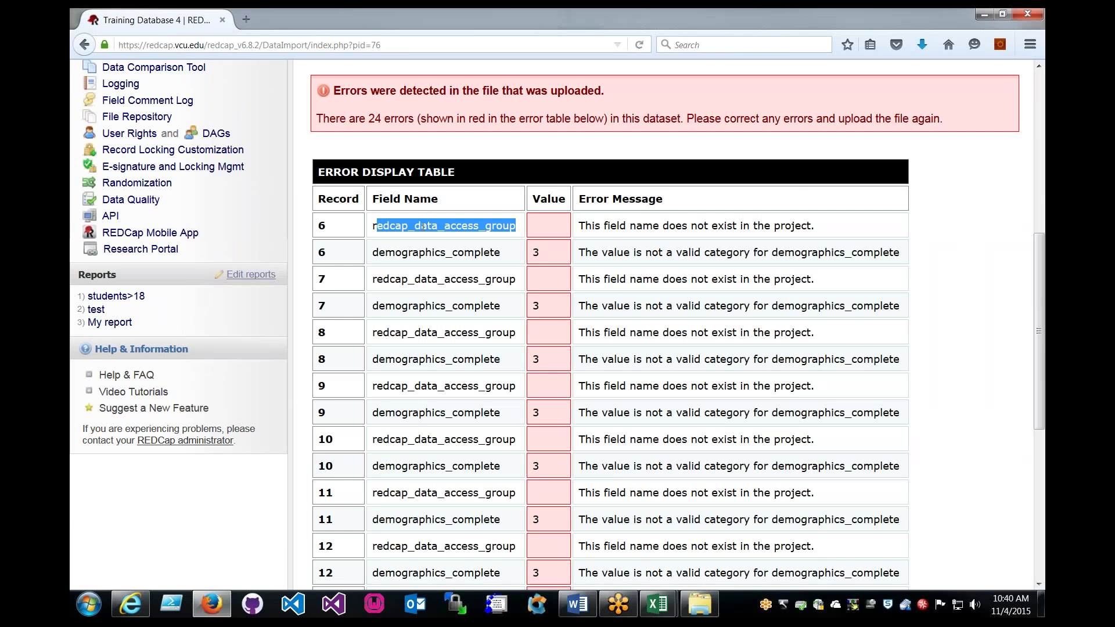
left_click(611, 229)
left_click_drag(576, 227, 831, 229)
left_click(831, 229)
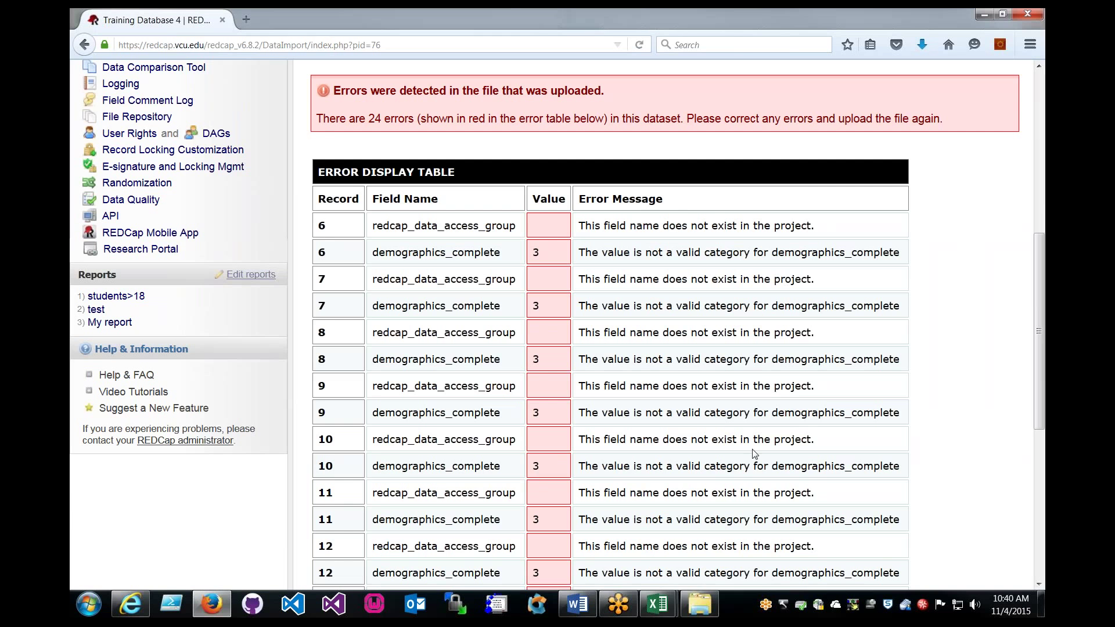
Delete the empty redcap_data_access_group column B from the import template.
mouse_move(658, 604)
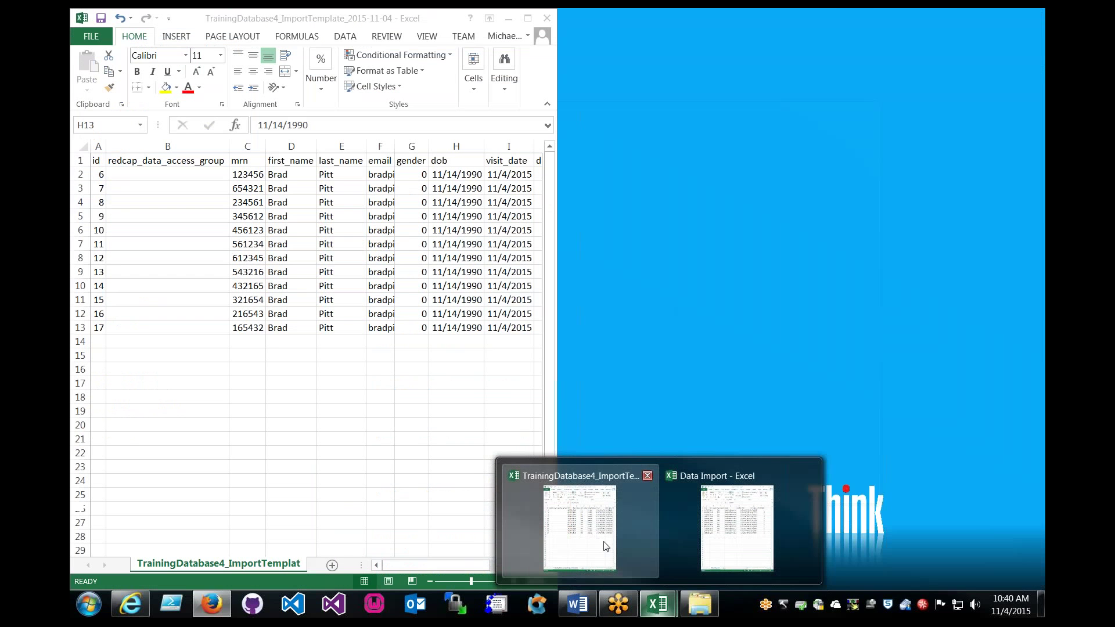
left_click(600, 537)
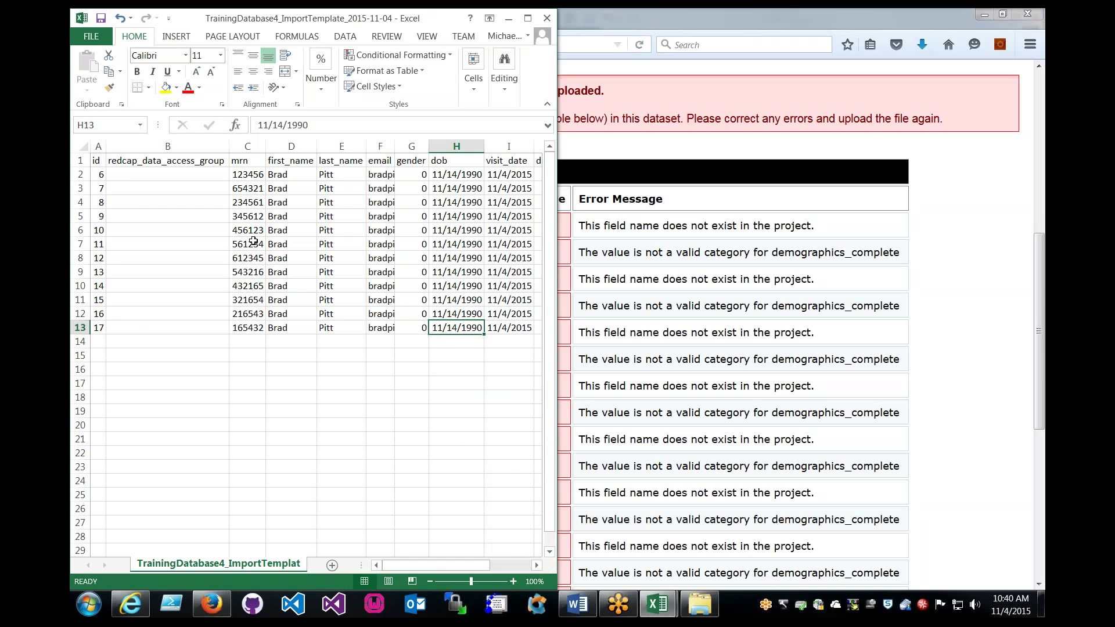
left_click(207, 200)
left_click(199, 146)
right_click(203, 149)
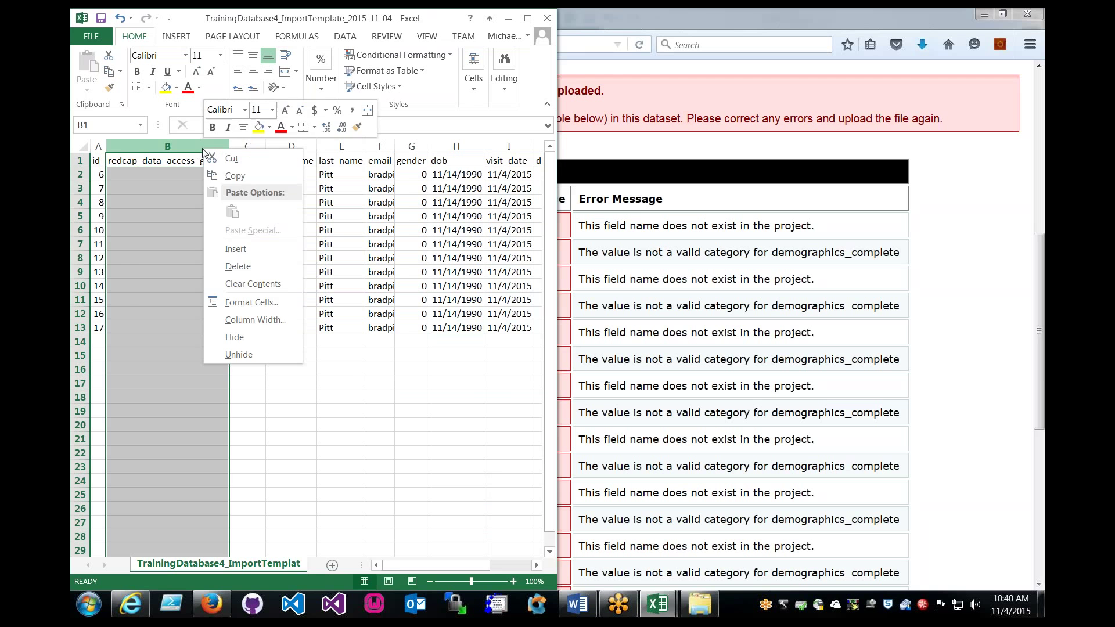
left_click(256, 267)
left_click(258, 343)
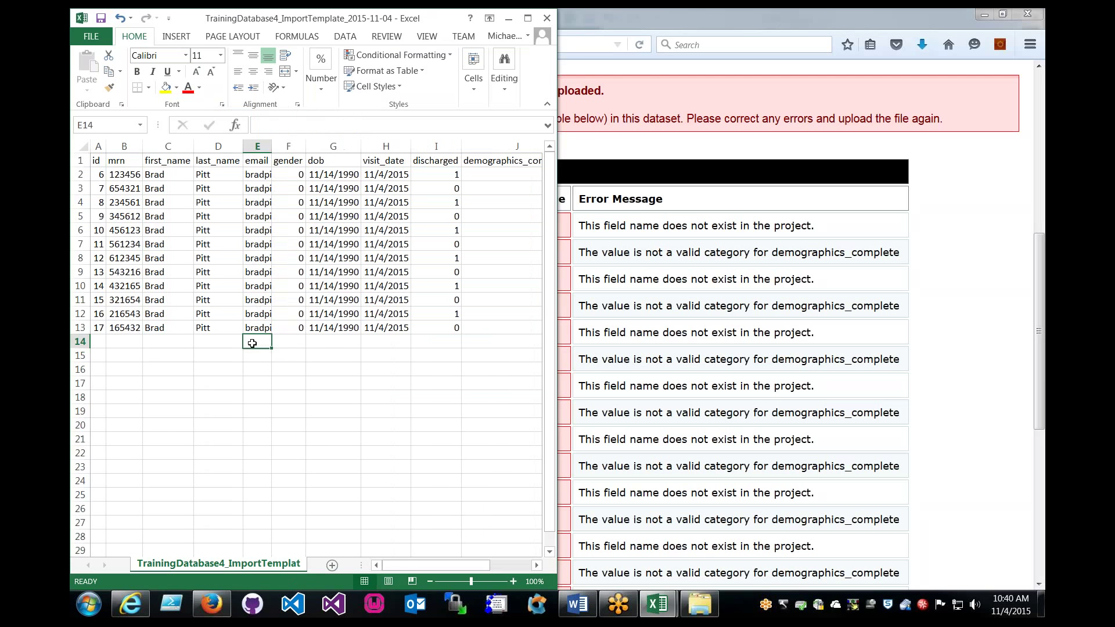
Recheck record 6's invalid demographics_complete value 3 in REDCap's error table.
left_click(736, 306)
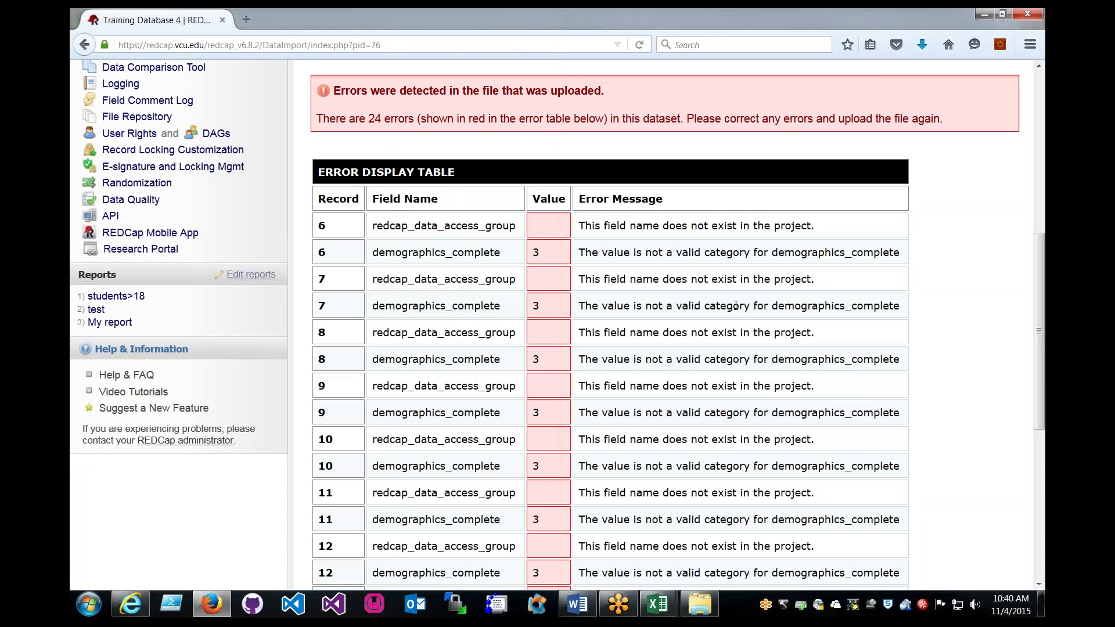
double_click(536, 252)
left_click(428, 531)
left_click(203, 606)
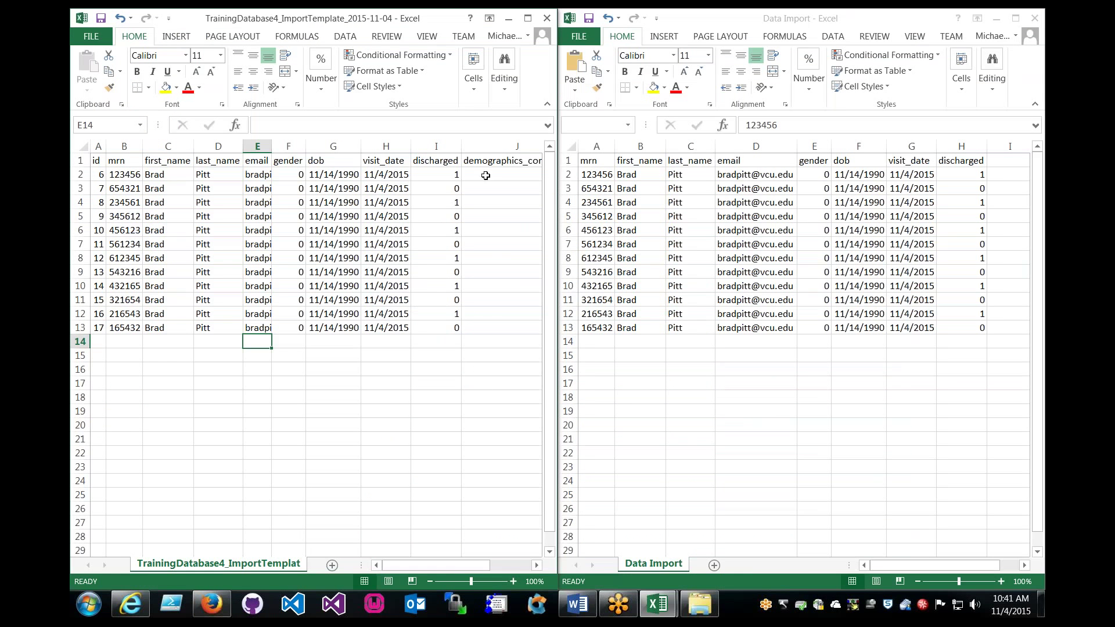
Set demographics_complete J2:J13 to 2 and save the template in CSV format.
left_click(537, 565)
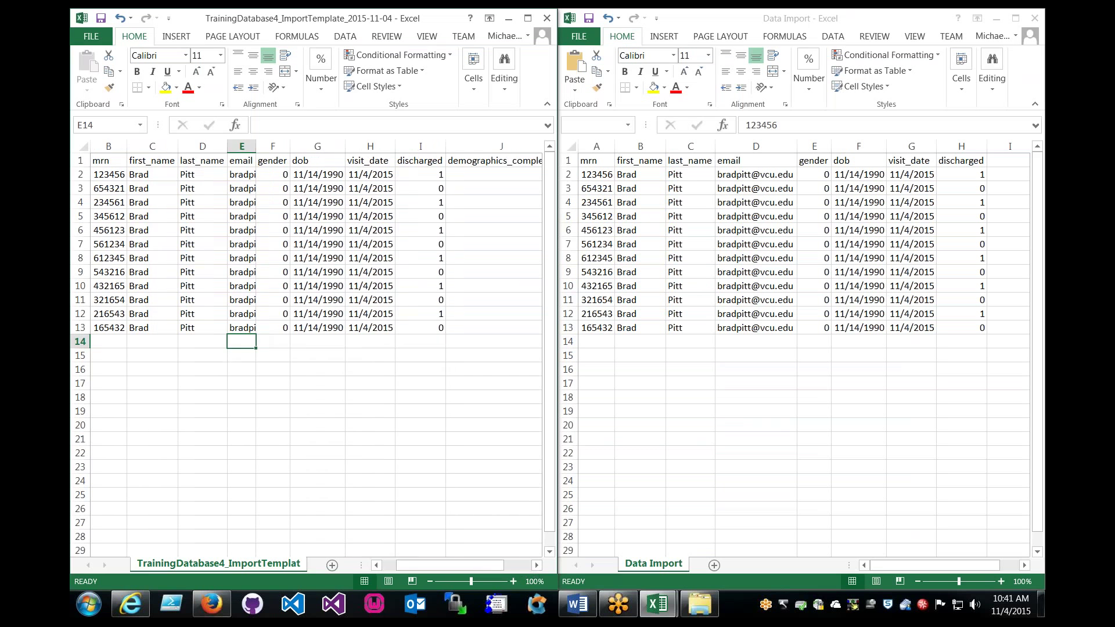
left_click(537, 565)
left_click(506, 178)
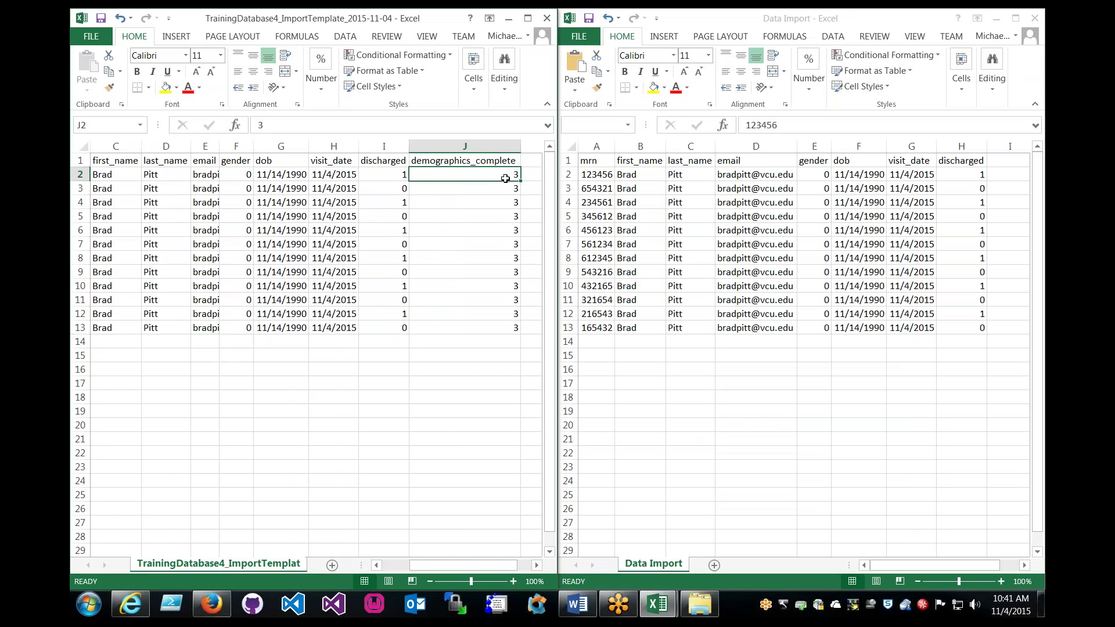
type("2")
key("ctrl+Return")
key("ctrl+c")
left_click_drag(465, 188, 477, 328)
key("ctrl+v")
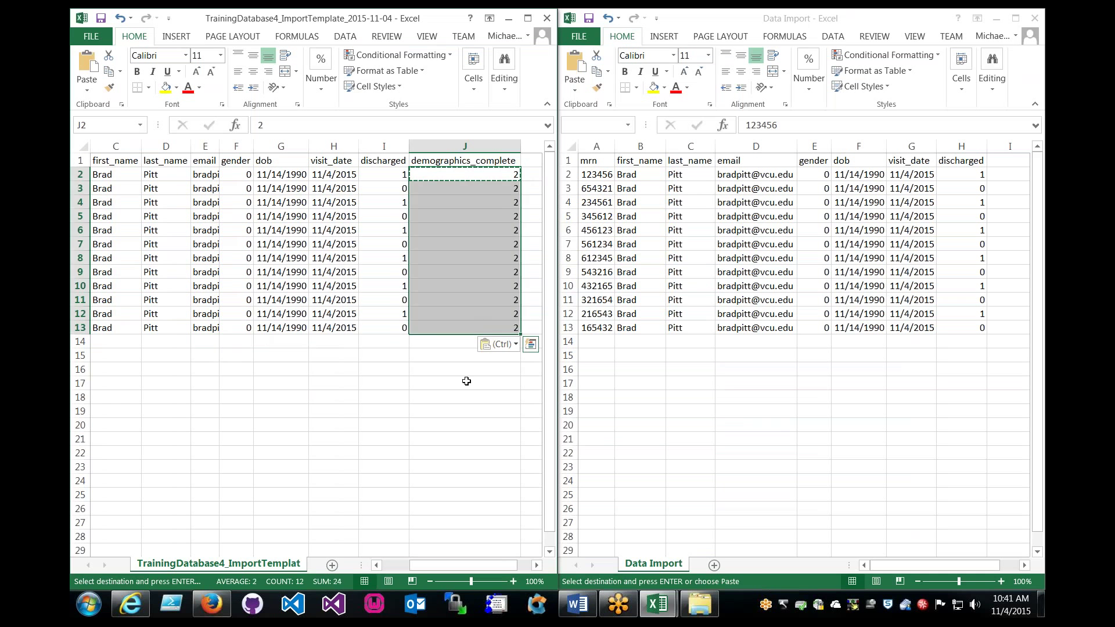
left_click(466, 397)
key("ctrl+s")
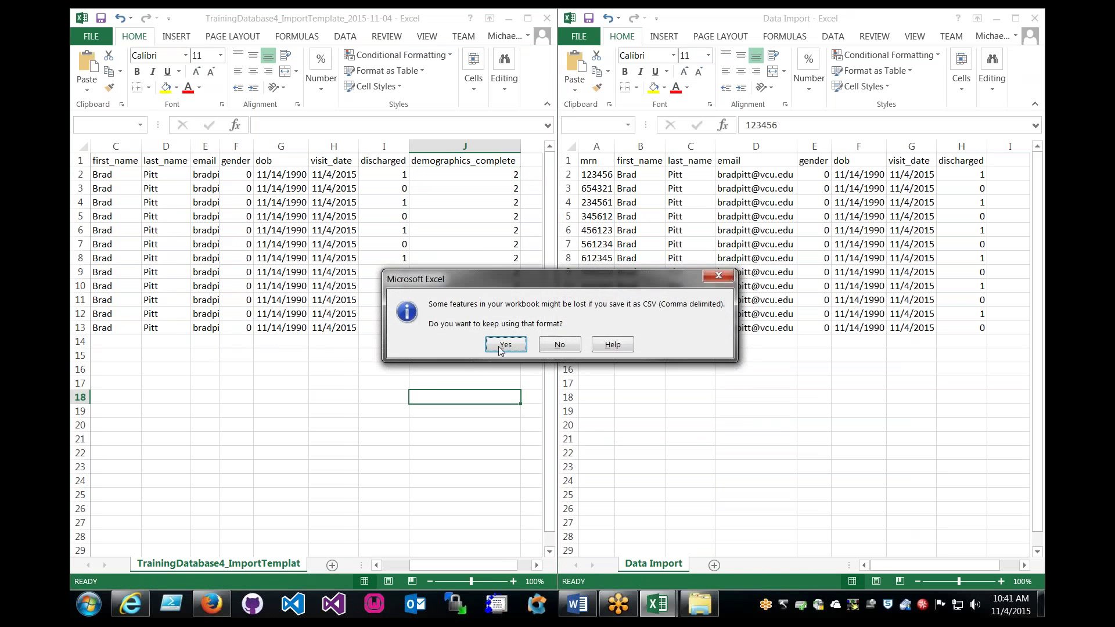
left_click(504, 347)
Upload the corrected ImportTemplate CSV to REDCap's Data Import Tool.
left_click(211, 604)
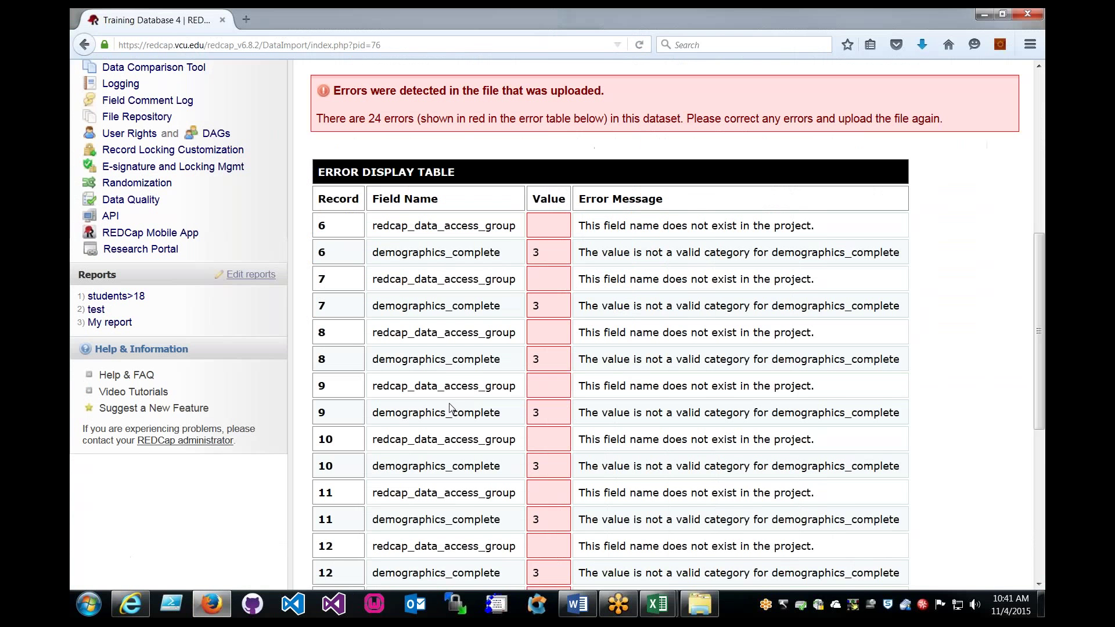
scroll(489, 317, "up", 10)
left_click(361, 376)
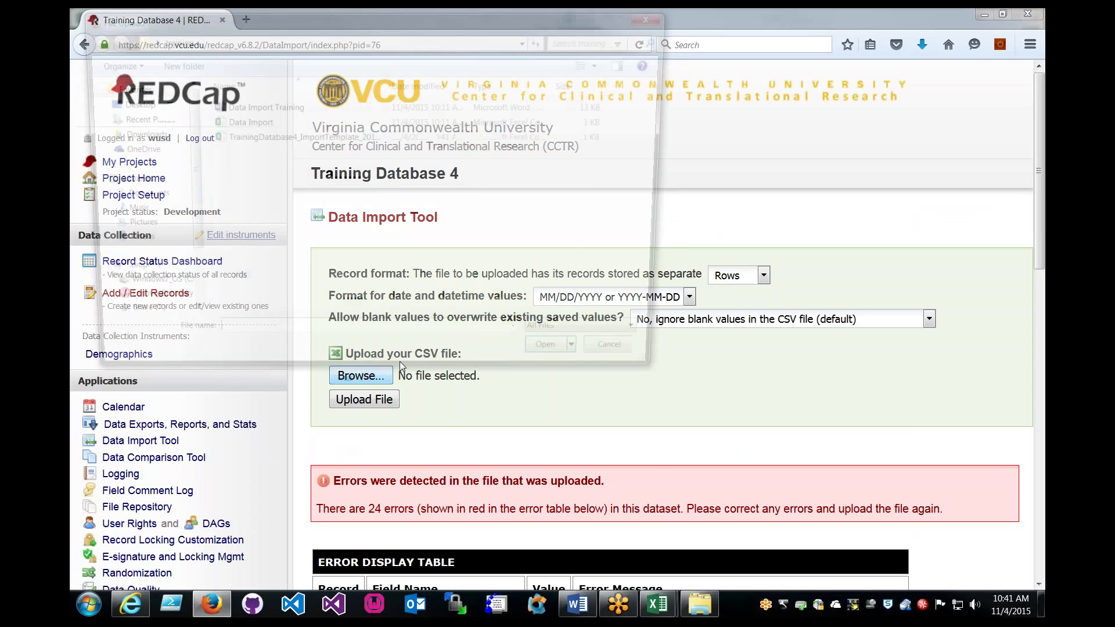
left_click(280, 139)
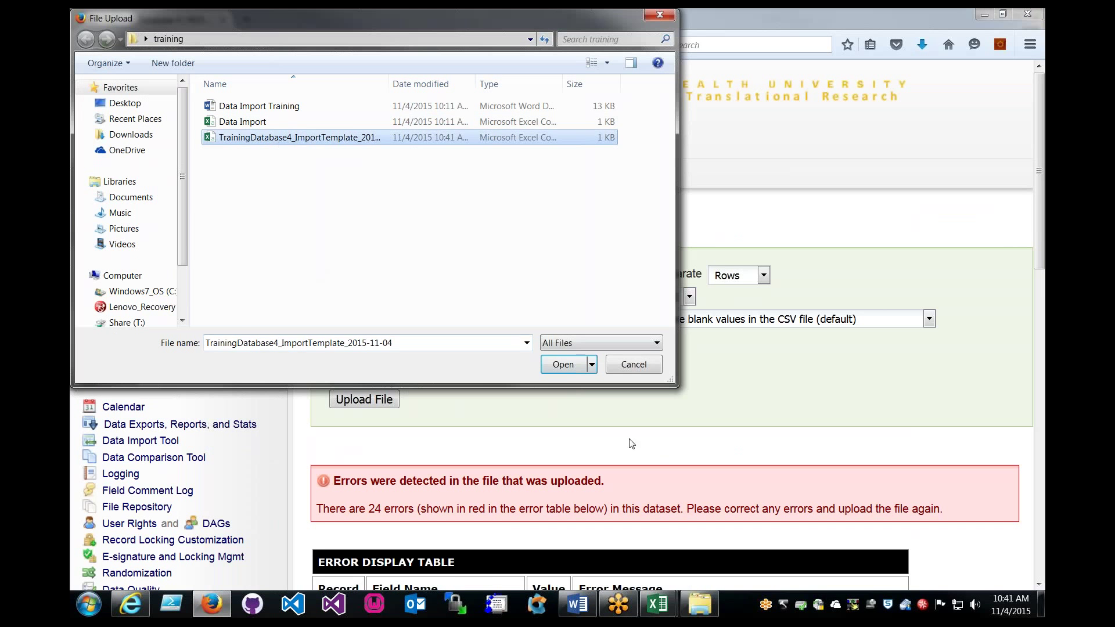
left_click(563, 364)
left_click(364, 399)
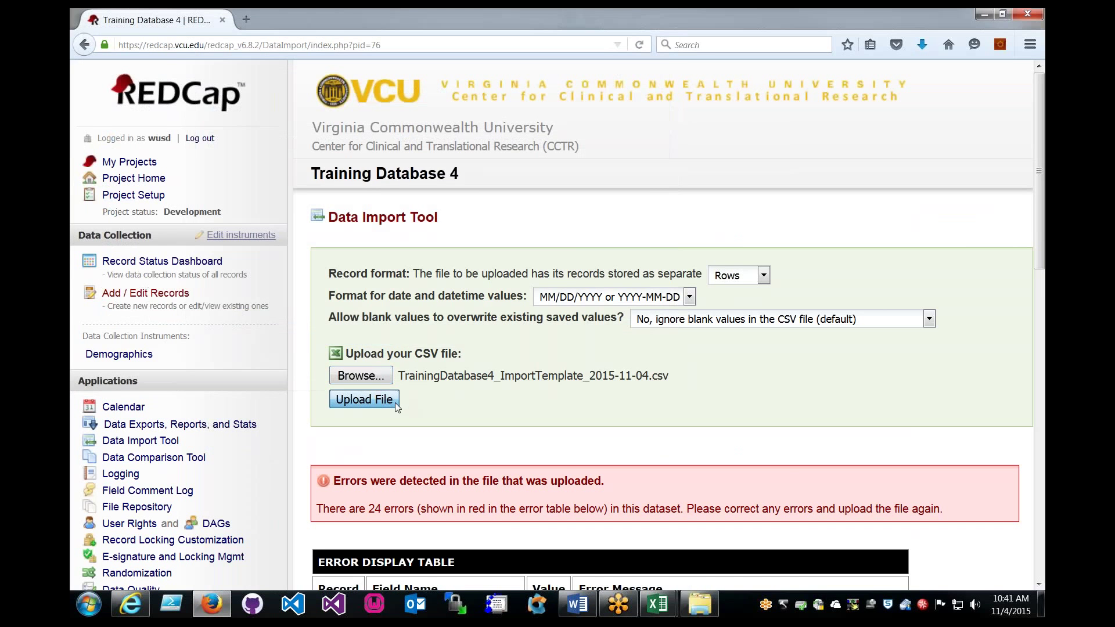
Review the Data Display Table, noting record 6 as new and the 'Black text = New Data' key.
scroll(610, 394, "down", 8)
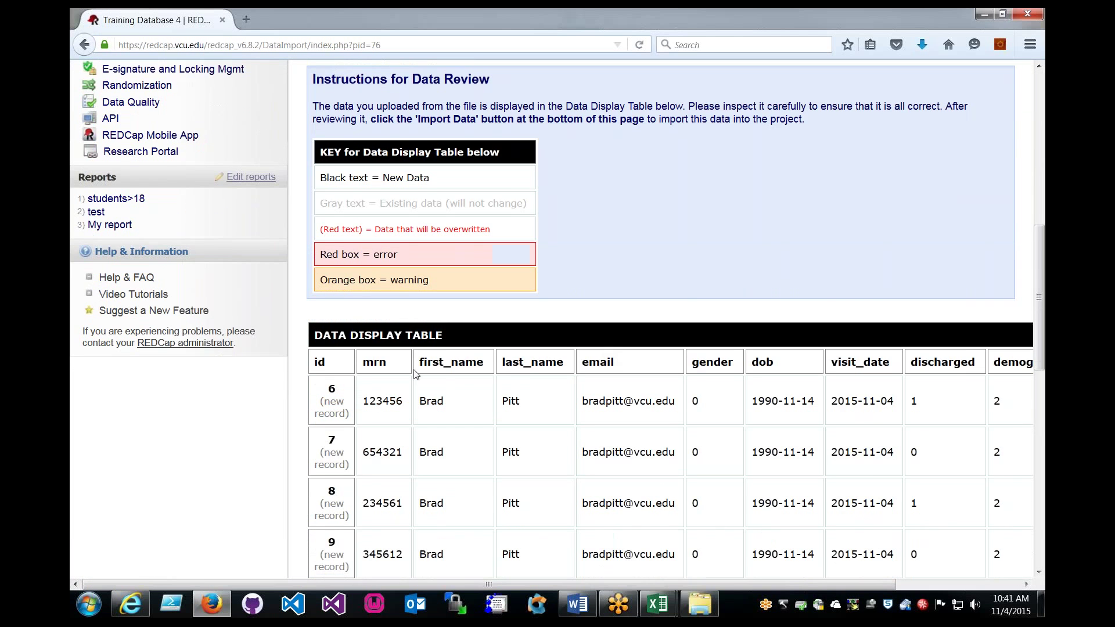
scroll(446, 380, "down", 3)
scroll(464, 277, "up", 2)
scroll(464, 278, "down", 3)
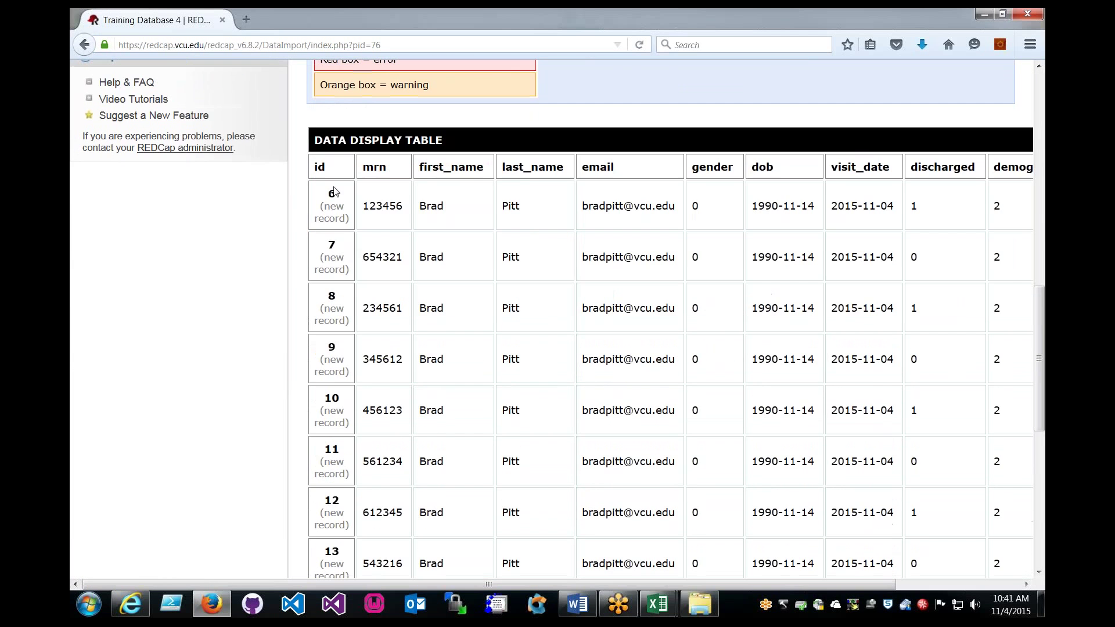
left_click_drag(321, 195, 356, 226)
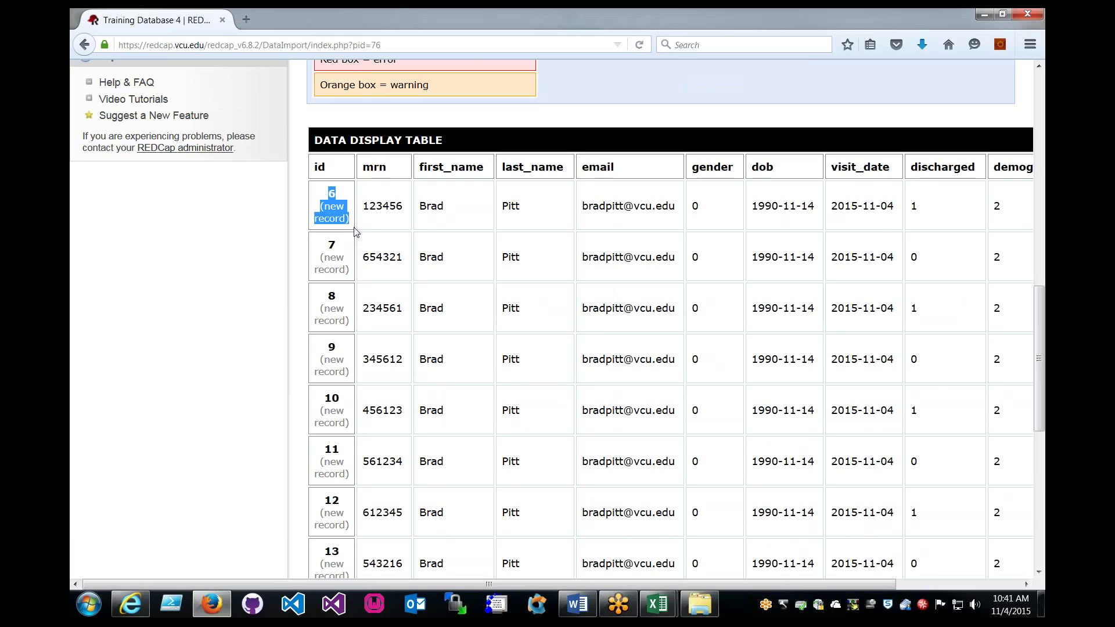
left_click(356, 225)
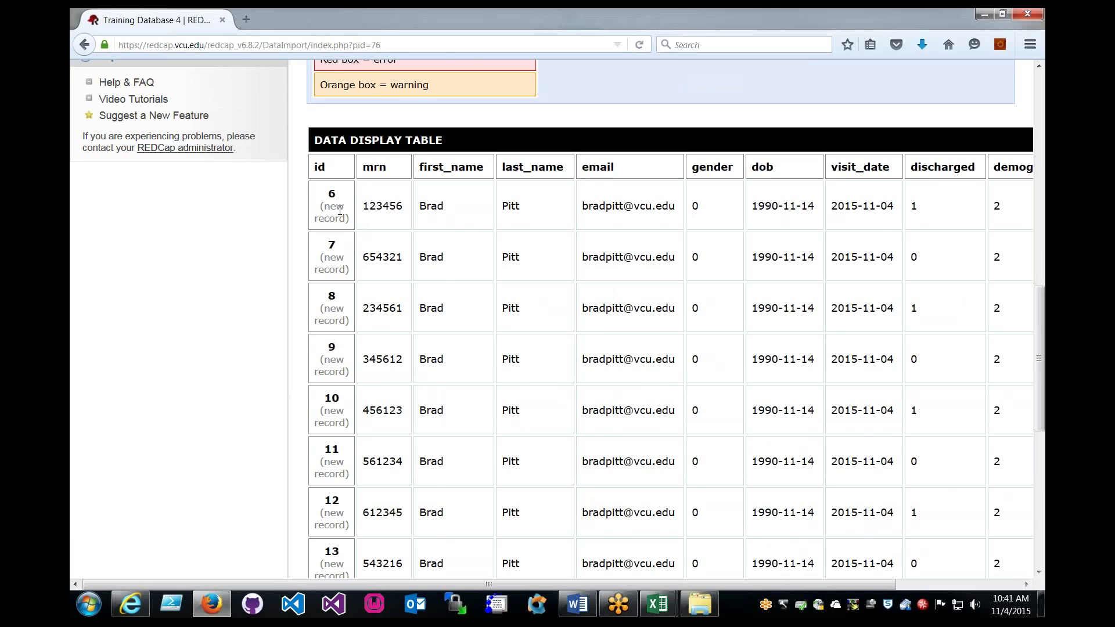
scroll(478, 210, "up", 3)
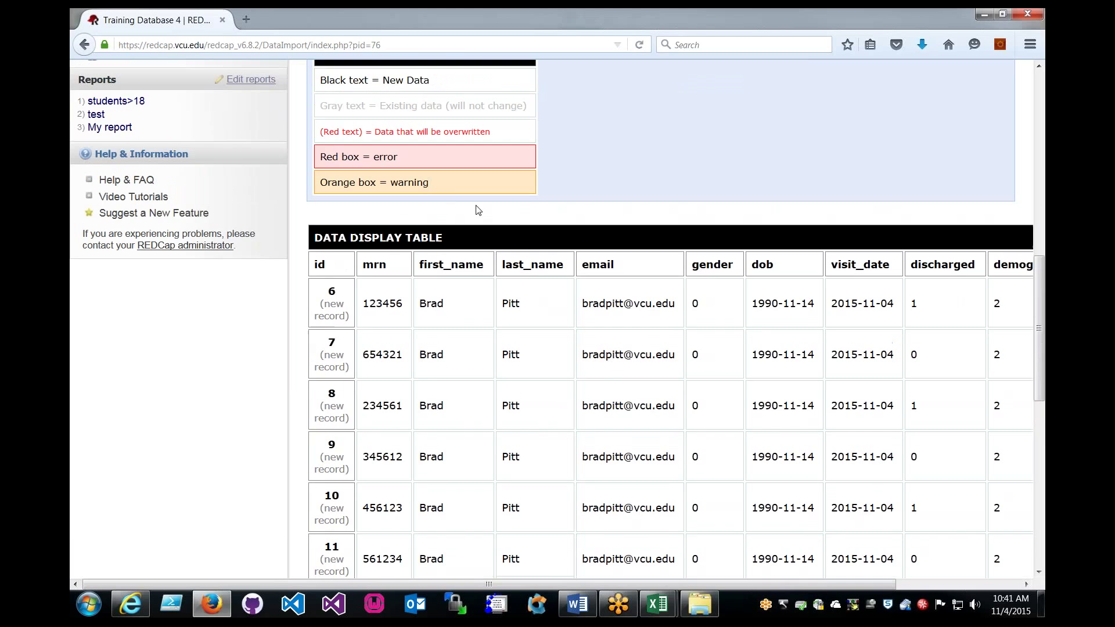
left_click_drag(324, 80, 373, 80)
left_click(427, 232)
Scroll through the preview rows for records 6–17, checking the red error key.
scroll(441, 329, "down", 3)
scroll(439, 348, "up", 5)
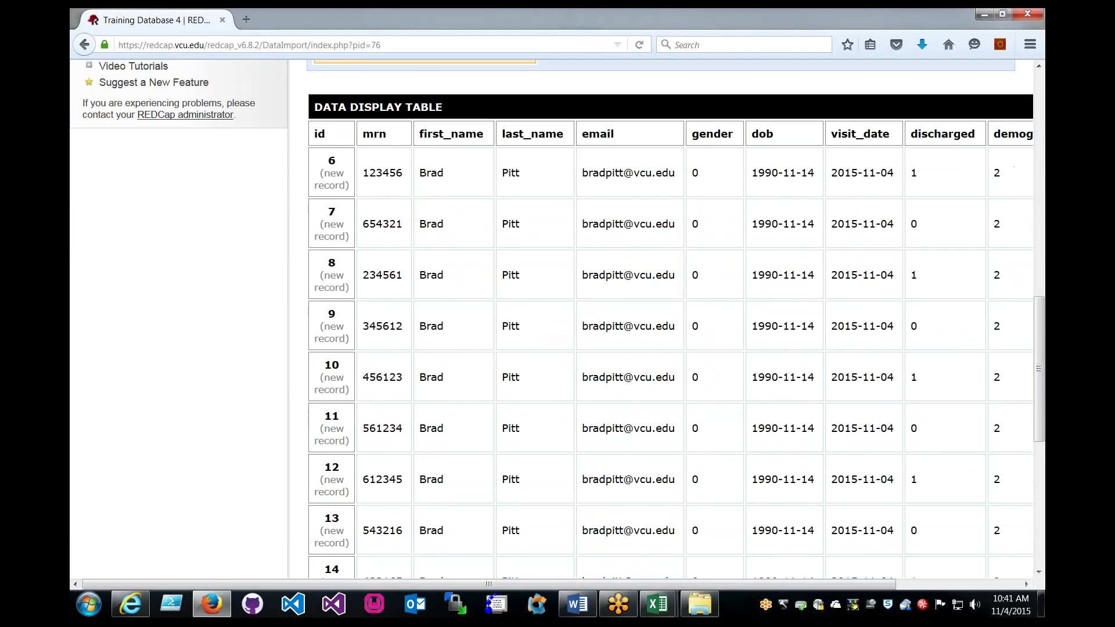
scroll(432, 395, "down", 2)
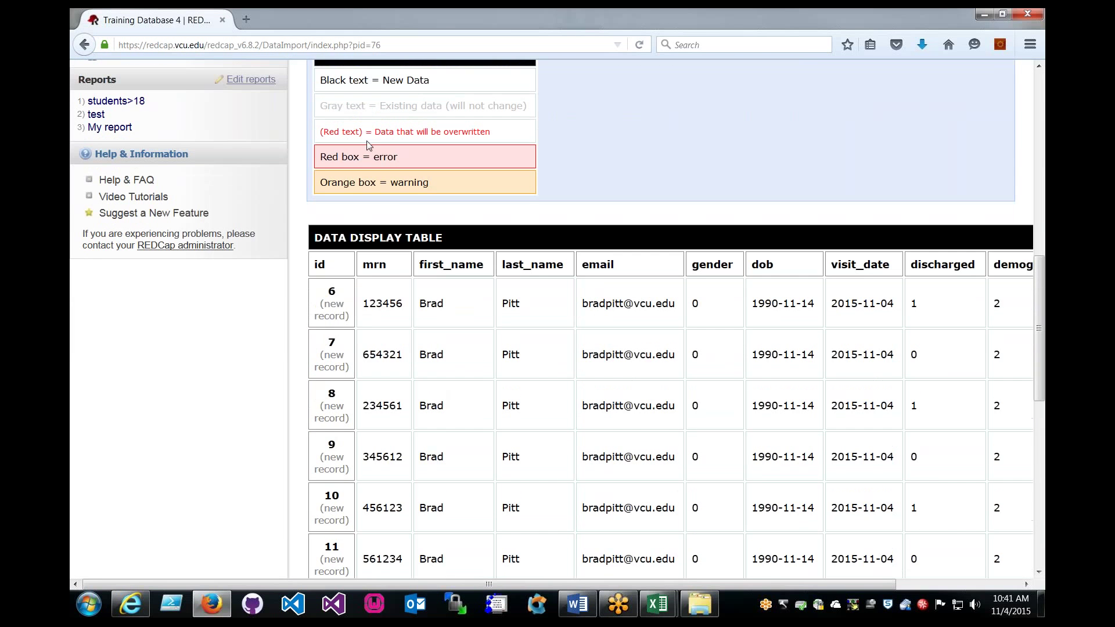
double_click(329, 157)
left_click(548, 276)
scroll(728, 338, "down", 9)
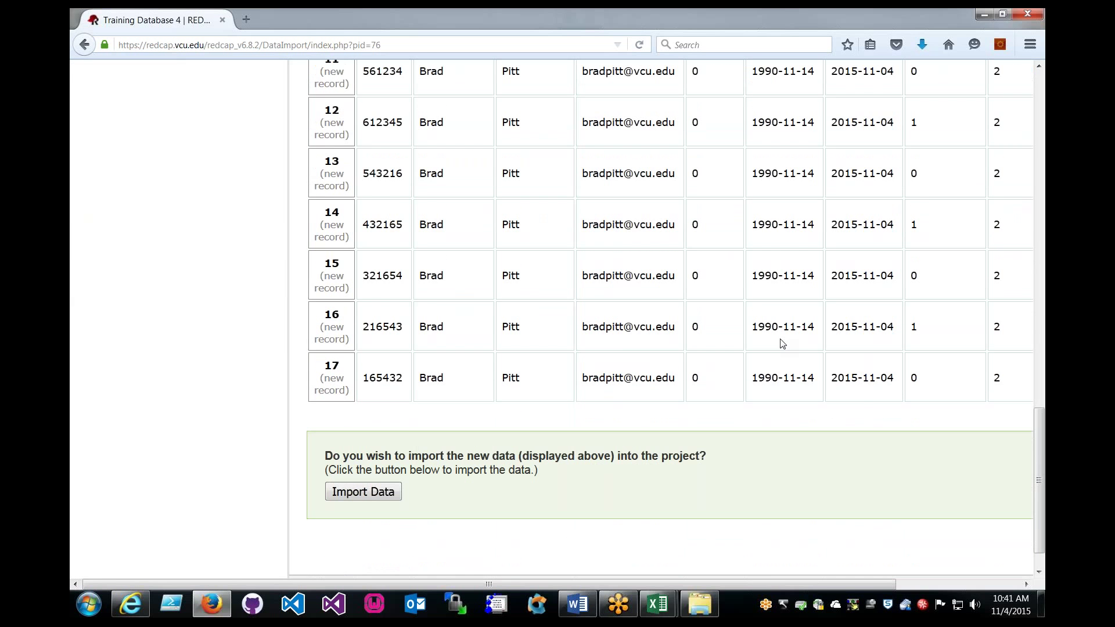
scroll(437, 451, "up", 4)
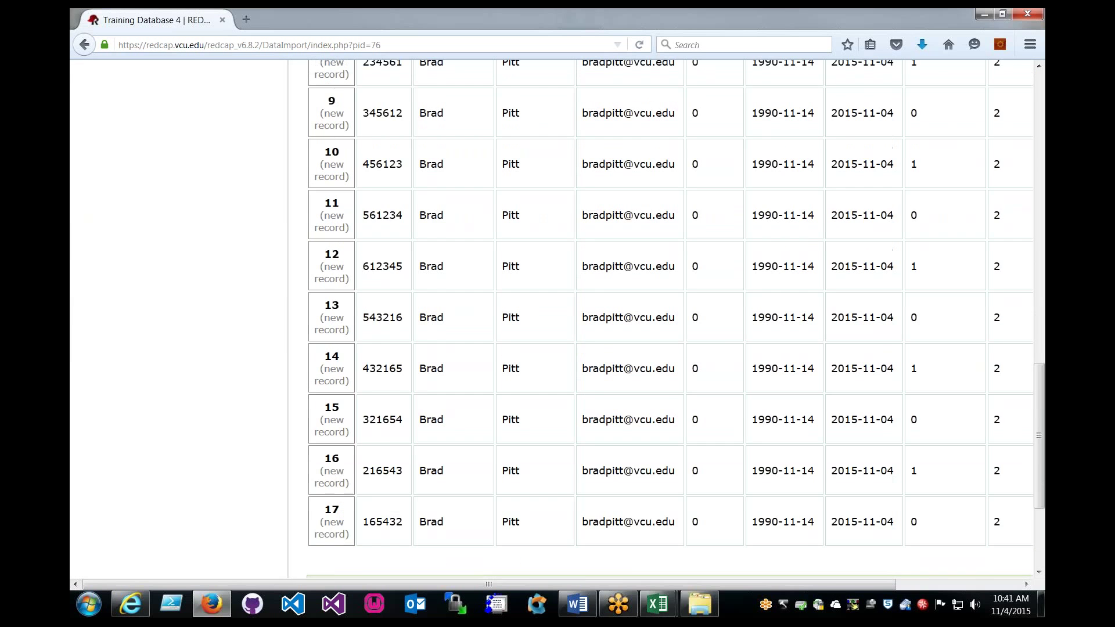
scroll(657, 464, "down", 4)
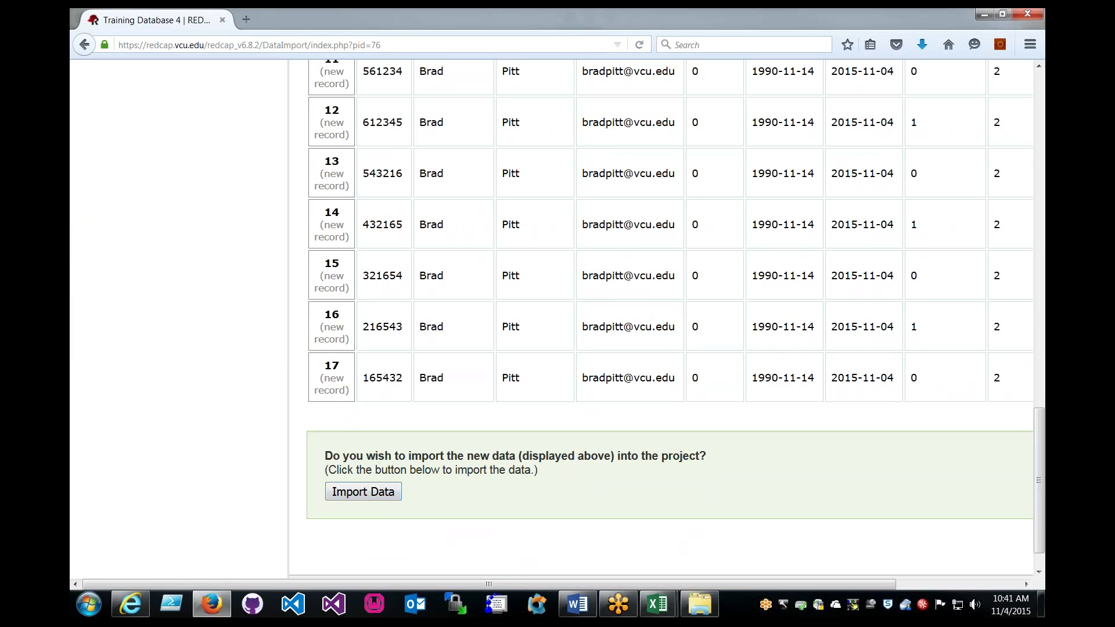
Import the reviewed records, then open record 6 from the Complete Records list.
left_click(381, 492)
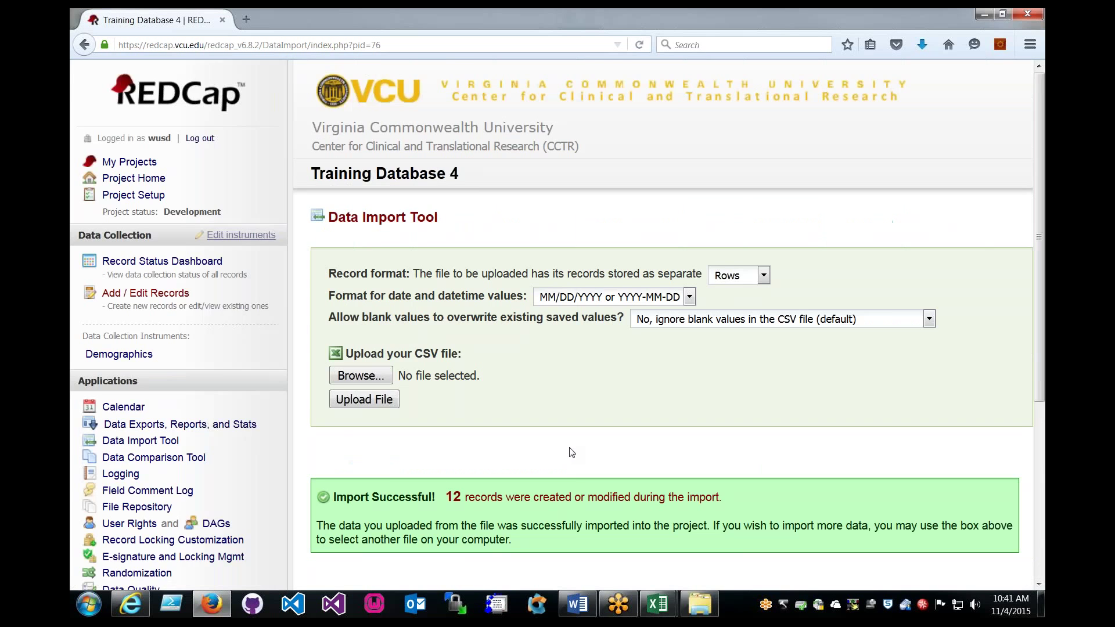
scroll(572, 453, "down", 4)
scroll(572, 452, "up", 2)
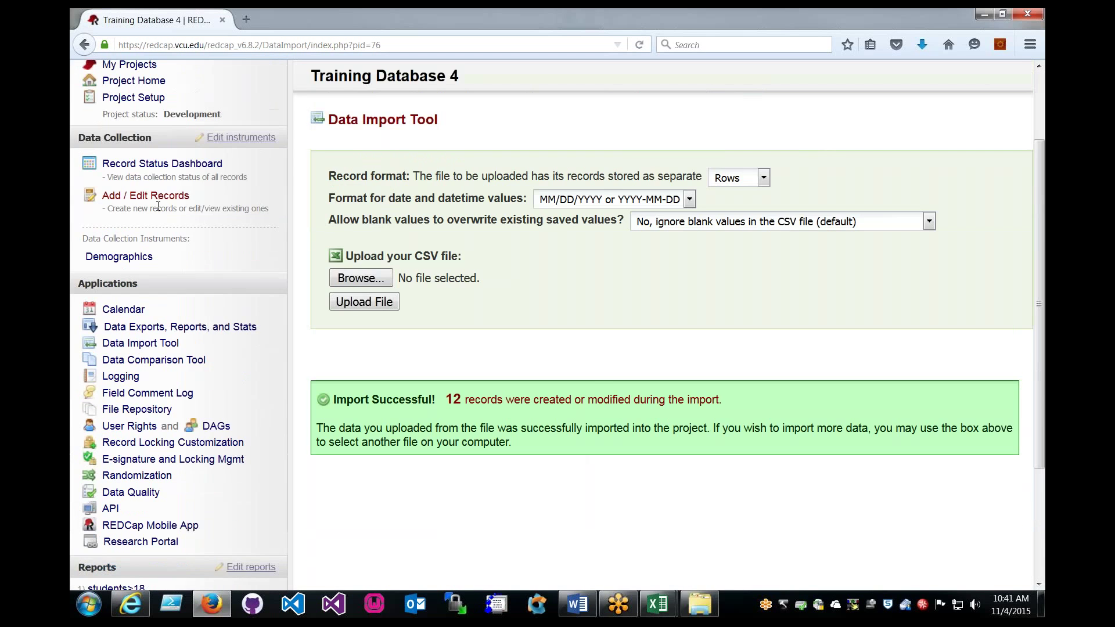
left_click(146, 195)
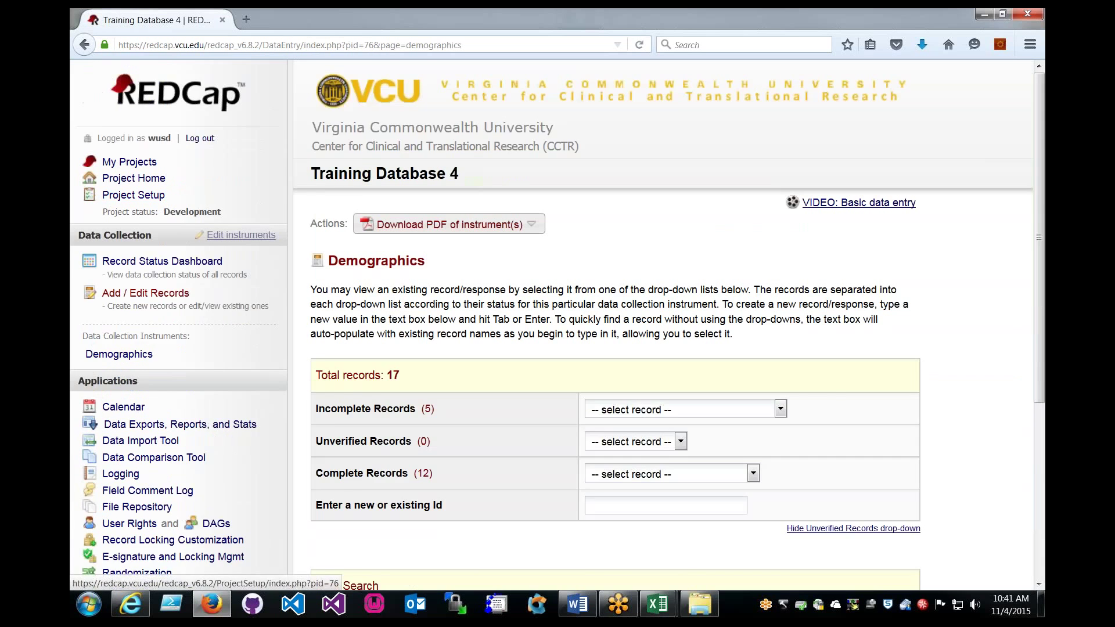
scroll(675, 313, "down", 3)
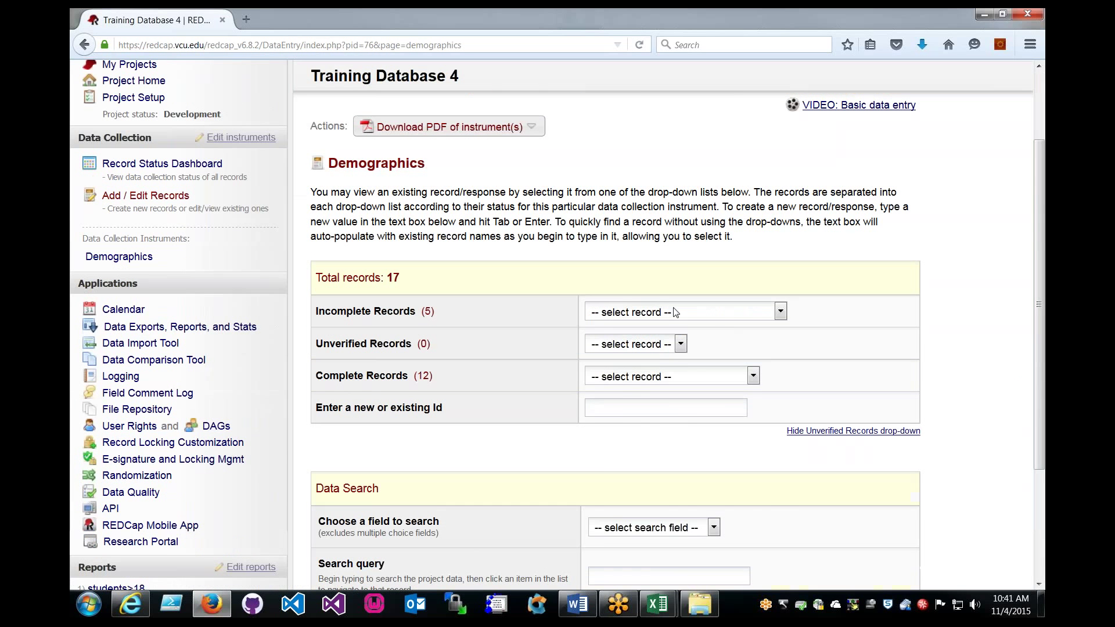
left_click(642, 376)
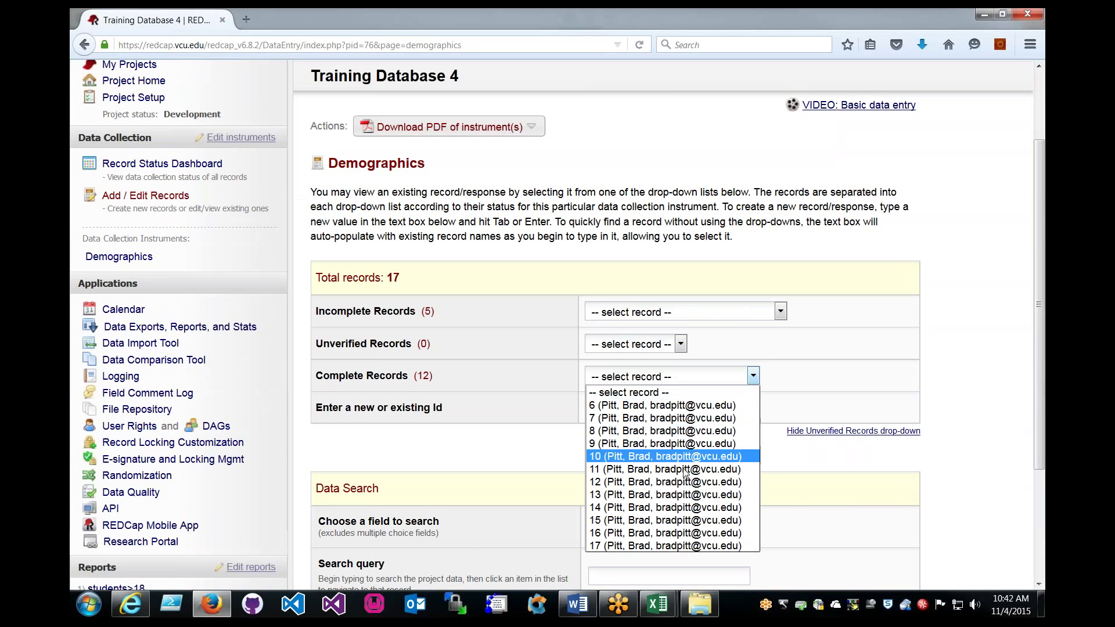
left_click(658, 407)
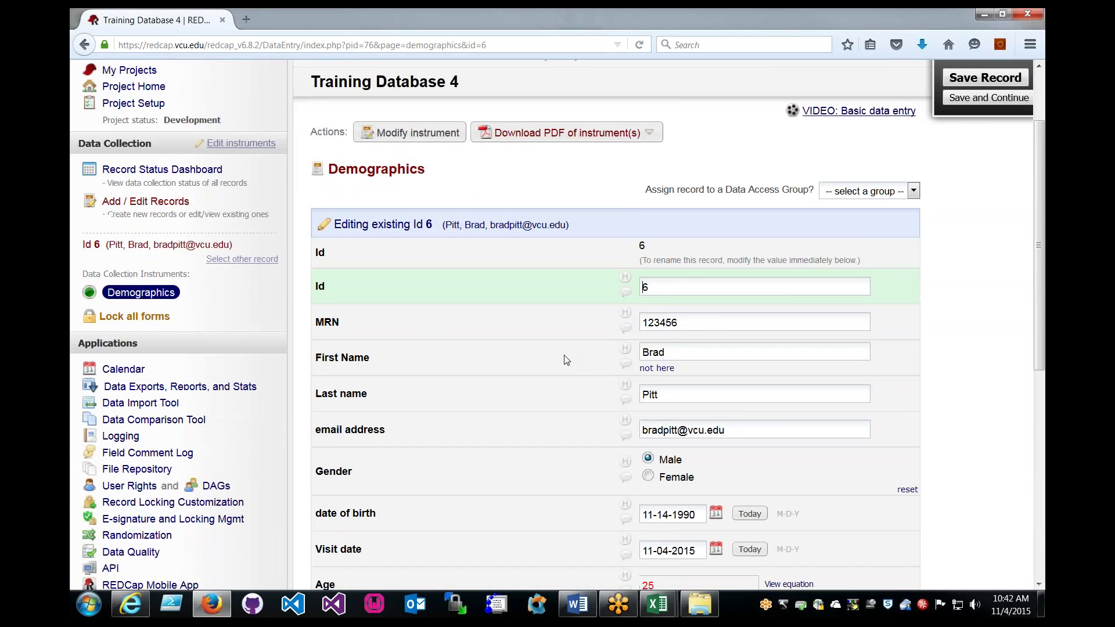
Compare record 6's MRN 123456 with cell A2 of the spreadsheet, then return to Add / Edit Records.
scroll(566, 360, "down", 2)
key("Tab")
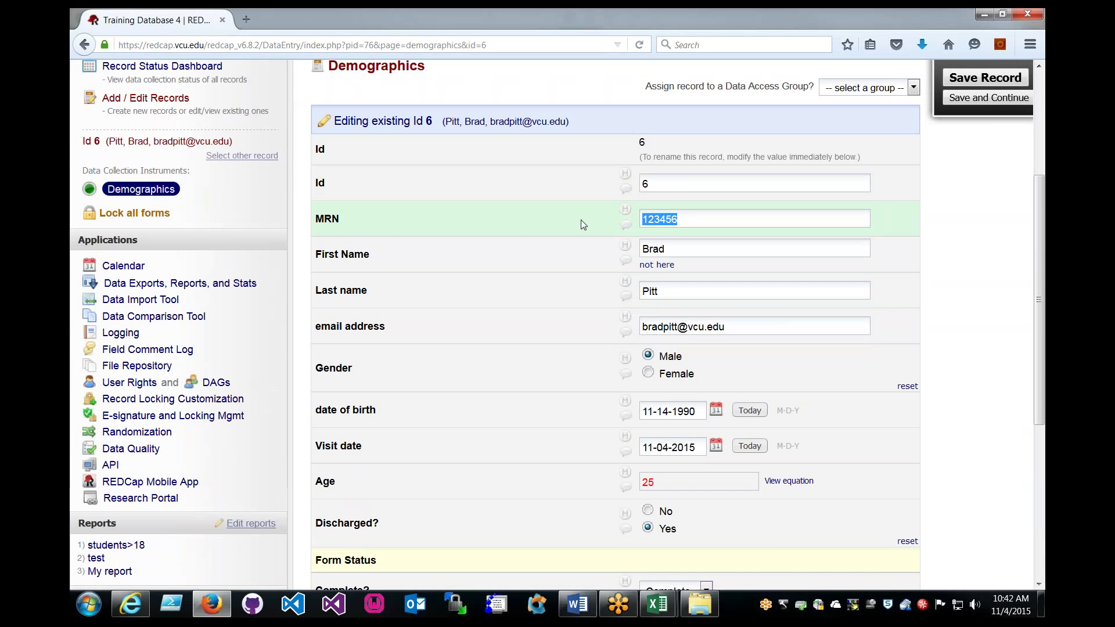
left_click(678, 219)
double_click(663, 220)
left_click(649, 244)
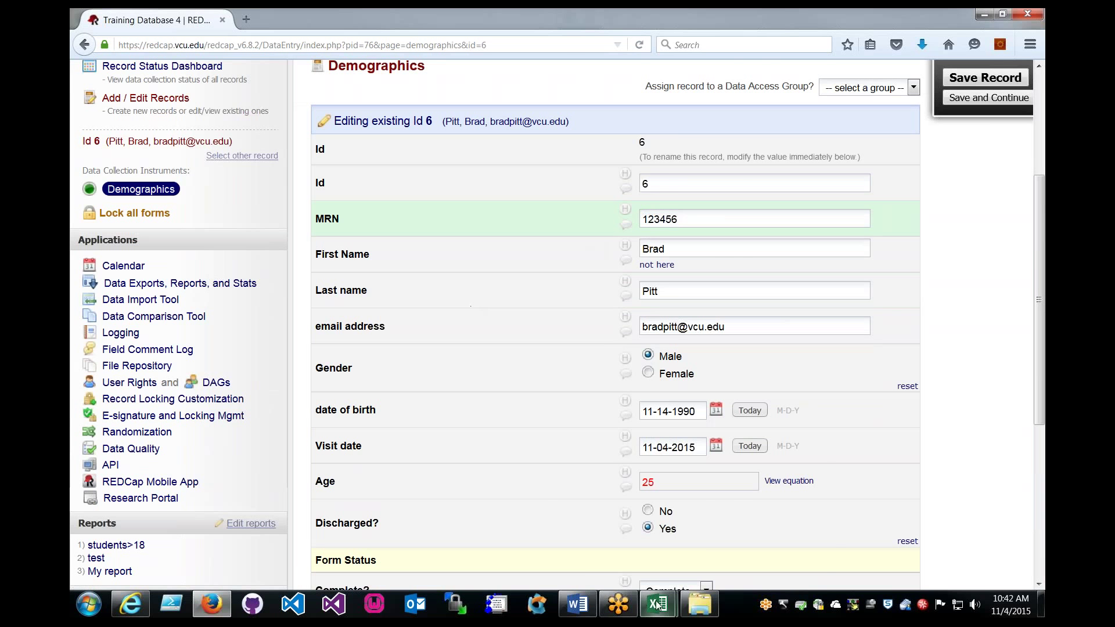
mouse_move(658, 604)
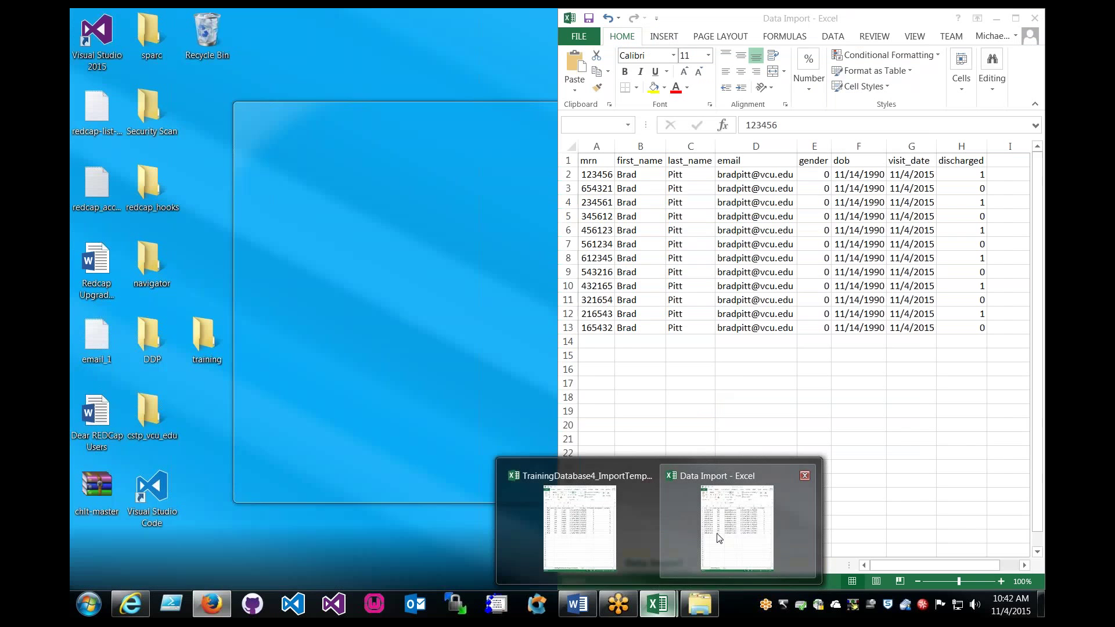
left_click(718, 538)
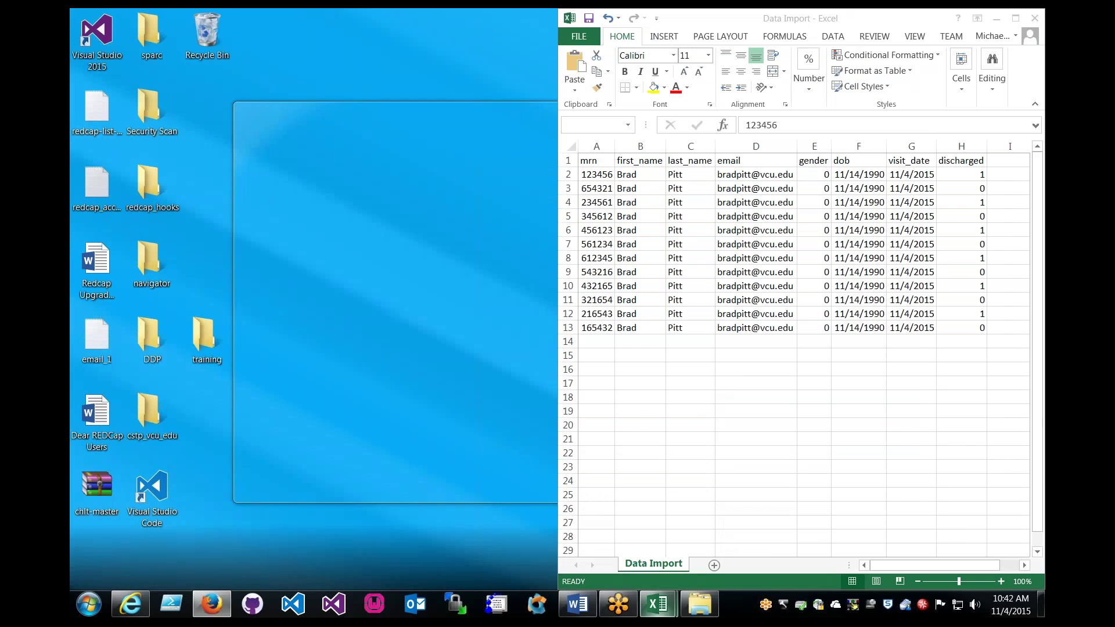
left_click(603, 175)
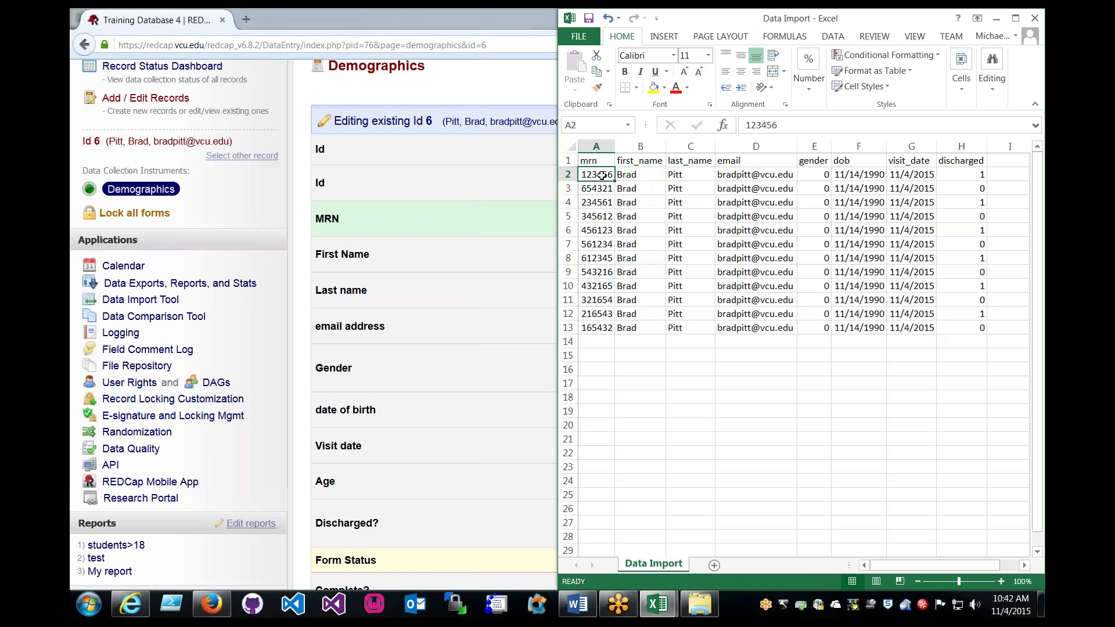
left_click(491, 337)
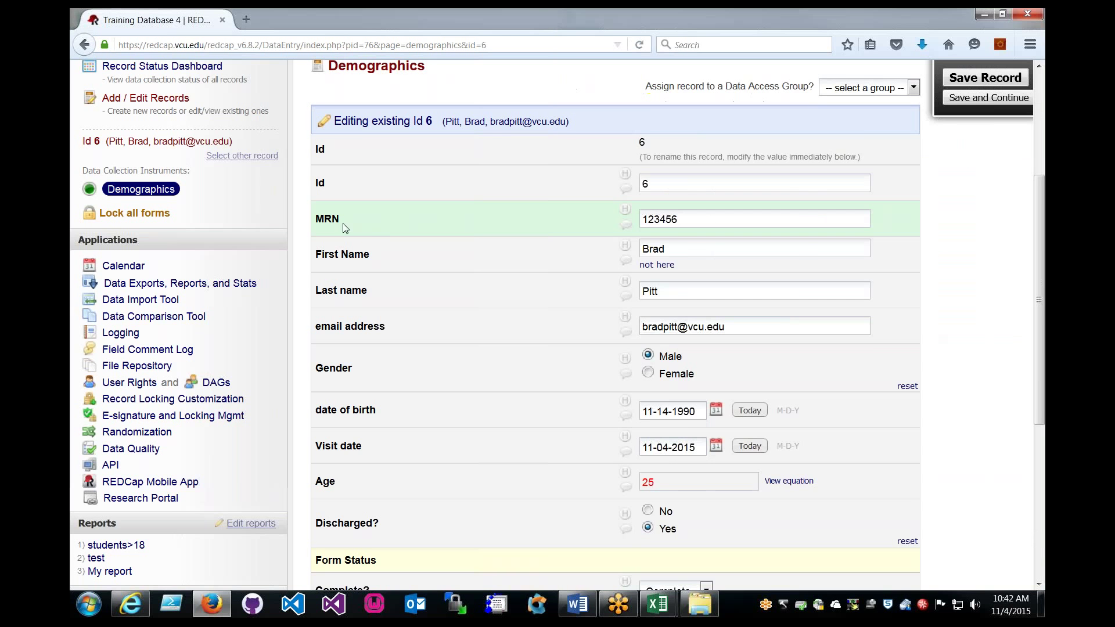
scroll(344, 228, "up", 3)
left_click(142, 198)
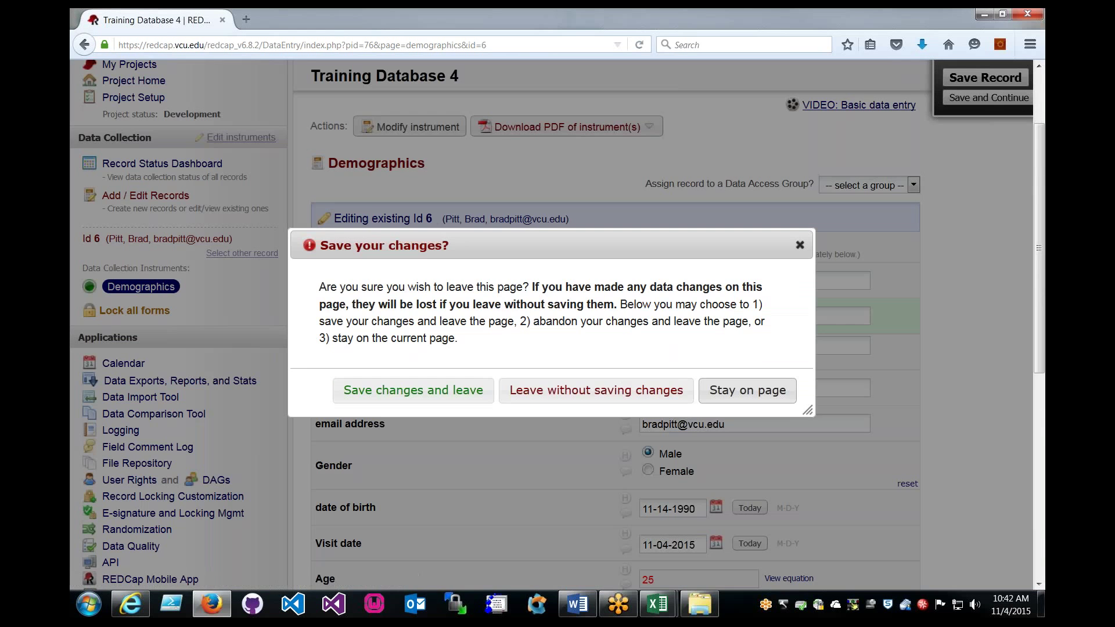
left_click(638, 394)
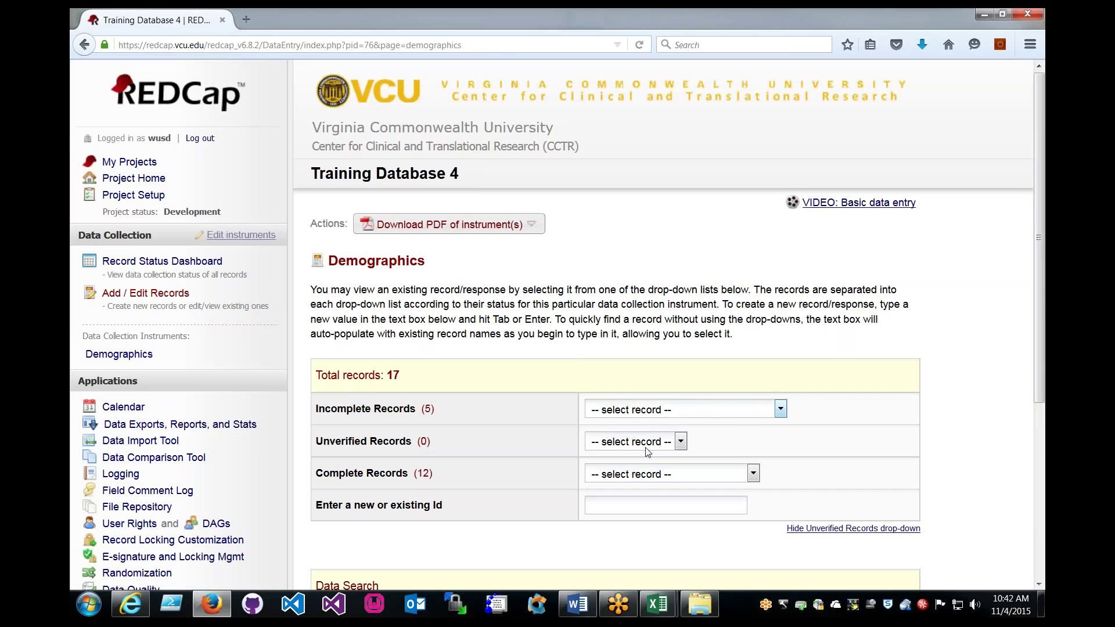
left_click(658, 474)
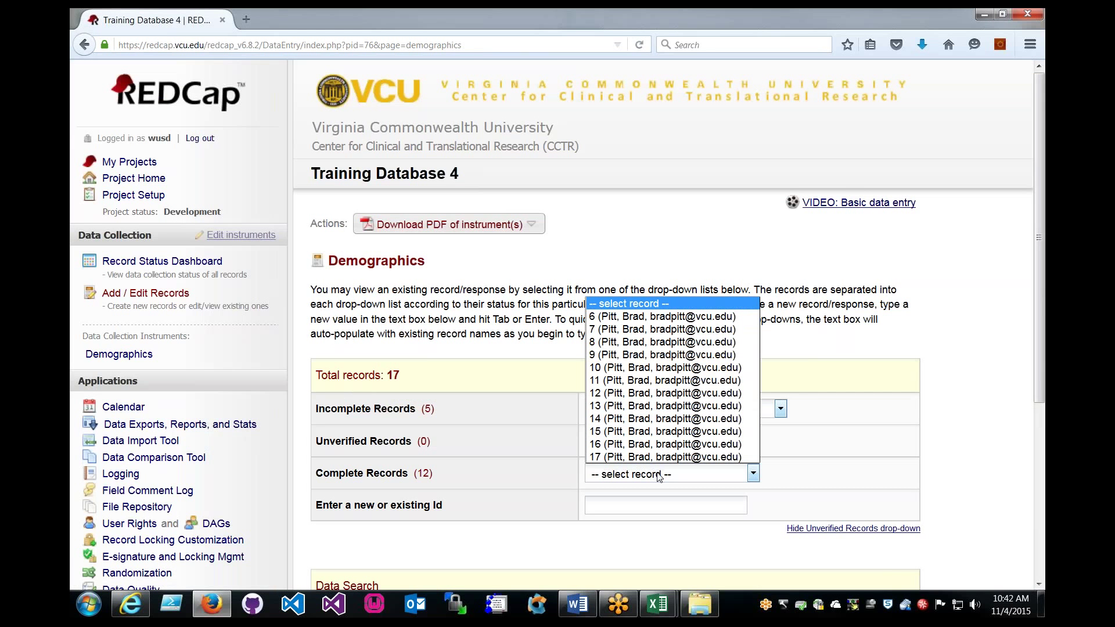
left_click(637, 329)
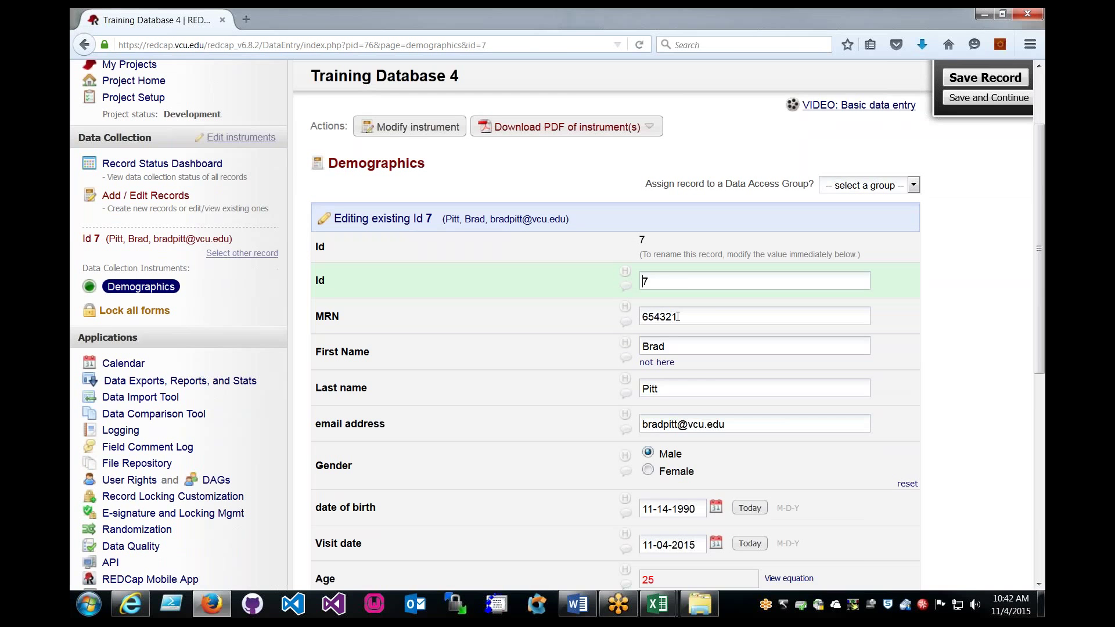
mouse_move(658, 604)
left_click(715, 500)
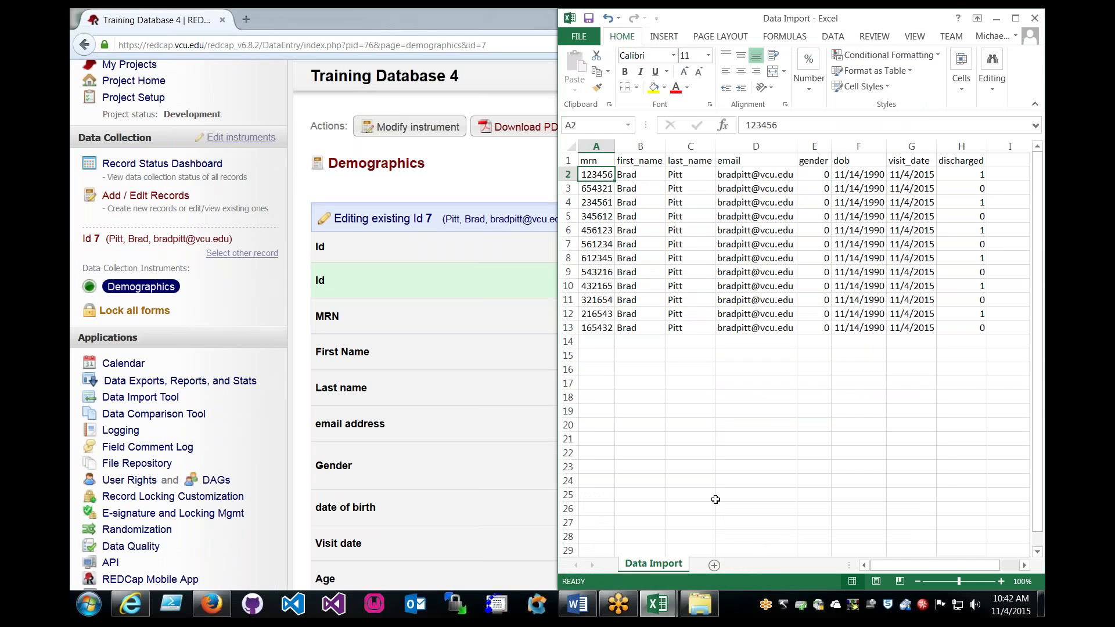
left_click(597, 188)
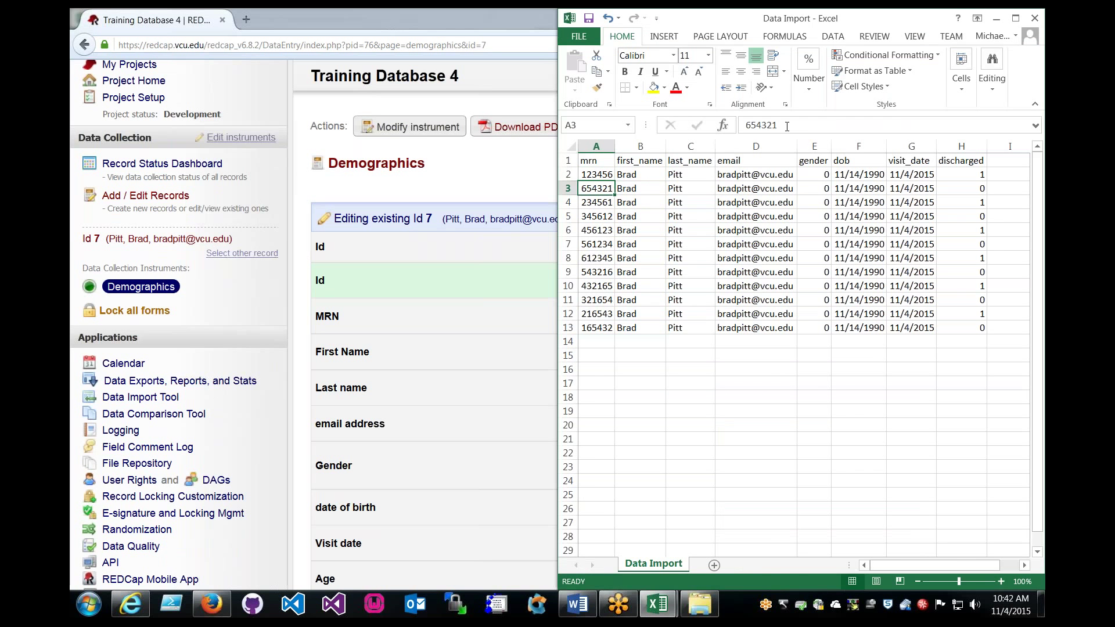
left_click_drag(777, 125, 749, 125)
left_click_drag(596, 202, 605, 328)
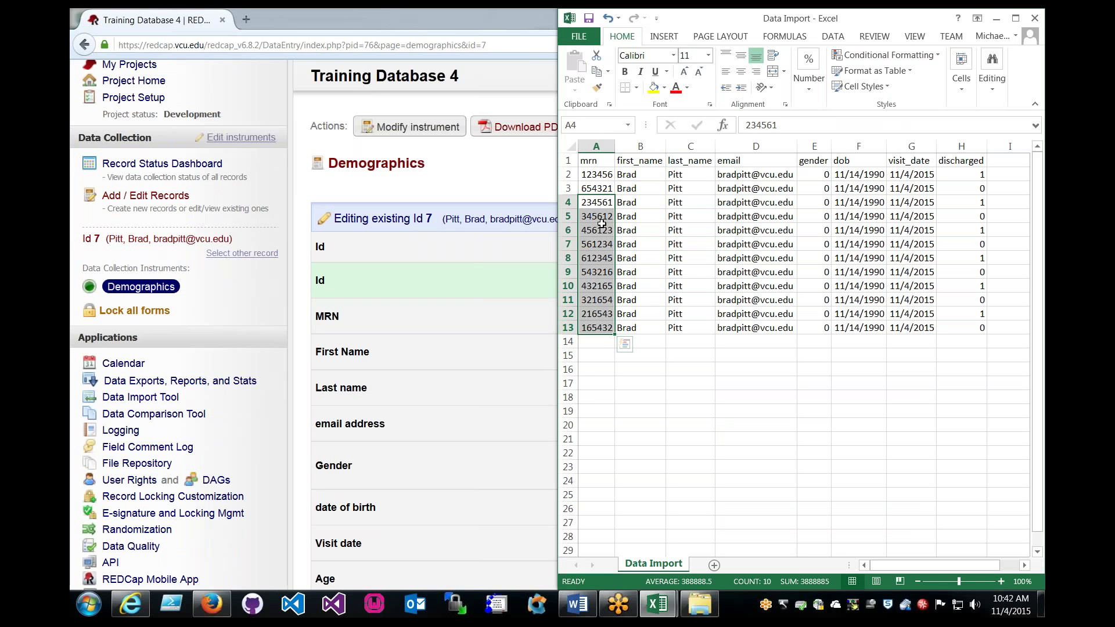
left_click(602, 344)
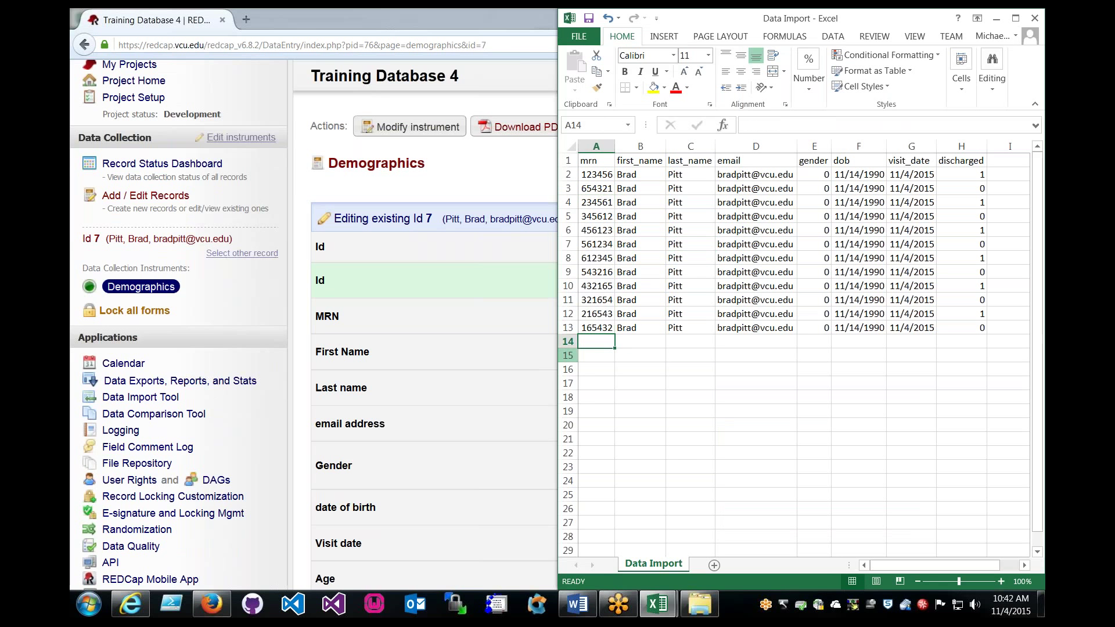
left_click(244, 280)
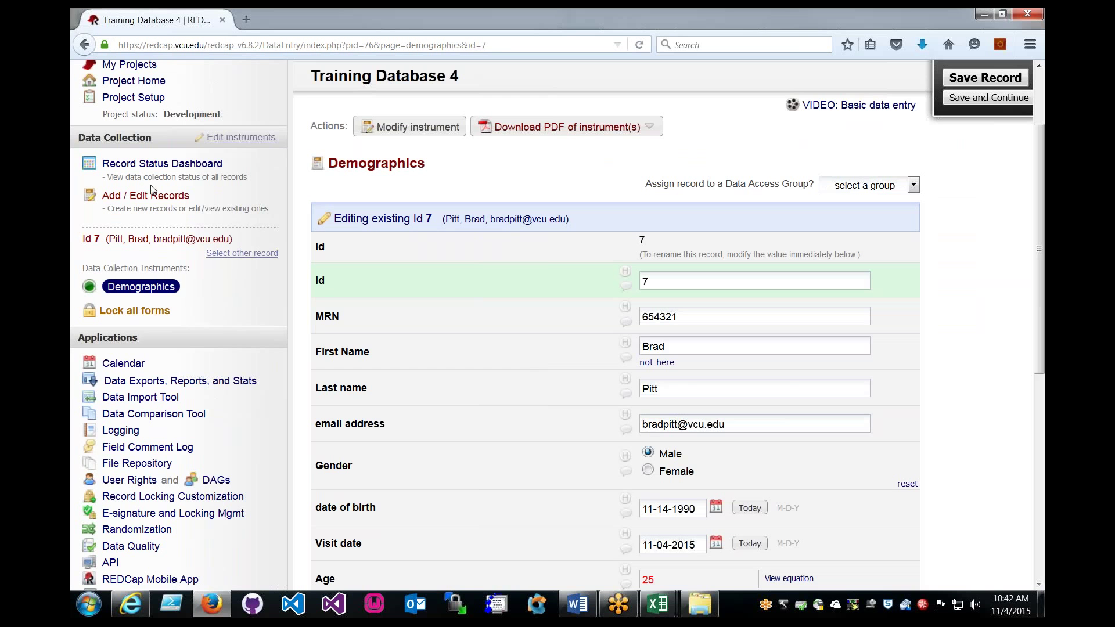
scroll(473, 317, "down", 3)
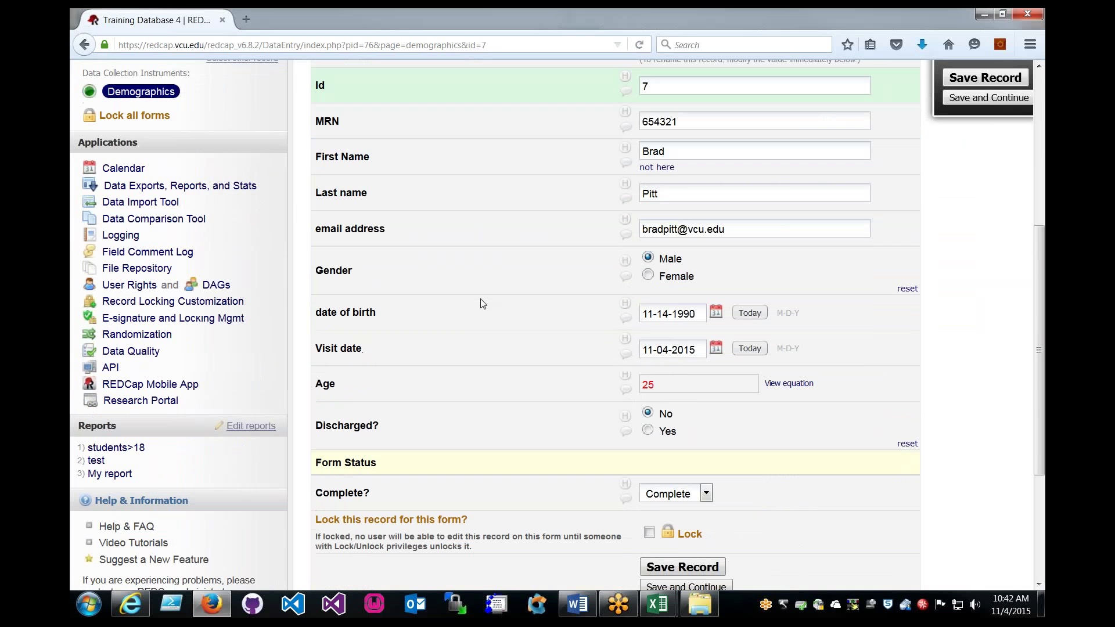
scroll(558, 331, "up", 3)
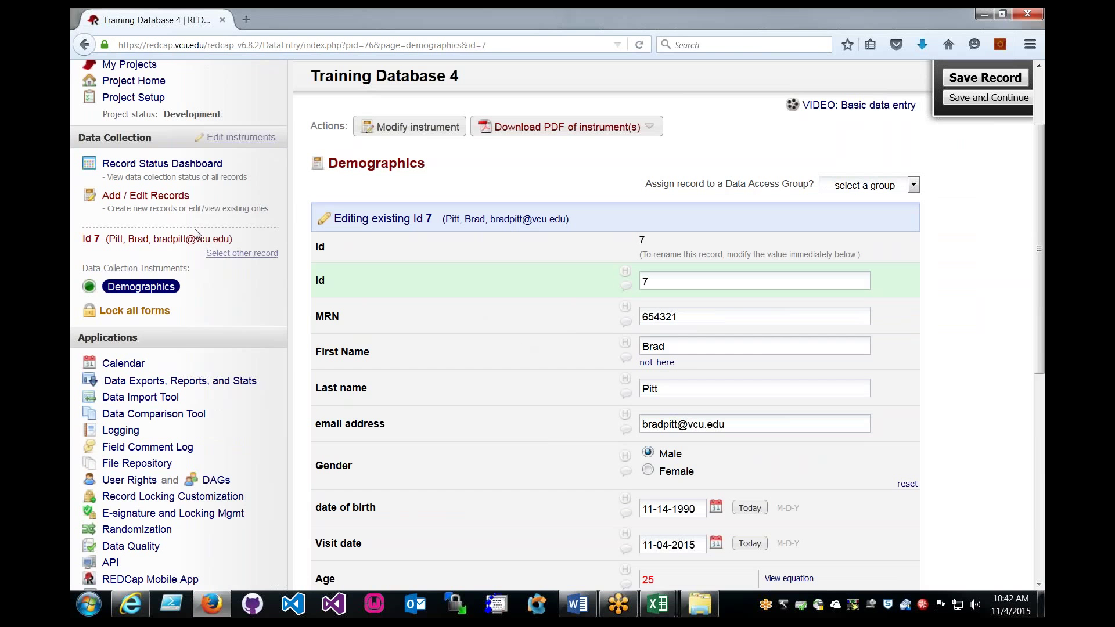
left_click(150, 197)
Leave record 6 unsaved and open incomplete record 1's Demographics form.
left_click(596, 393)
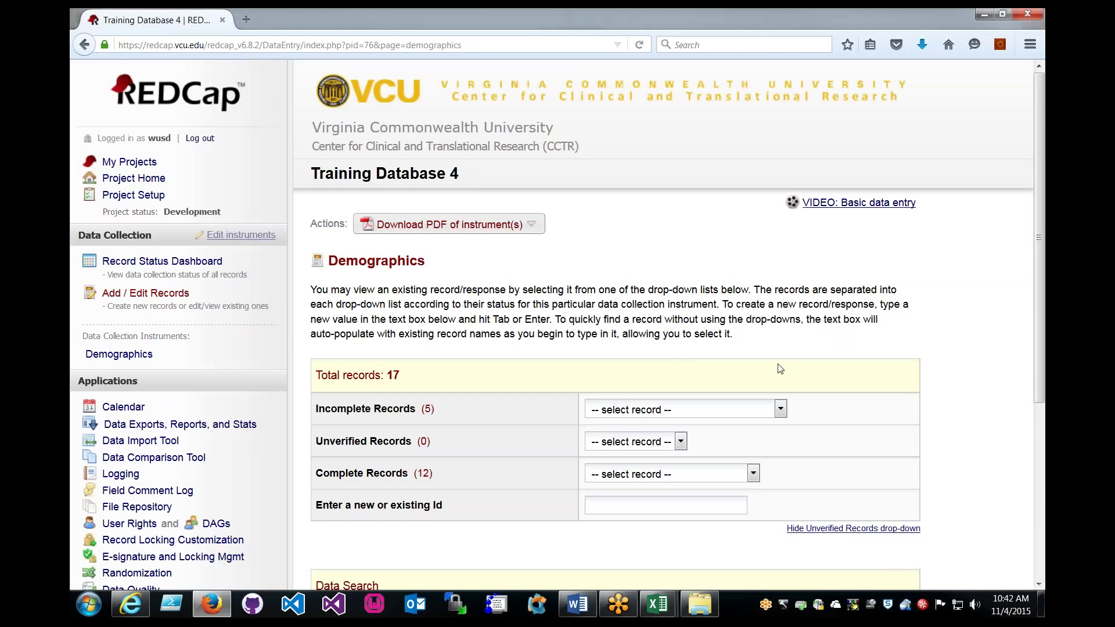
scroll(780, 368, "down", 3)
left_click(684, 312)
left_click(648, 341)
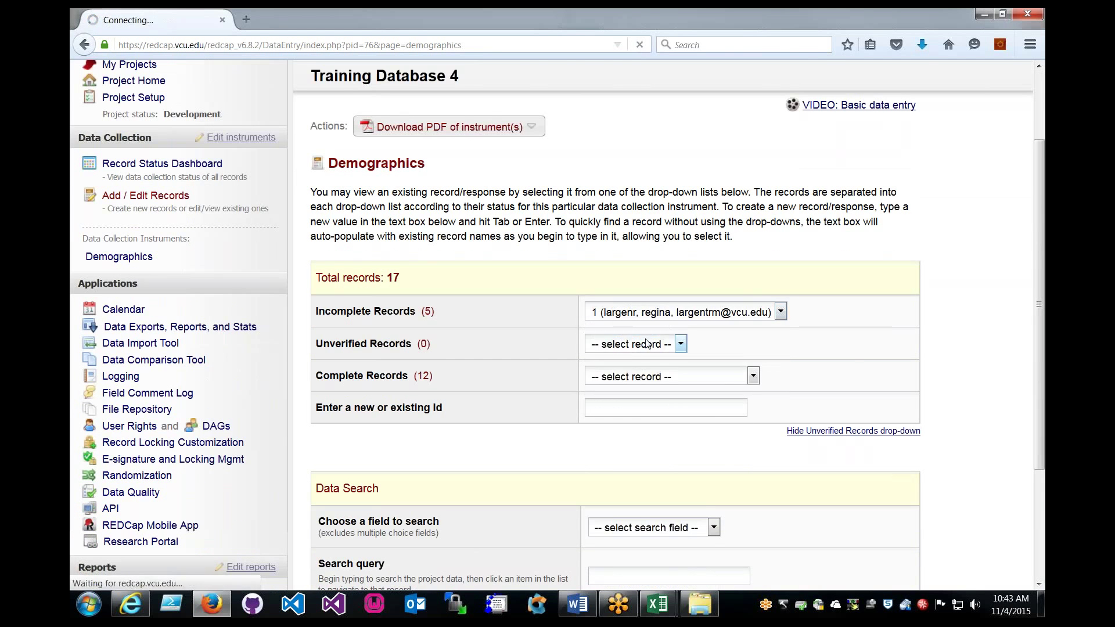
scroll(610, 347, "down", 3)
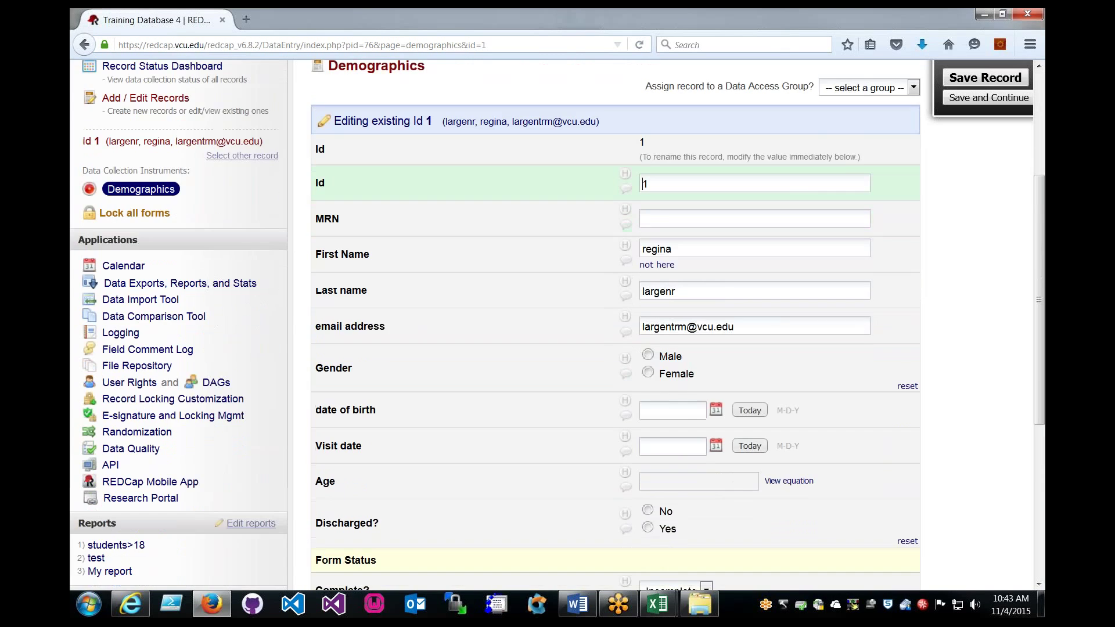
scroll(652, 406, "down", 2)
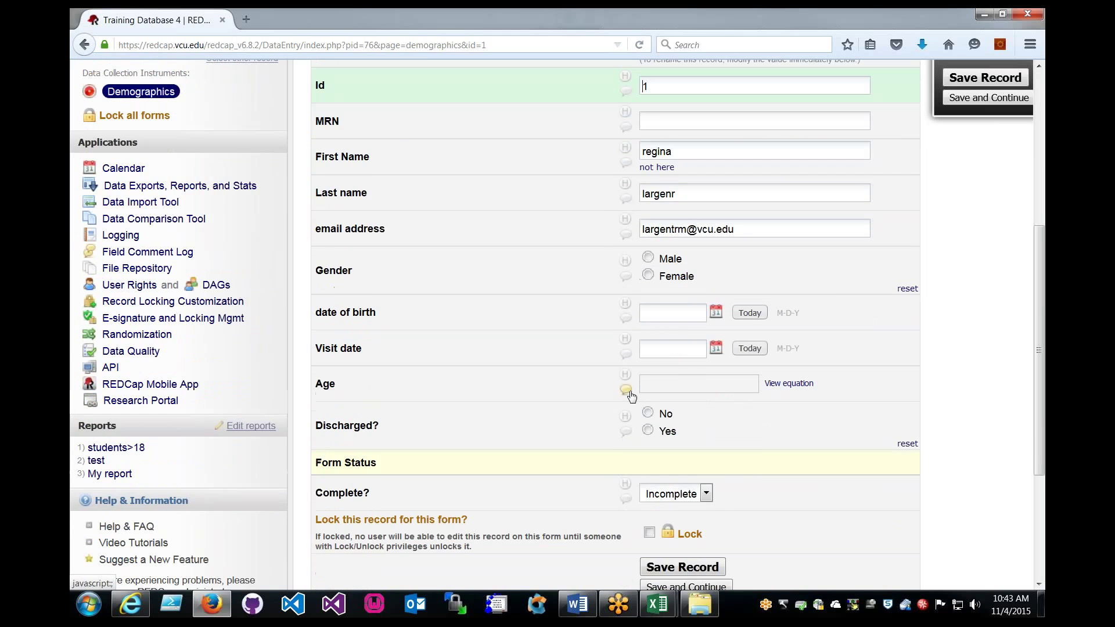
scroll(629, 393, "up", 2)
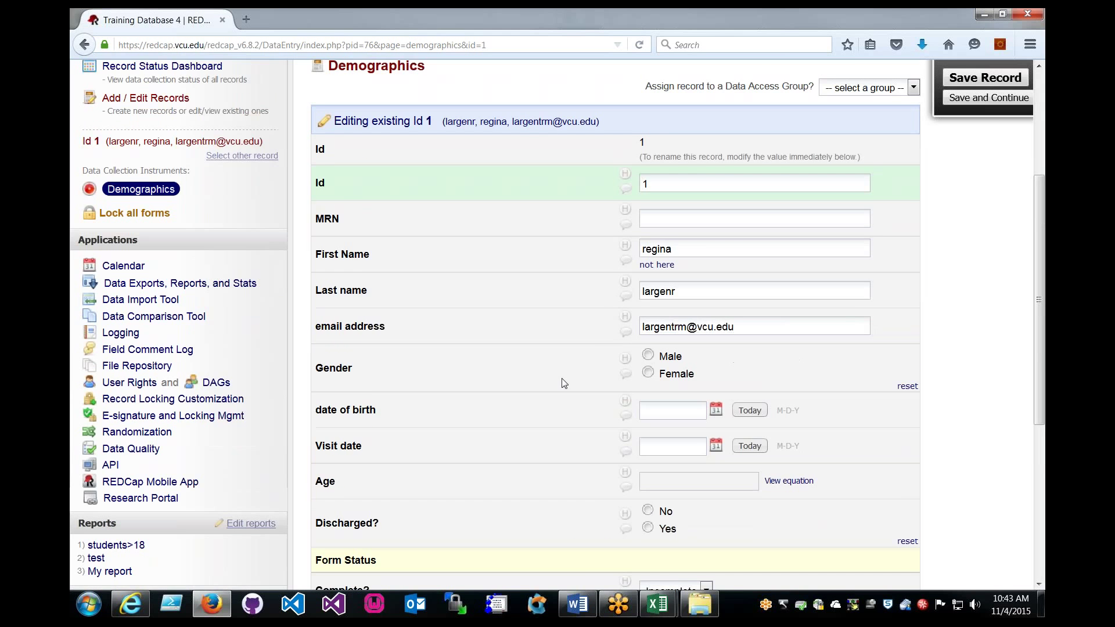
scroll(562, 378, "down", 2)
Delete rows 3 through 13 from the import template, leaving only the id 6 record.
mouse_move(658, 604)
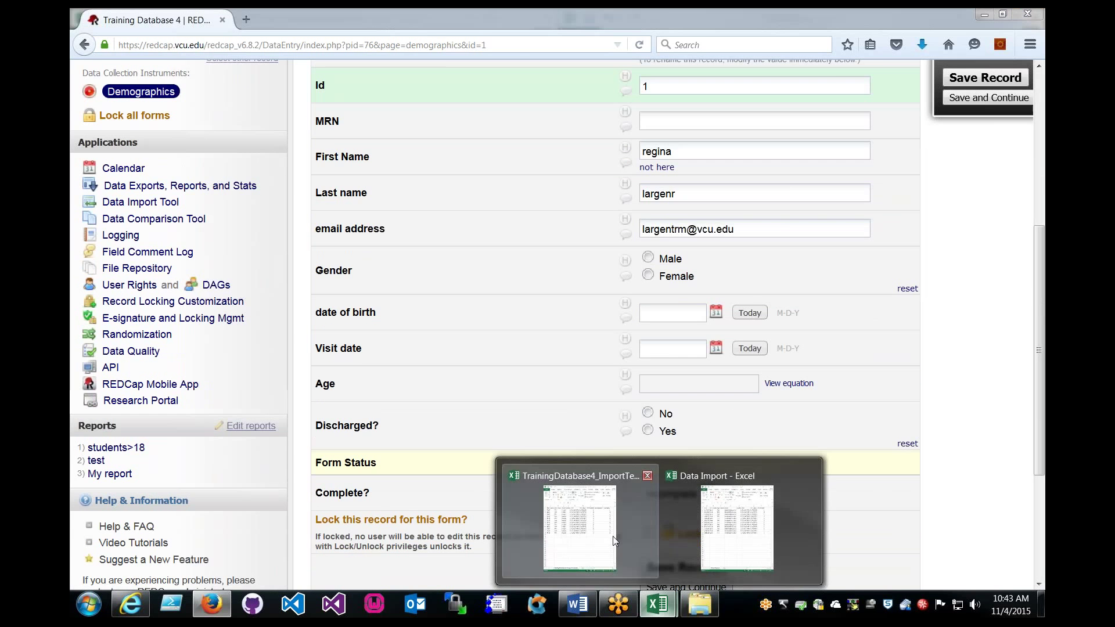
left_click(612, 536)
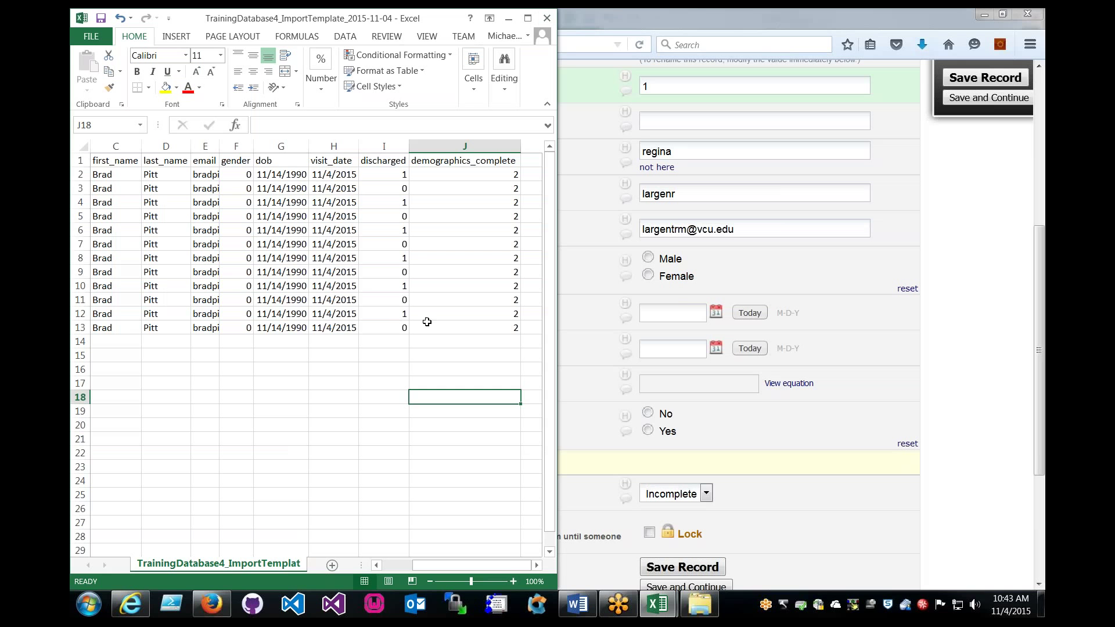
left_click_drag(488, 327, 93, 189)
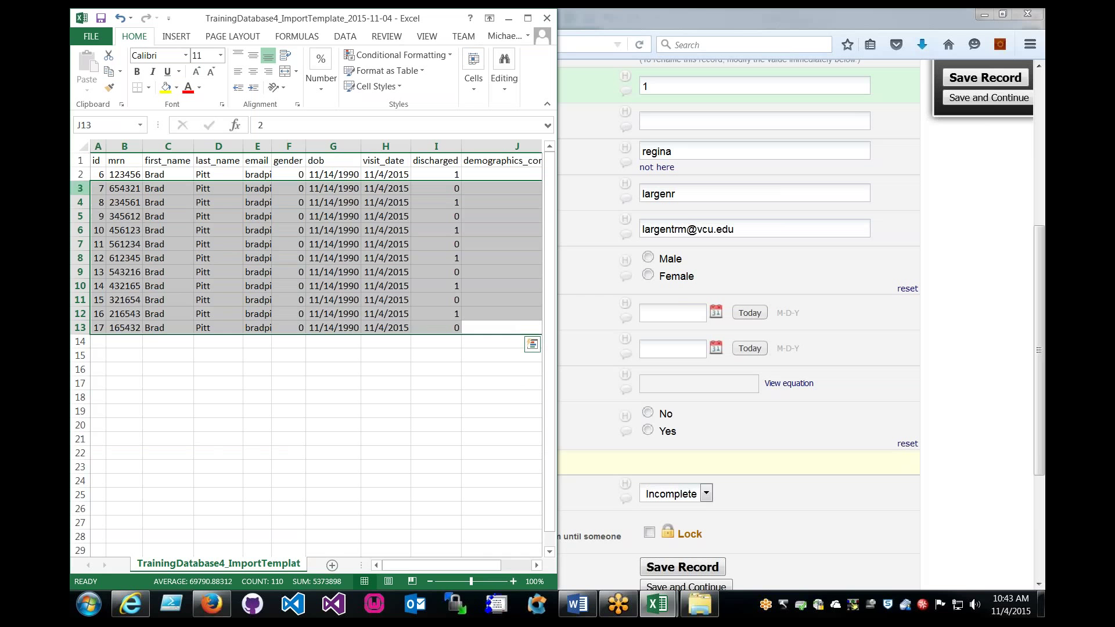
left_click(80, 188)
left_click(80, 328, "shift")
right_click(82, 301)
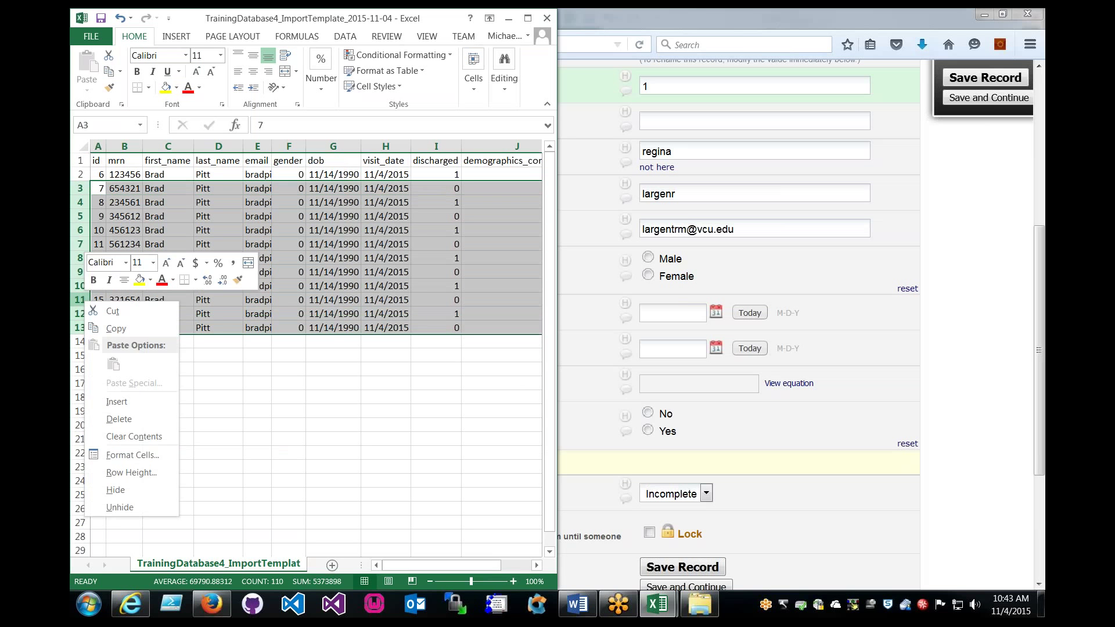
left_click(119, 418)
left_click(169, 257)
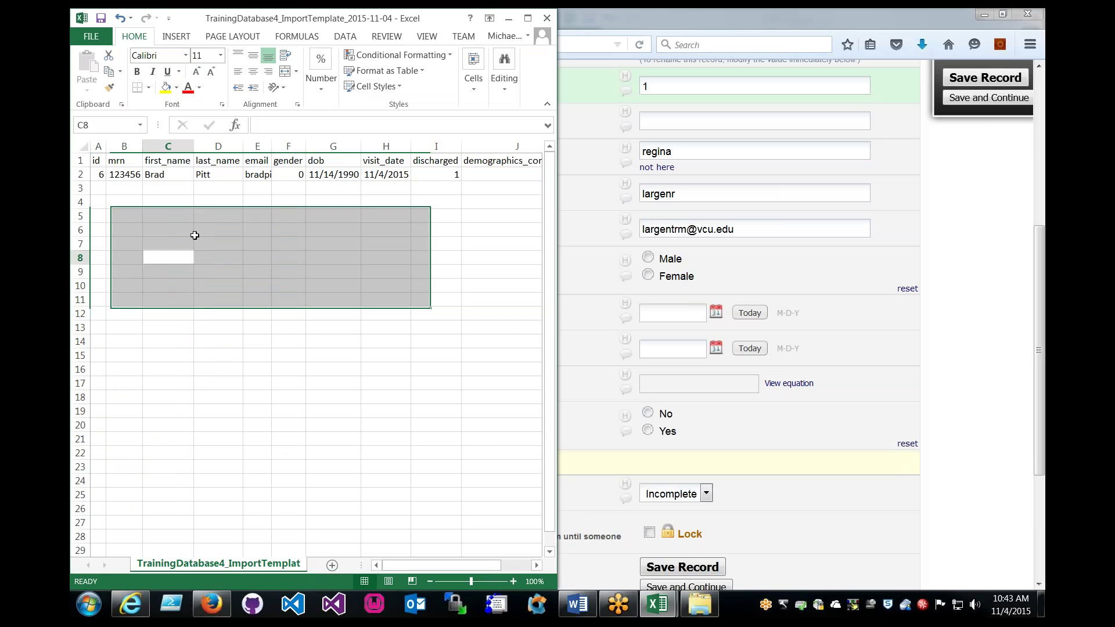
Change record 6 to Angelina Jolie, with e-mail user 'joliea' and gender 1.
left_click(156, 174)
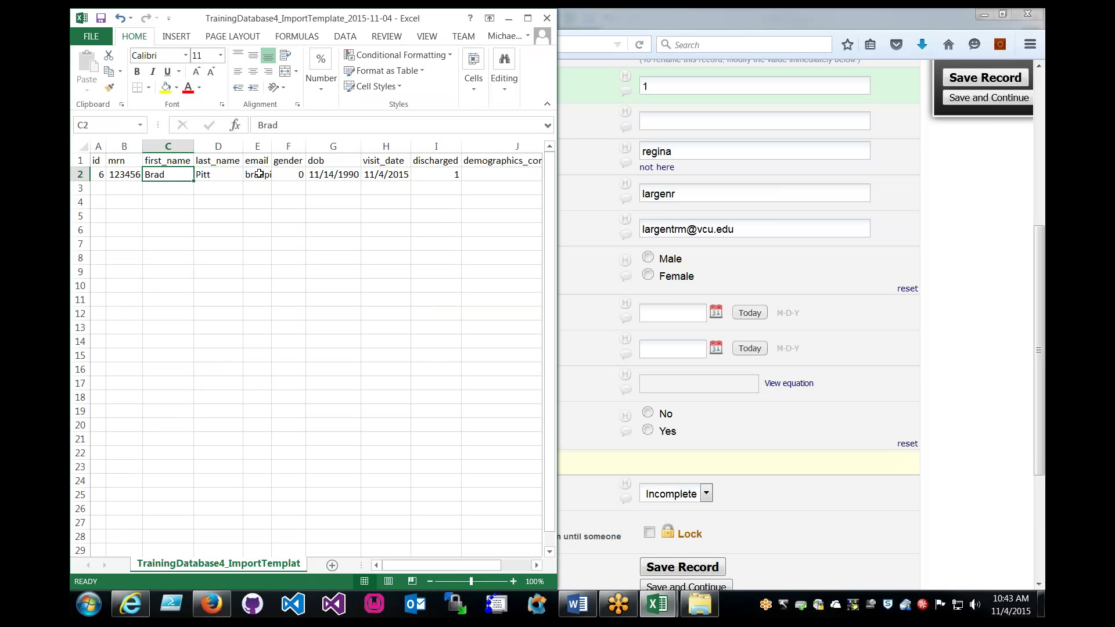
type("Angelina")
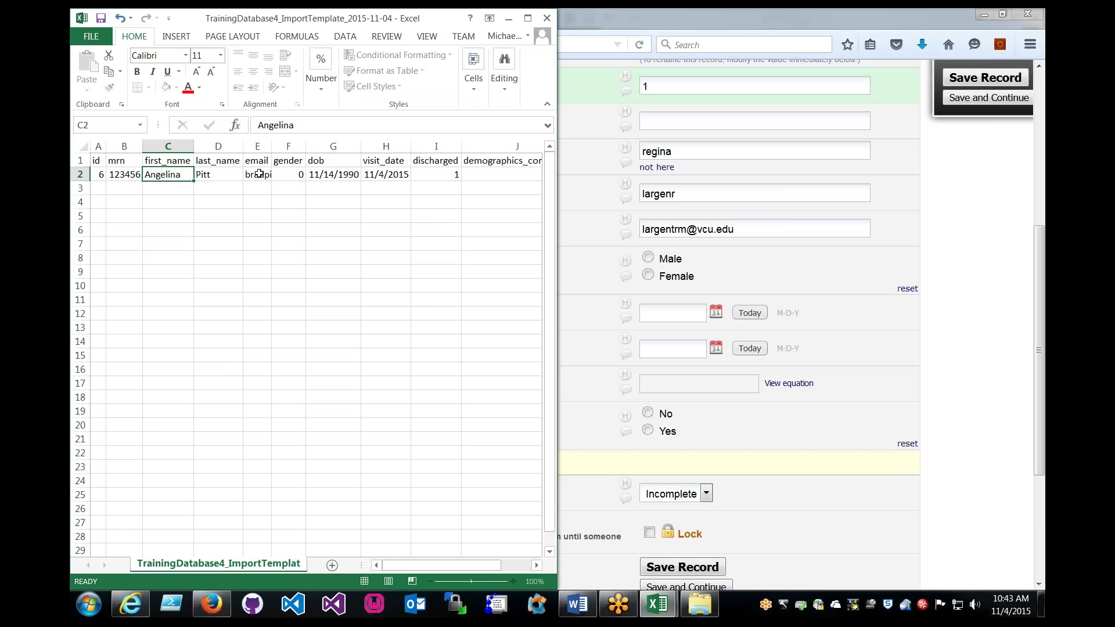
key("Tab")
type("Jo")
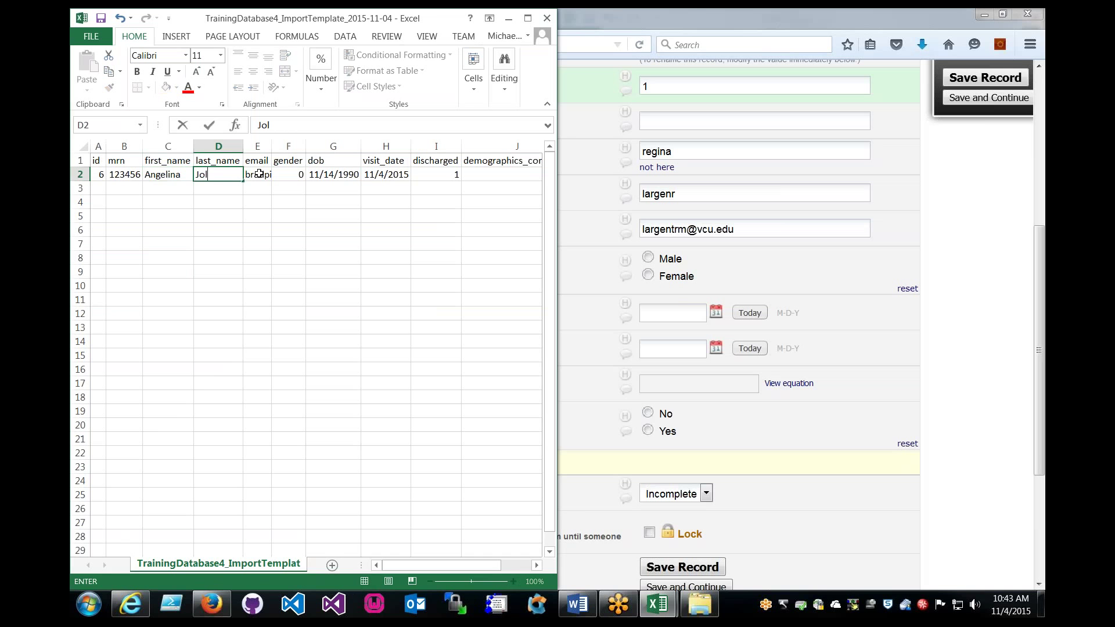
key("Tab")
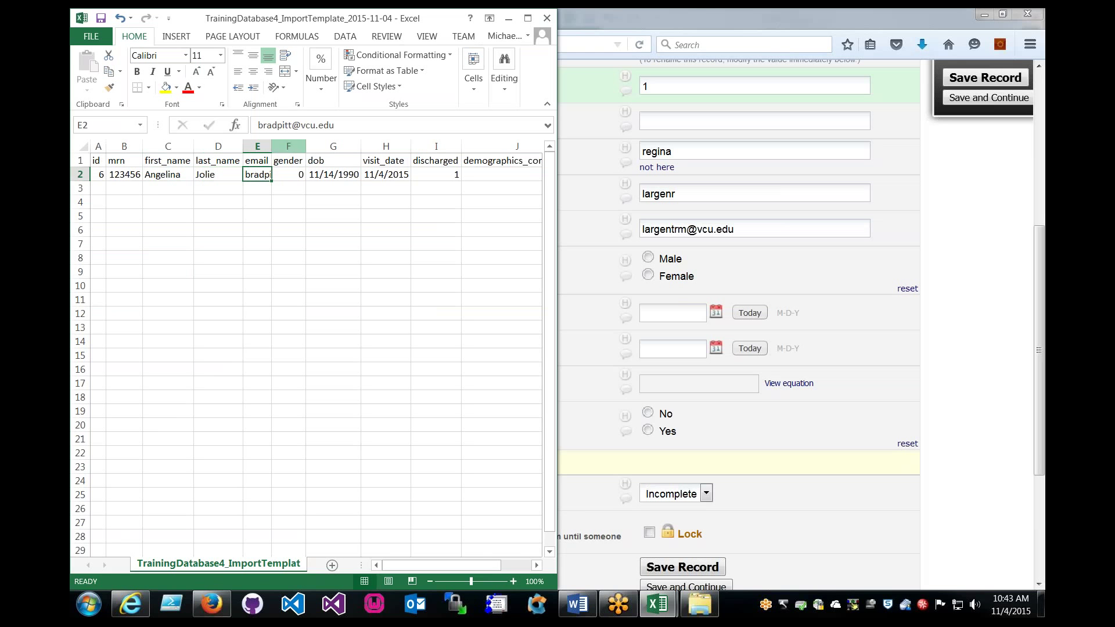
left_click_drag(291, 124, 254, 125)
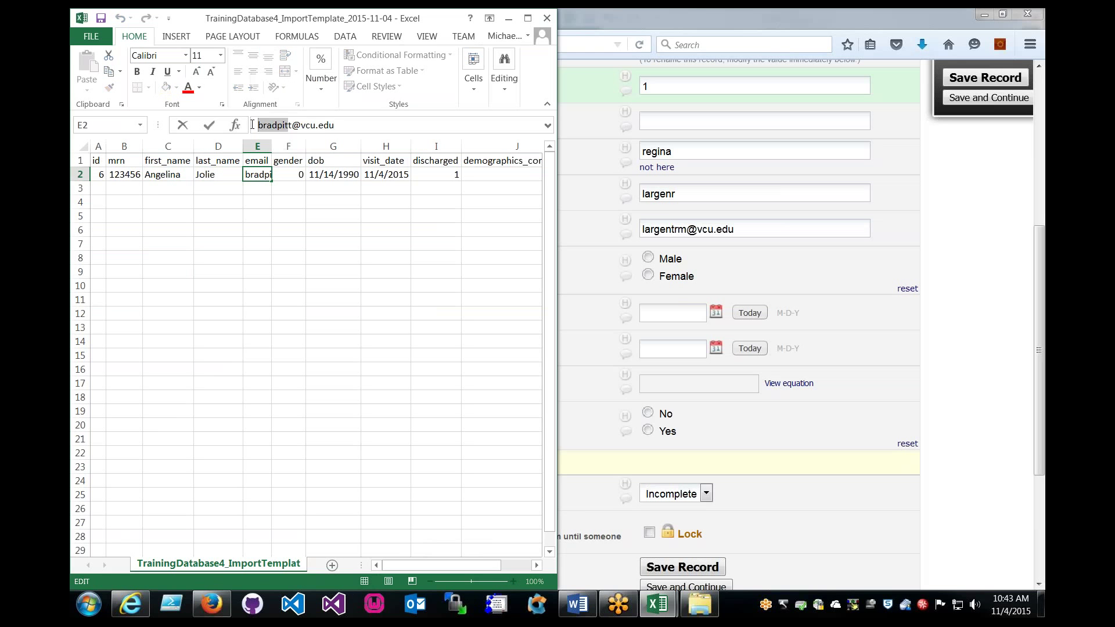
key("BackSpace")
type("jolie")
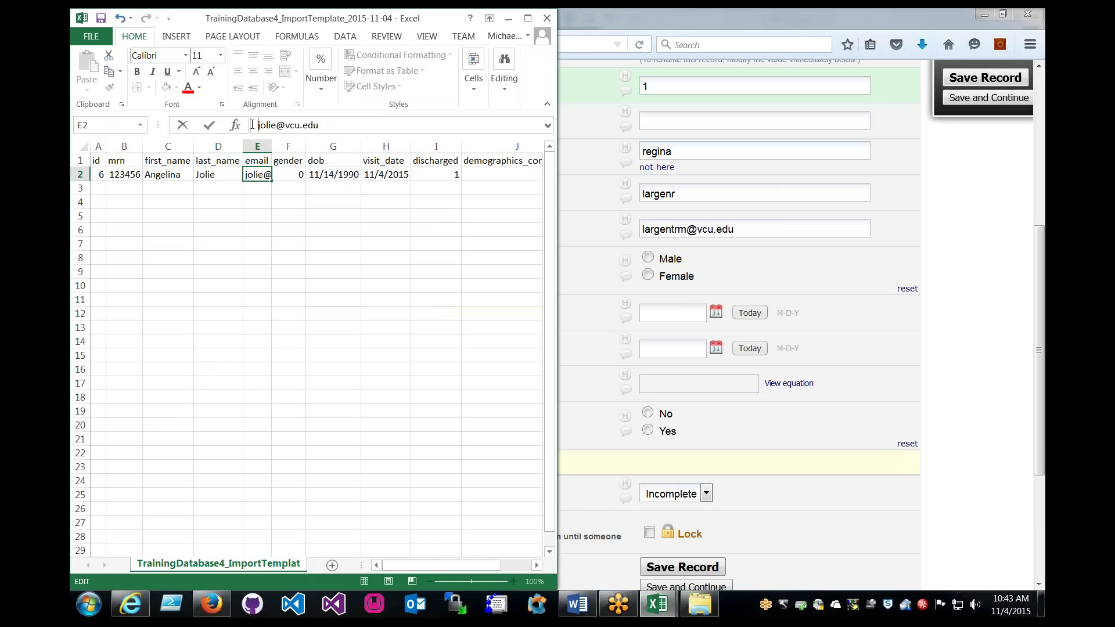
type("a")
key("Return")
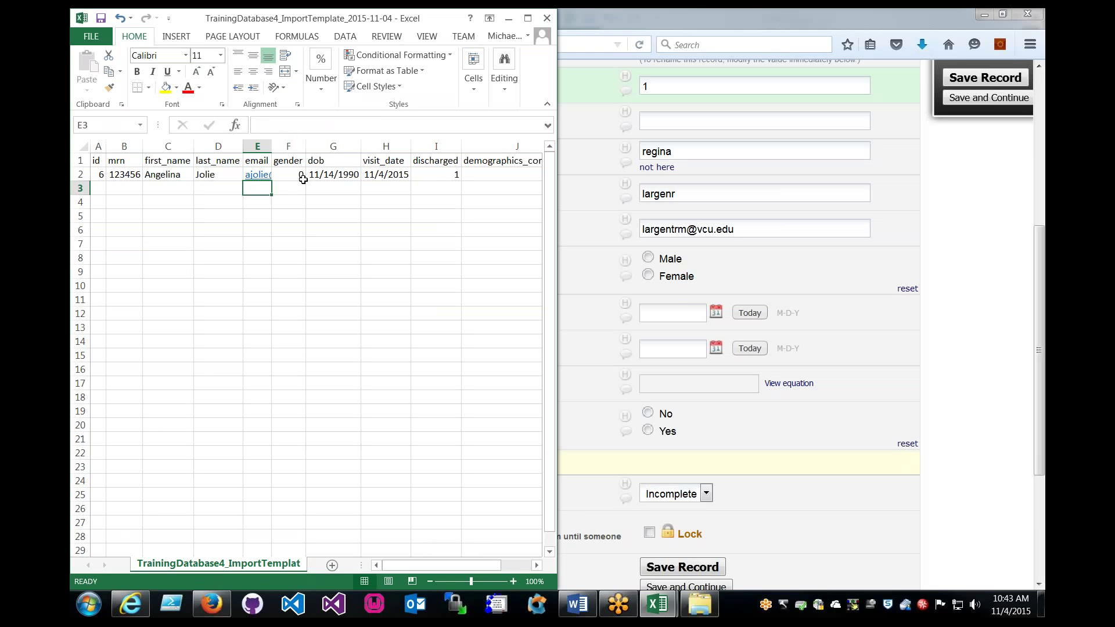
left_click(299, 174)
type("1")
key("Return")
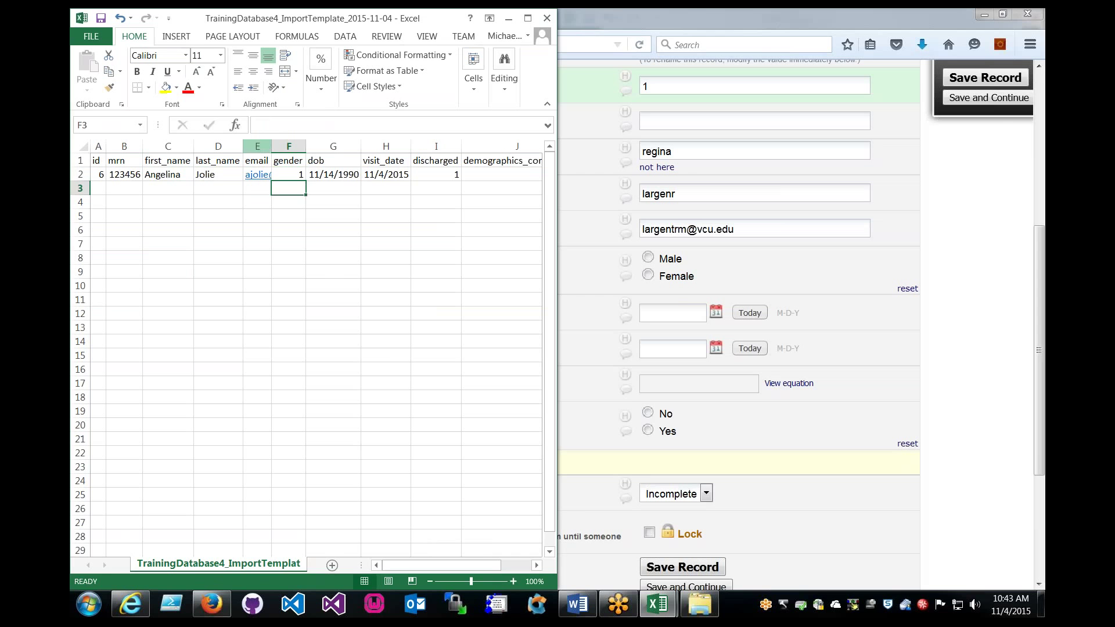
Autofit column E and save the workbook, keeping the CSV format.
double_click(271, 144)
left_click(336, 238)
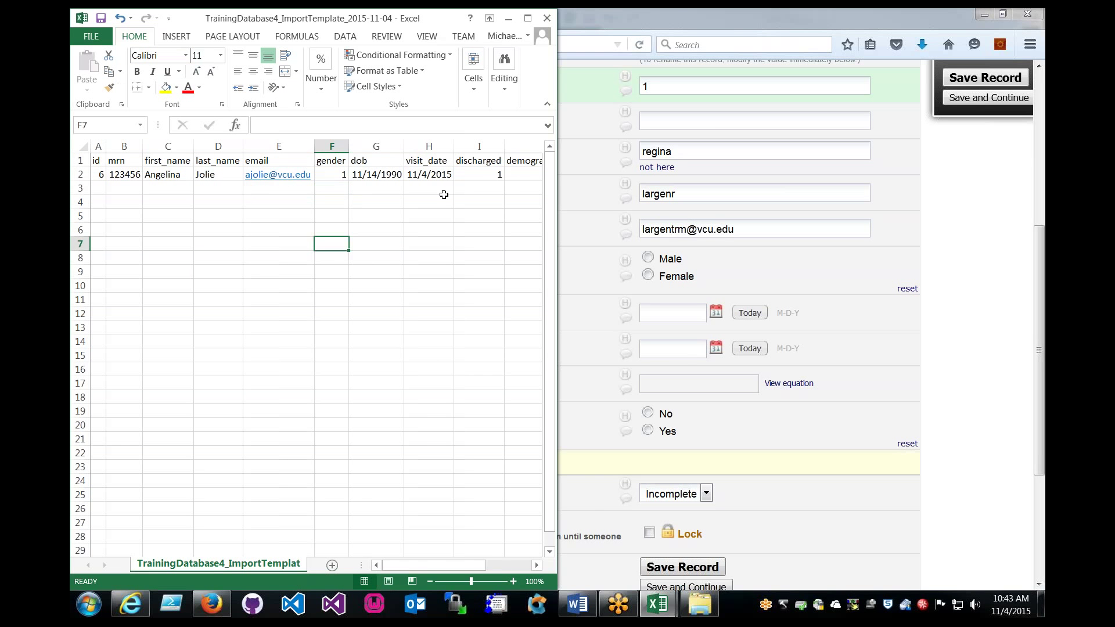
left_click_drag(156, 176, 264, 176)
left_click(165, 174)
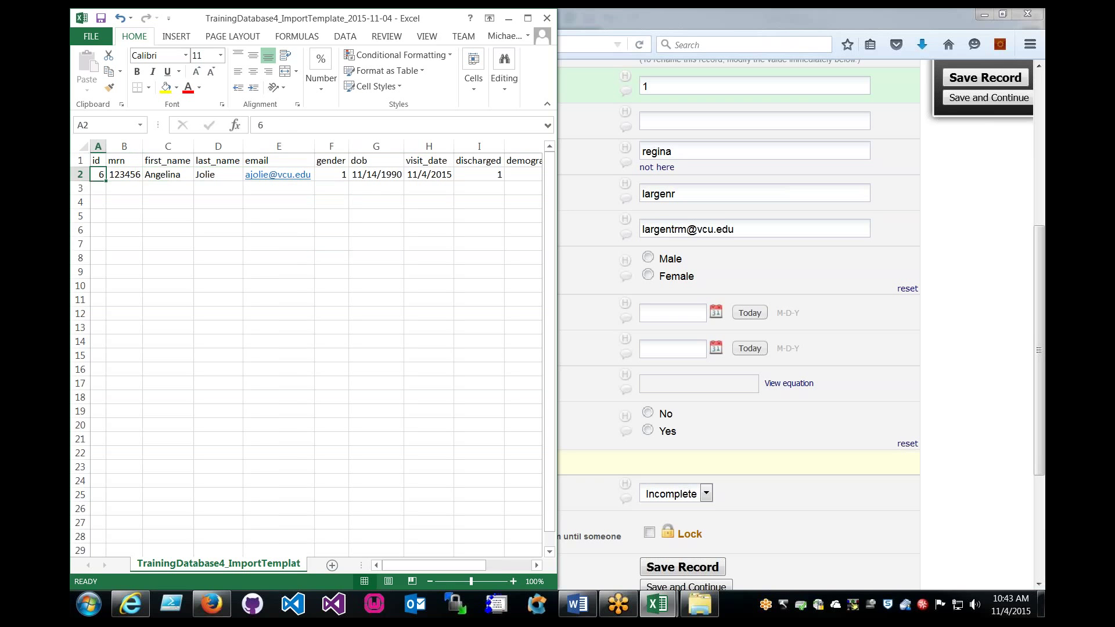
left_click(168, 244)
left_click_drag(469, 176, 168, 202)
key("ctrl+s")
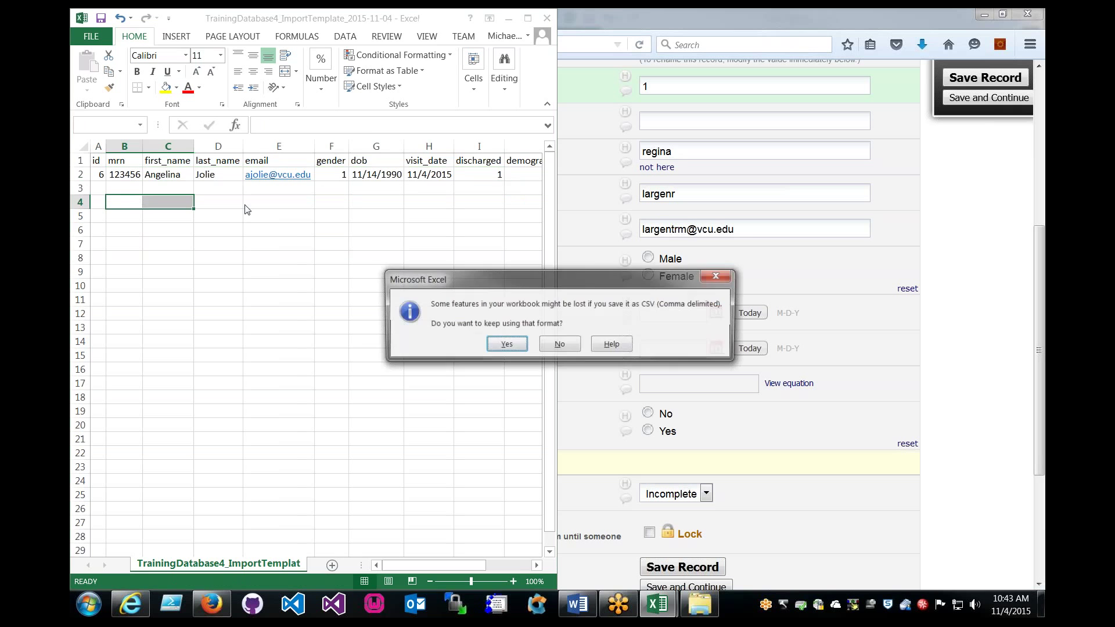
key("Return")
In the Data Import Tool, choose TrainingDatabase4_ImportTemplate_2015-11-04.csv and upload it for review.
left_click(668, 277)
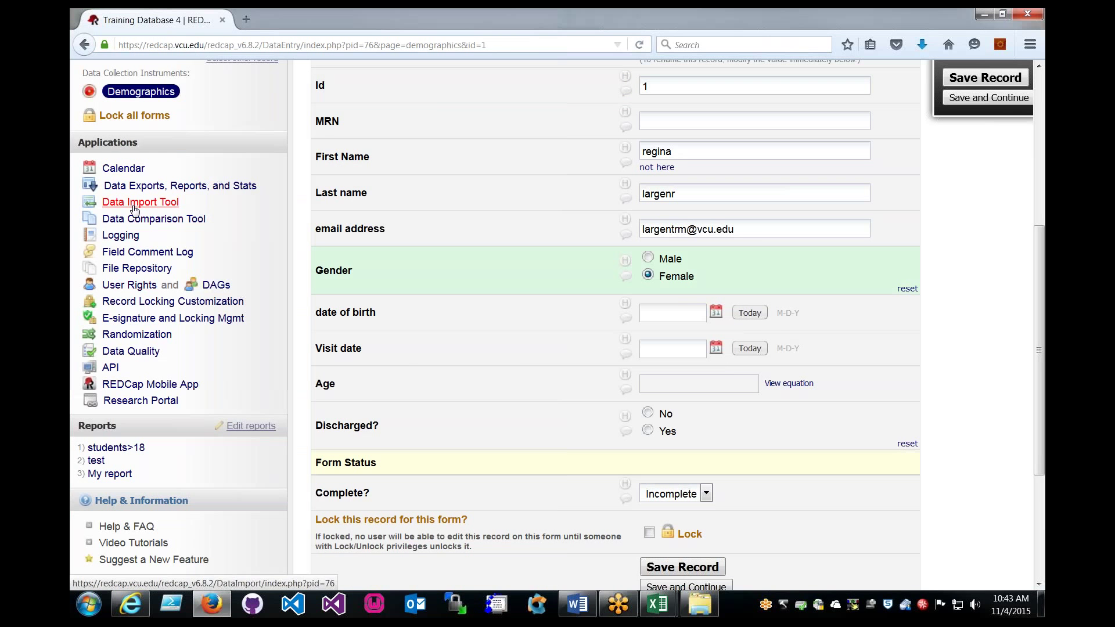
left_click(168, 205)
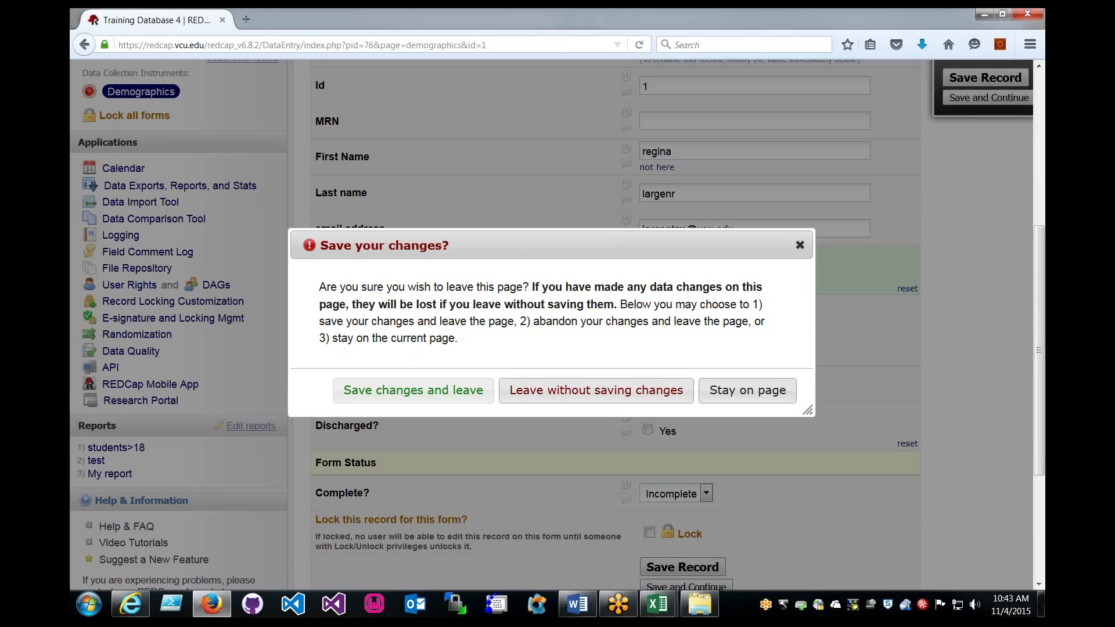
left_click(596, 391)
scroll(580, 325, "down", 10)
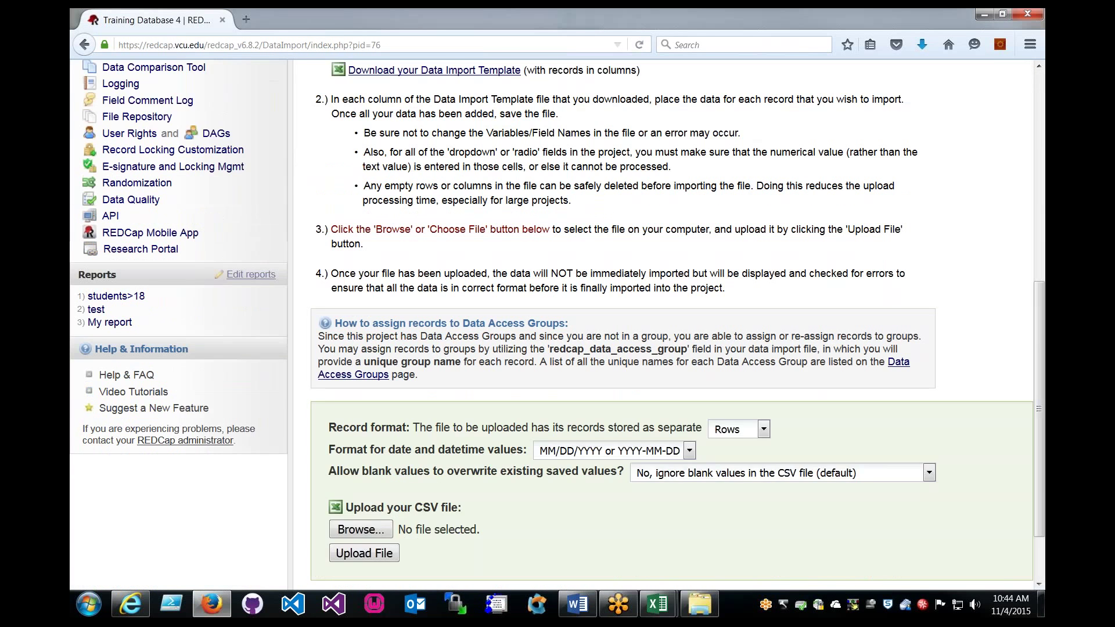
scroll(358, 451, "down", 2)
left_click(359, 454)
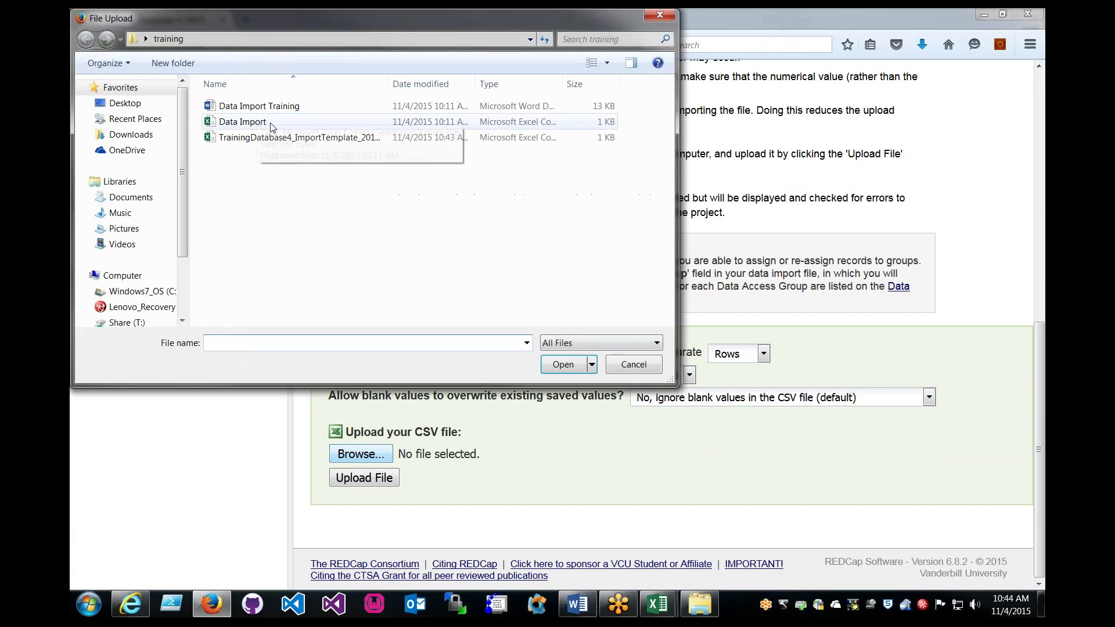
left_click(270, 122)
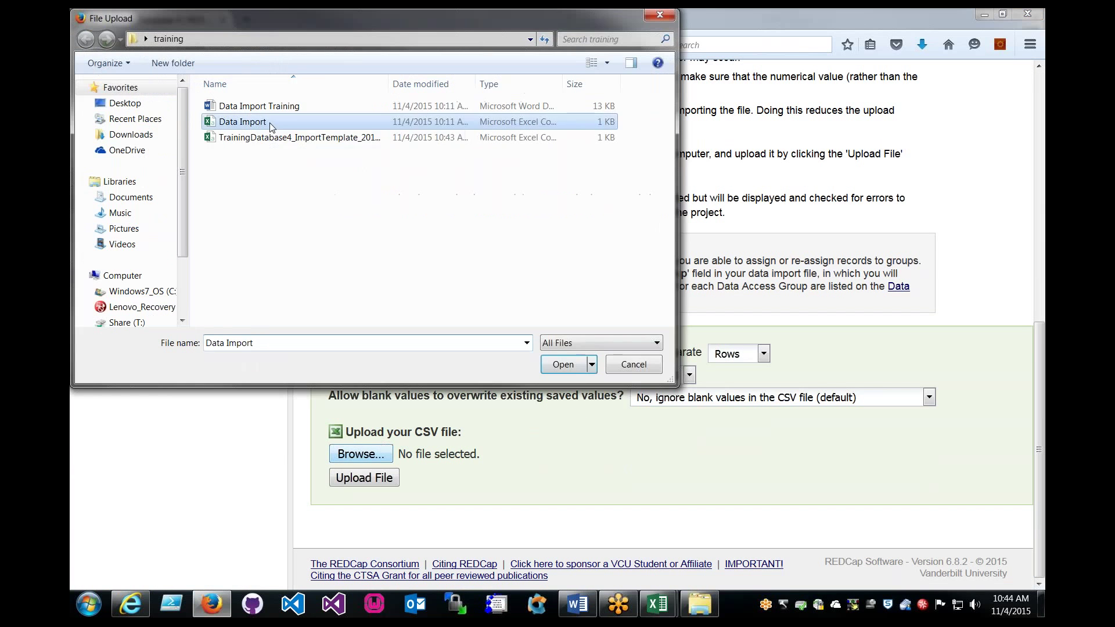
left_click(299, 137)
left_click(559, 364)
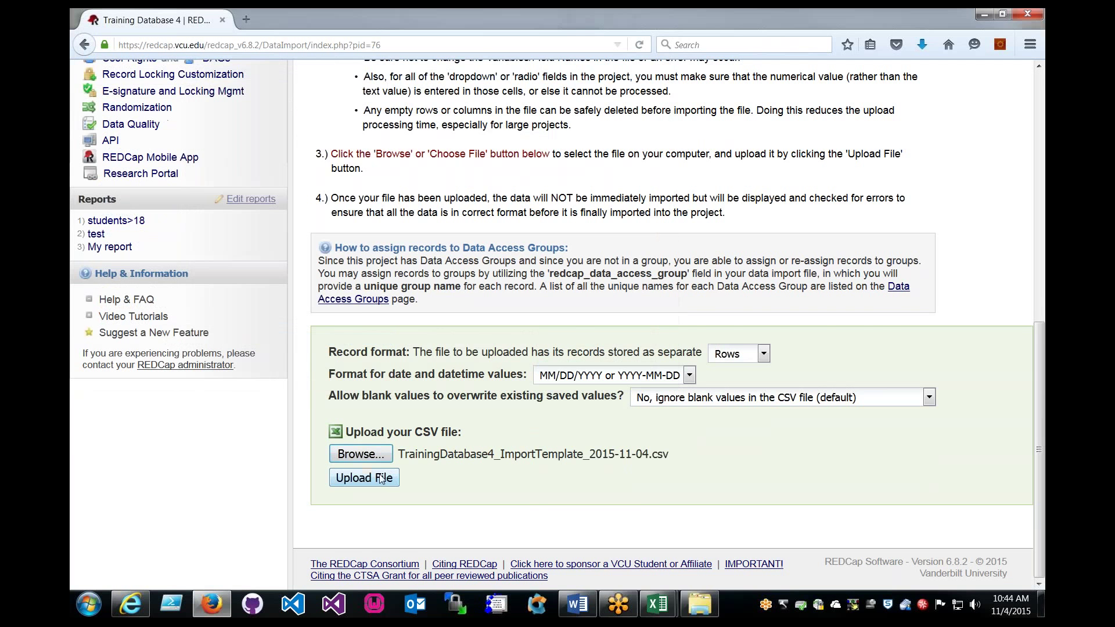
left_click(380, 477)
Review the Data Display Table's existing-record note for record 6 and the overwrite legend.
scroll(636, 386, "down", 7)
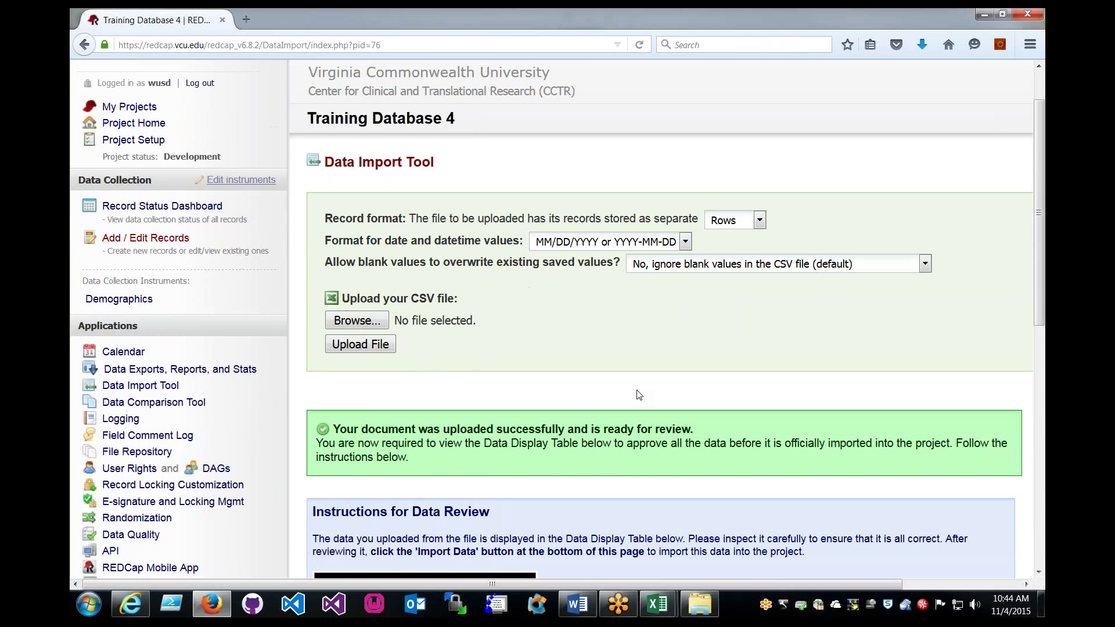
scroll(637, 395, "down", 3)
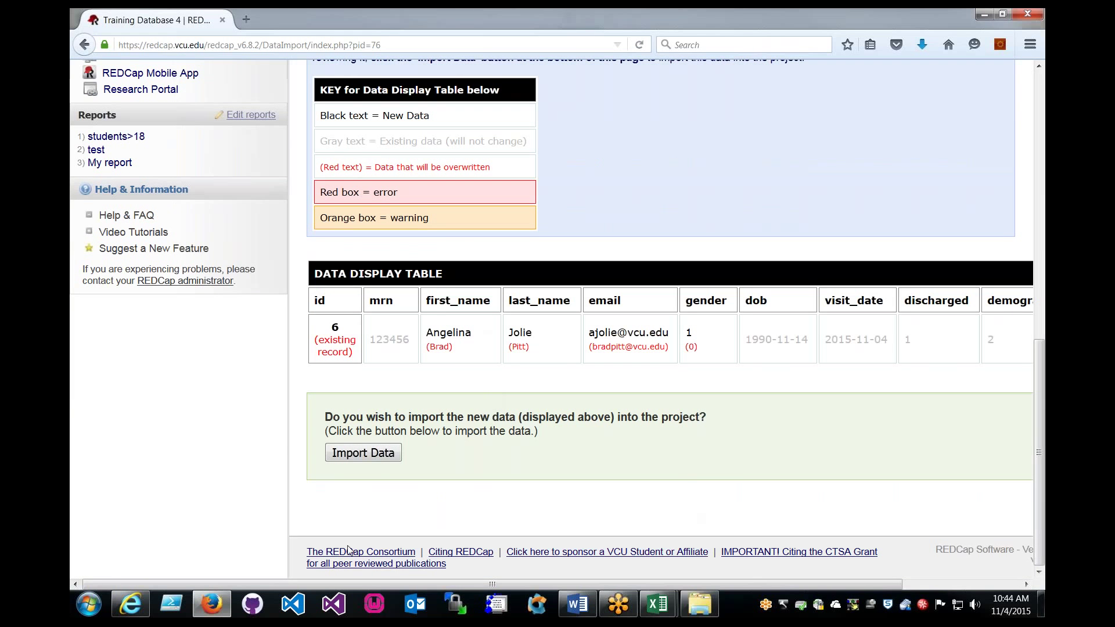
left_click_drag(332, 587, 415, 587)
left_click_drag(236, 341, 272, 352)
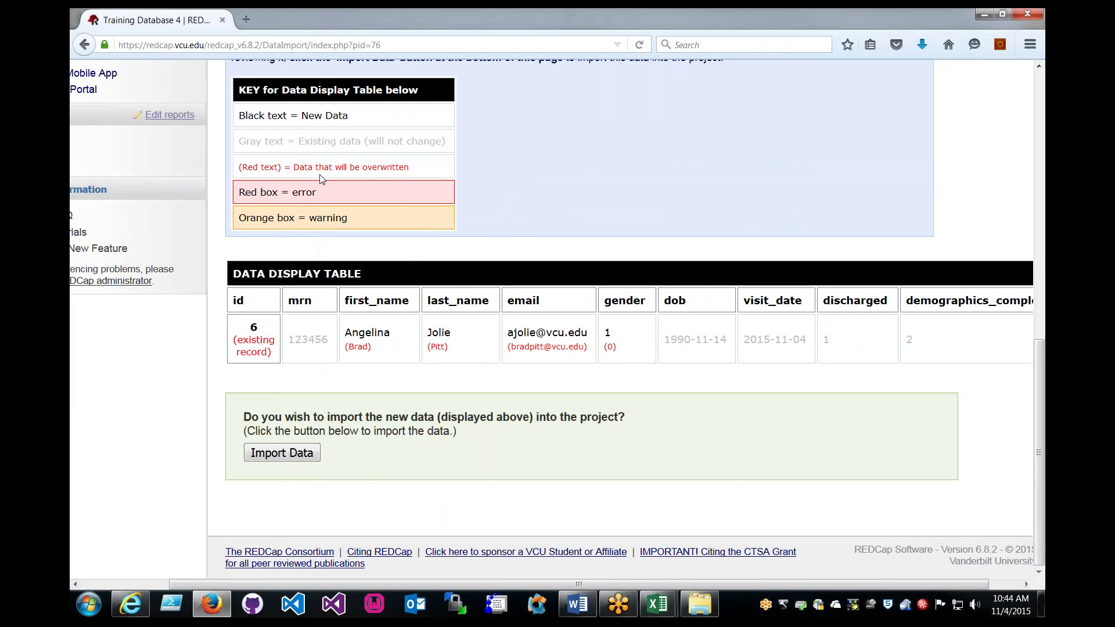
left_click_drag(292, 168, 406, 176)
left_click(270, 311)
Check record 6's new first name, last name and e-mail values in the table.
double_click(351, 337)
left_click(378, 357)
double_click(436, 347)
left_click(523, 357)
double_click(533, 348)
left_click(533, 349)
left_click_drag(344, 332, 390, 332)
left_click(408, 341)
left_click_drag(735, 584, 539, 591)
Import the data, then open record 6's Demographics form and review its new name and e-mail.
left_click(383, 459)
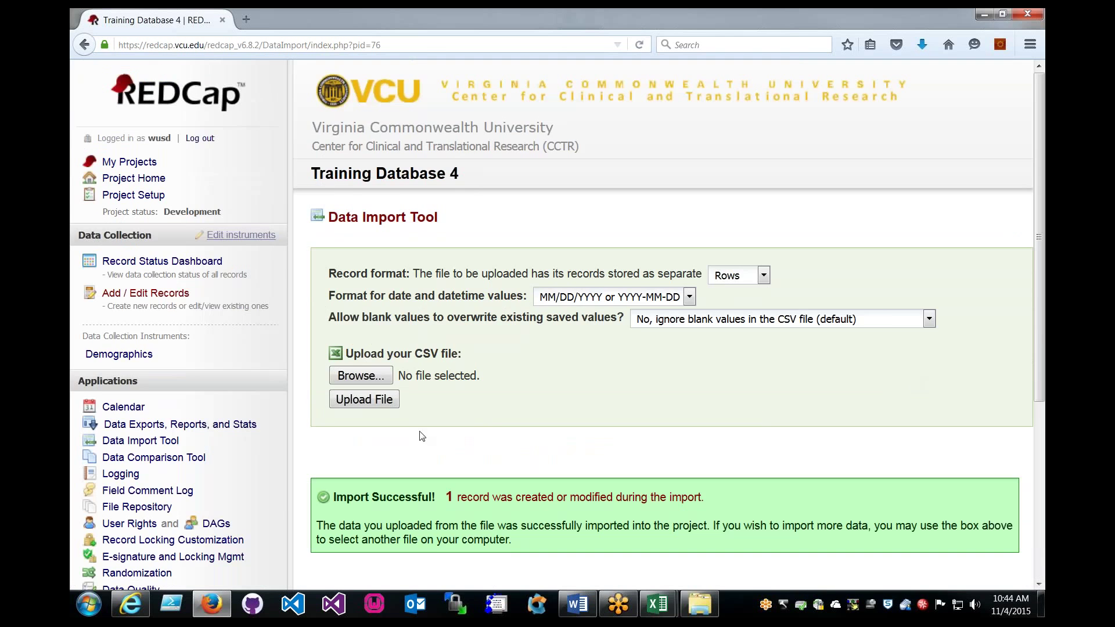
scroll(163, 169, "down", 3)
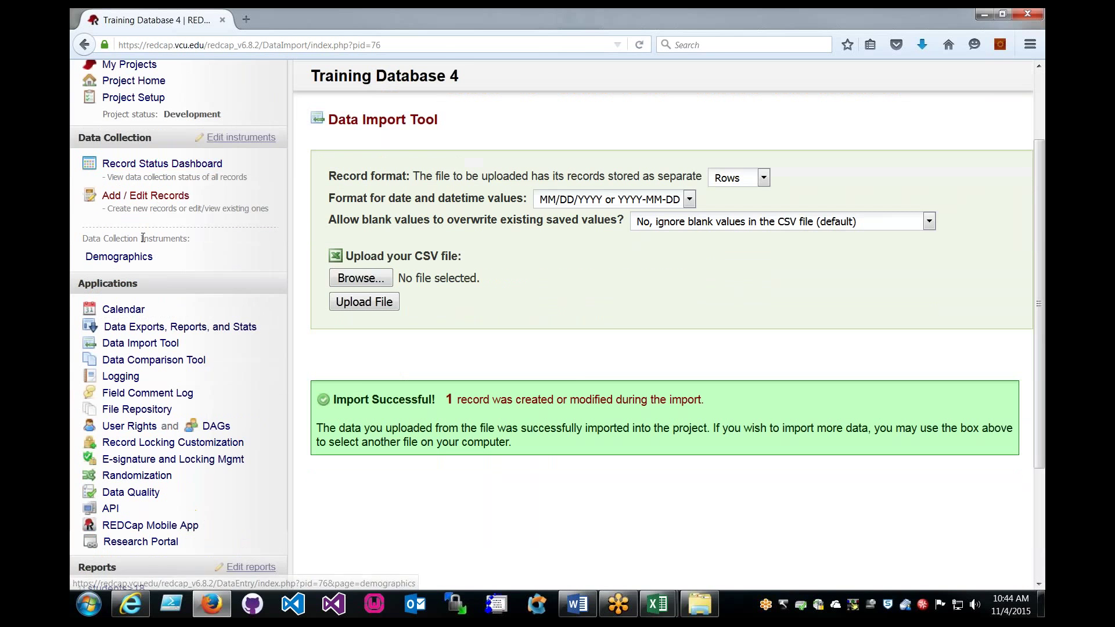
left_click(119, 256)
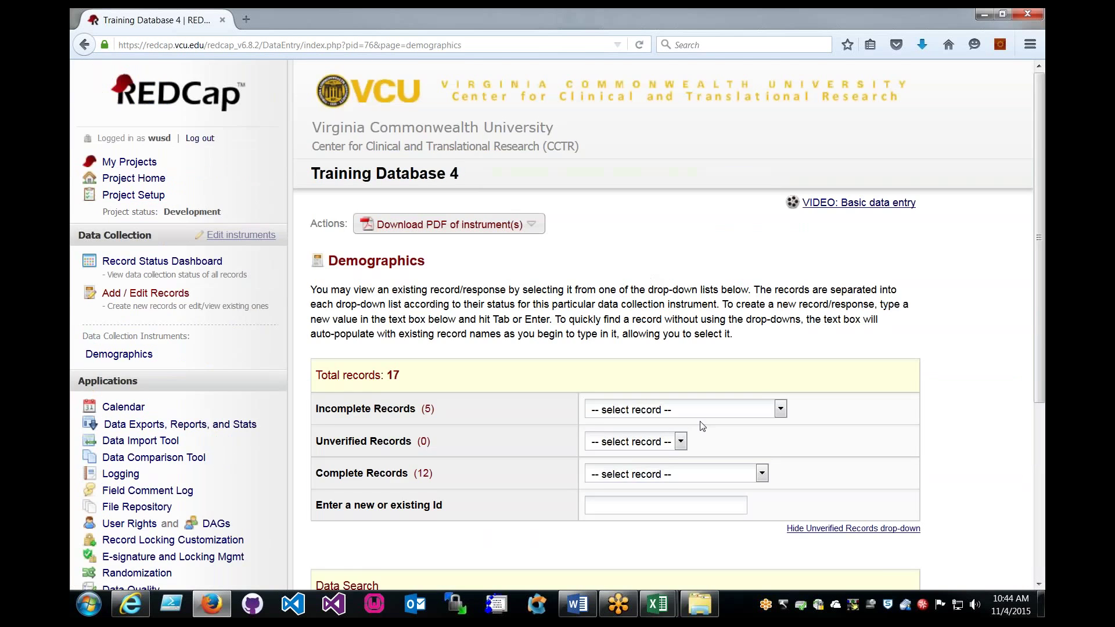
scroll(701, 427, "down", 3)
left_click(672, 377)
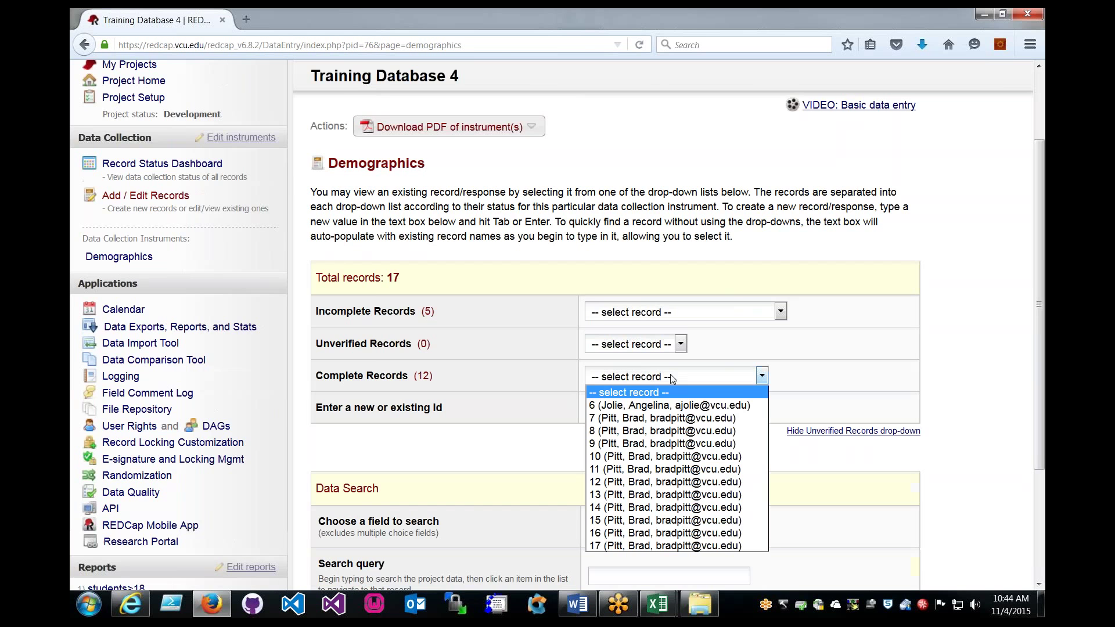
left_click(641, 405)
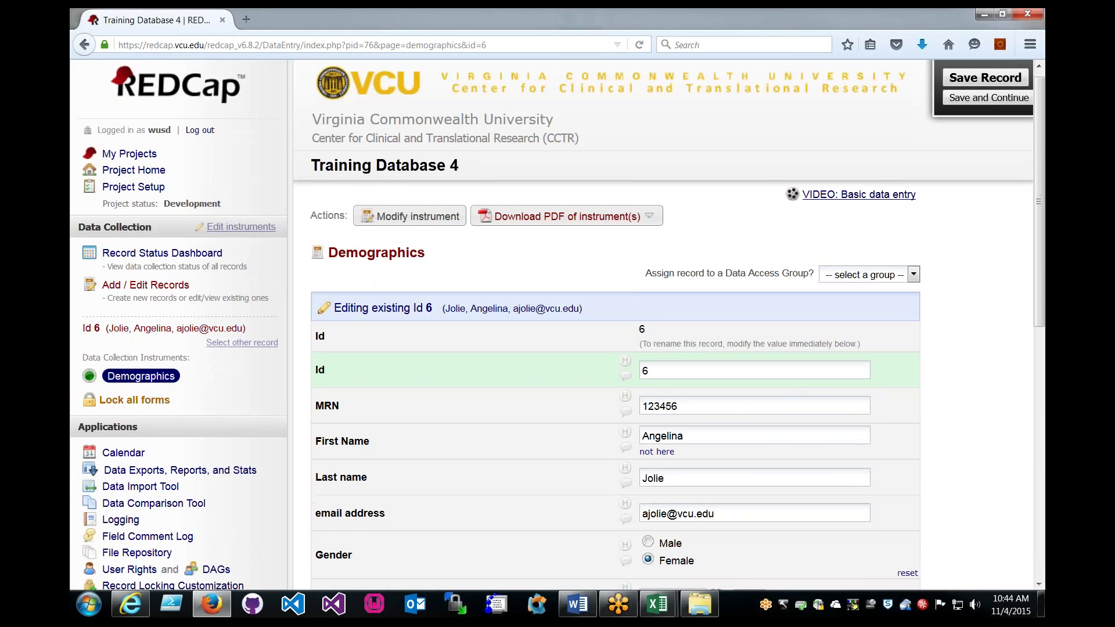
scroll(572, 285, "down", 6)
key("Tab")
key("Tab")
key("Tab")
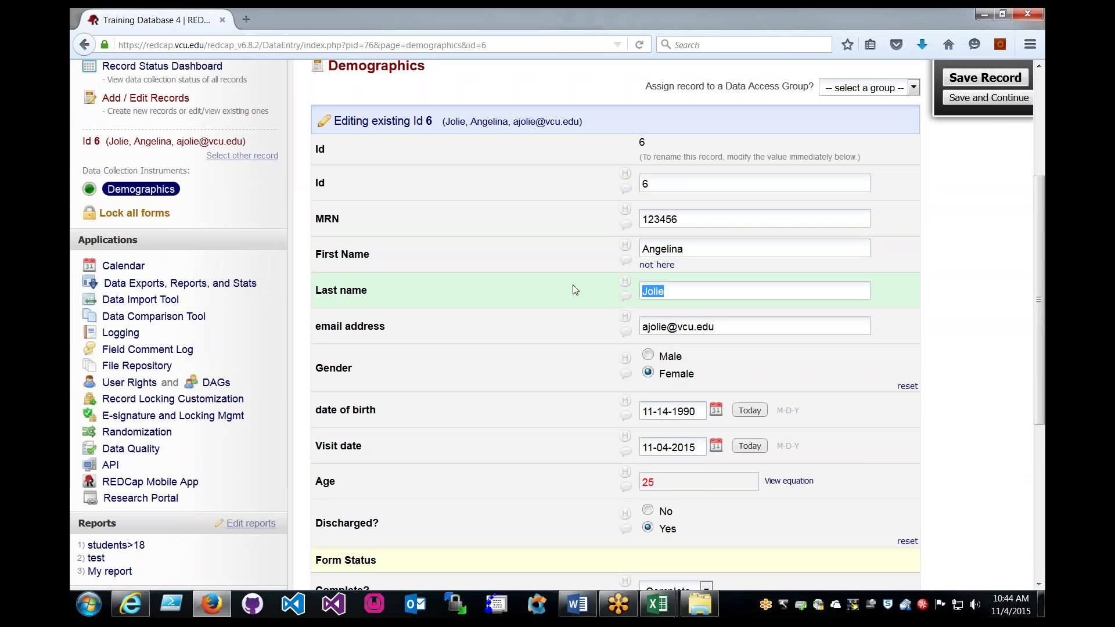
left_click(572, 284)
scroll(573, 225, "up", 1)
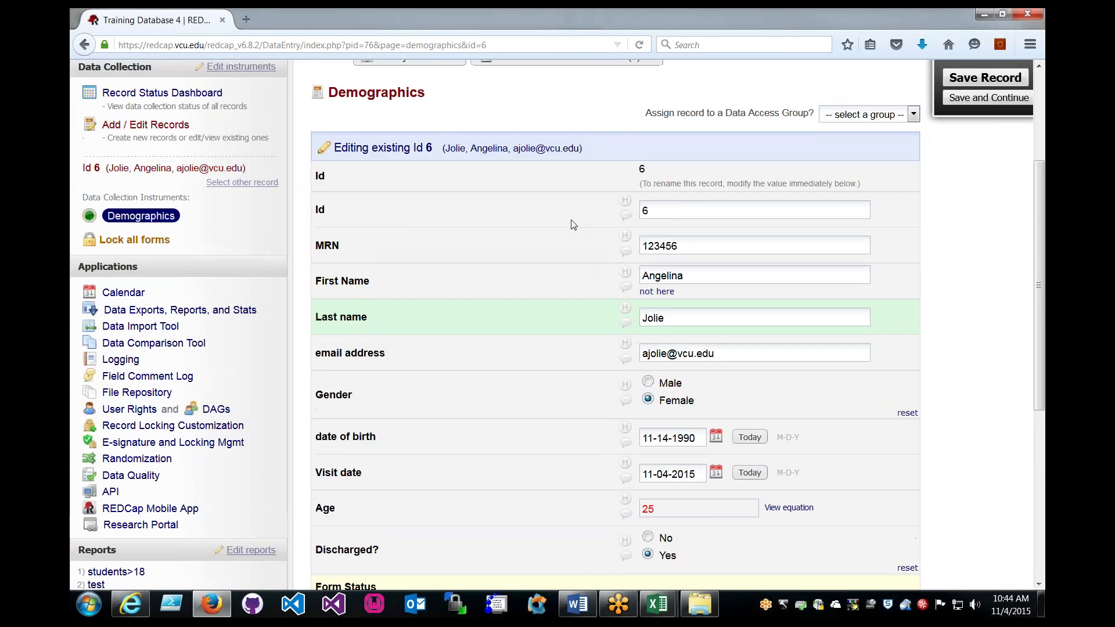
scroll(573, 225, "up", 3)
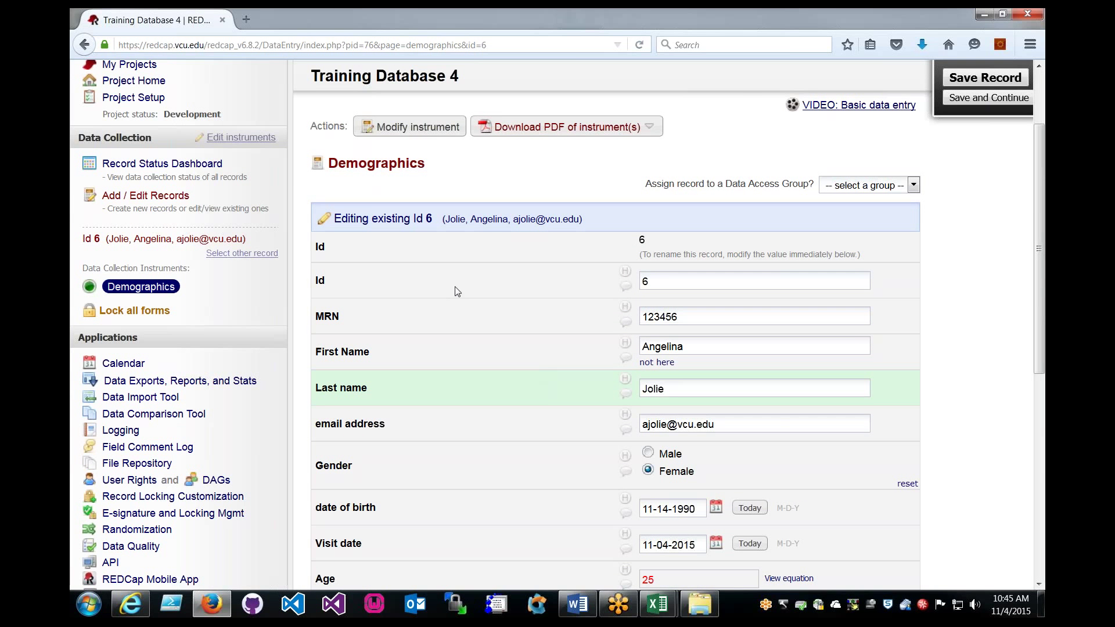
In the Data Import spreadsheet, select the record data A2:H13 and the first records' cells.
mouse_move(657, 604)
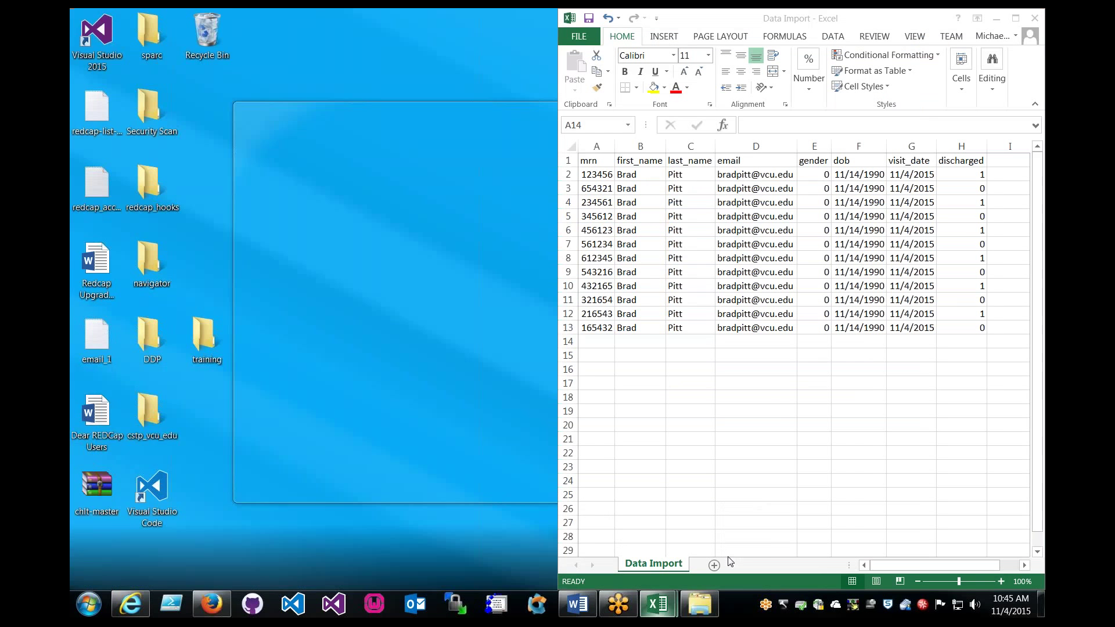
left_click(730, 562)
left_click_drag(596, 174, 981, 326)
left_click(981, 326)
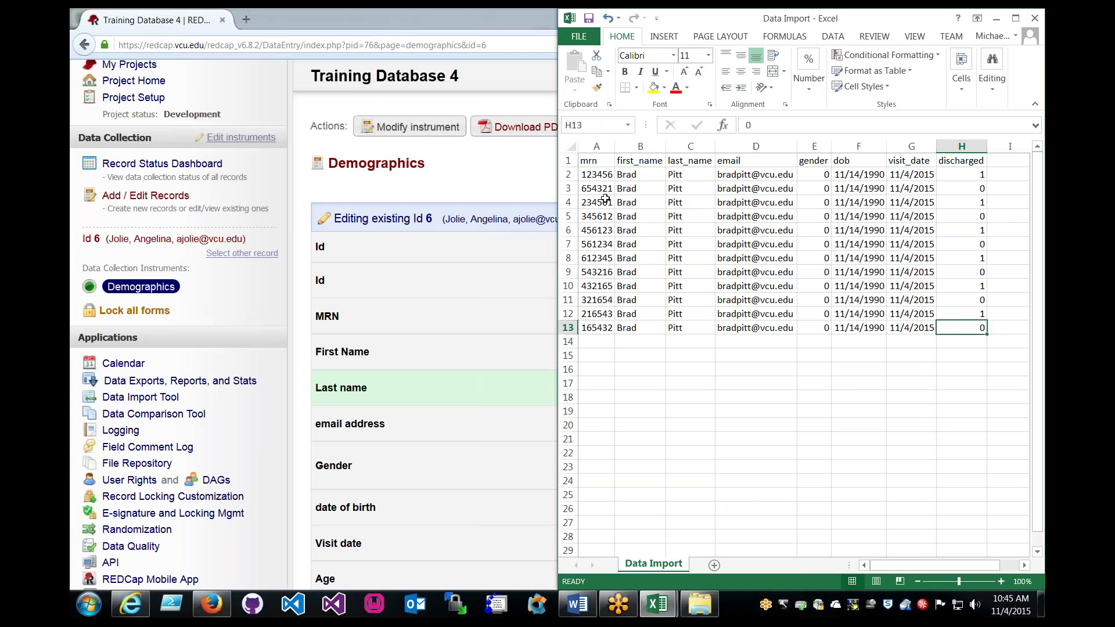
left_click_drag(596, 175, 942, 329)
left_click(592, 174)
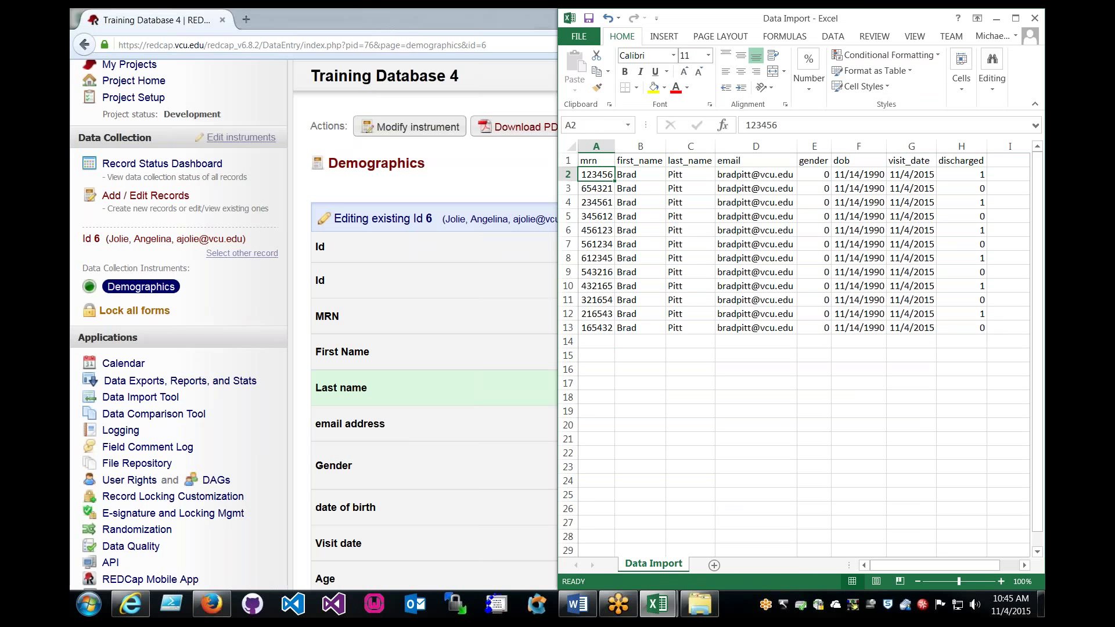
left_click_drag(603, 174, 950, 175)
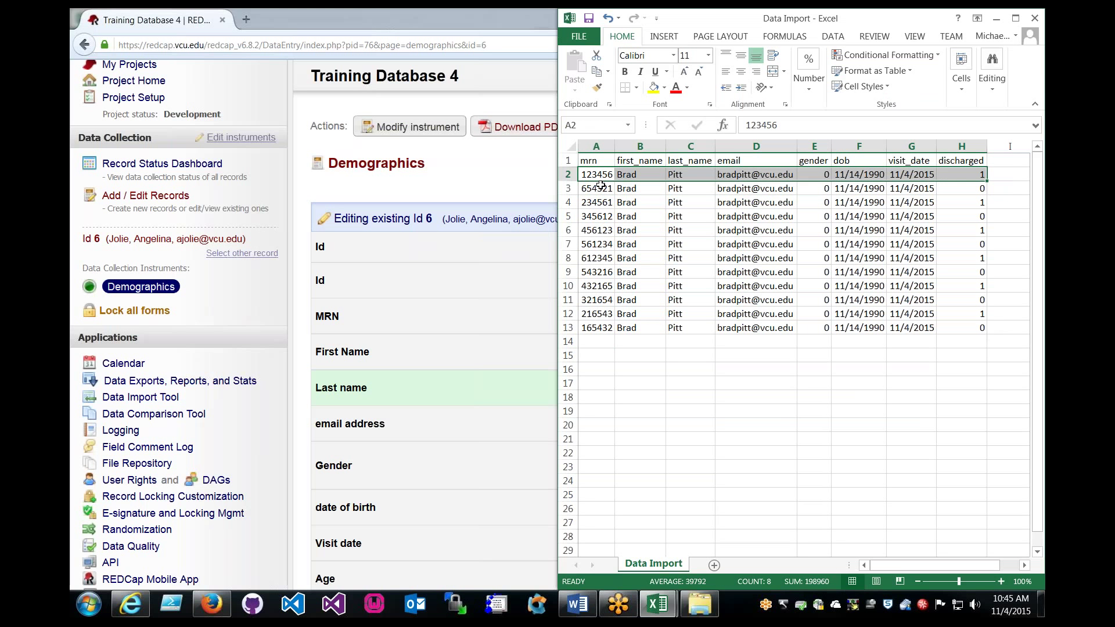
left_click_drag(599, 174, 955, 188)
left_click(958, 188)
left_click(610, 356)
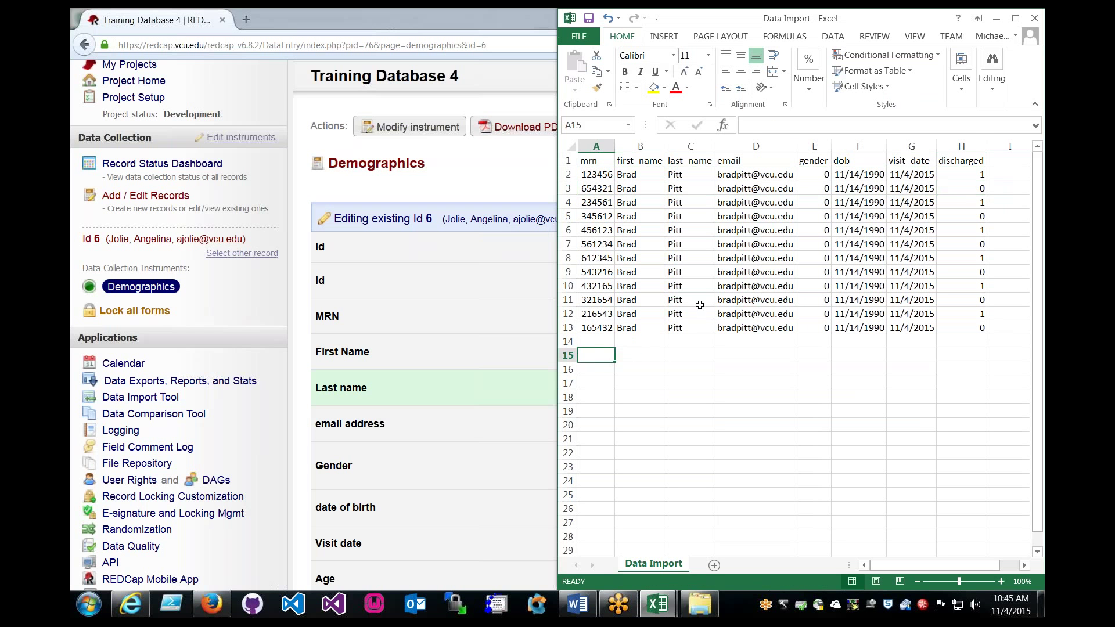
type("123456")
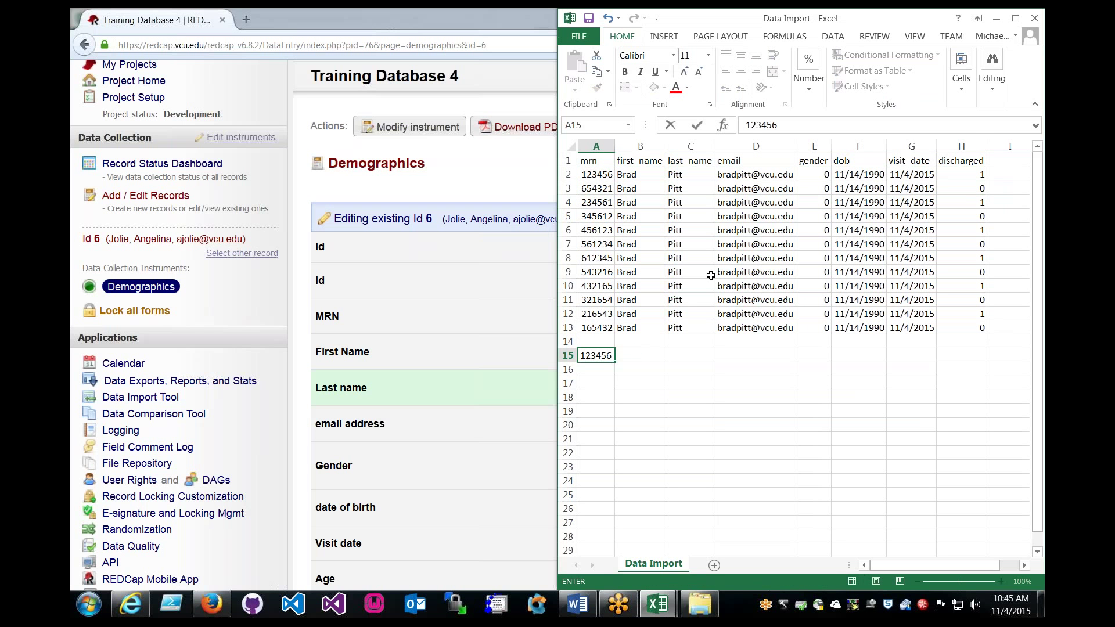
key("Tab")
type("Brad")
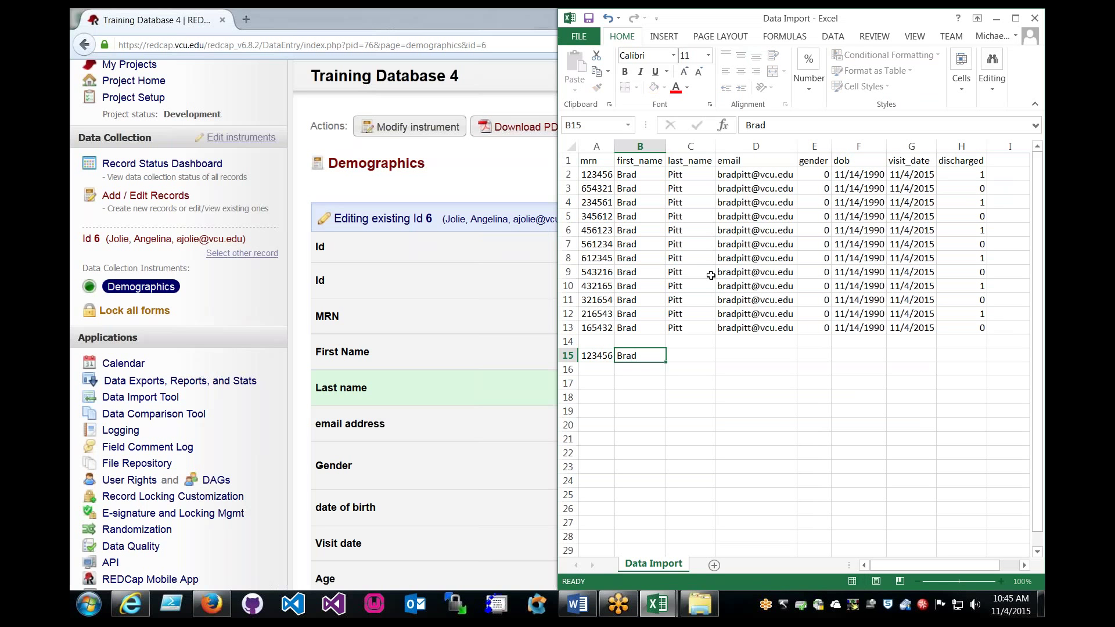
key("Tab")
type("pitt")
key("Tab")
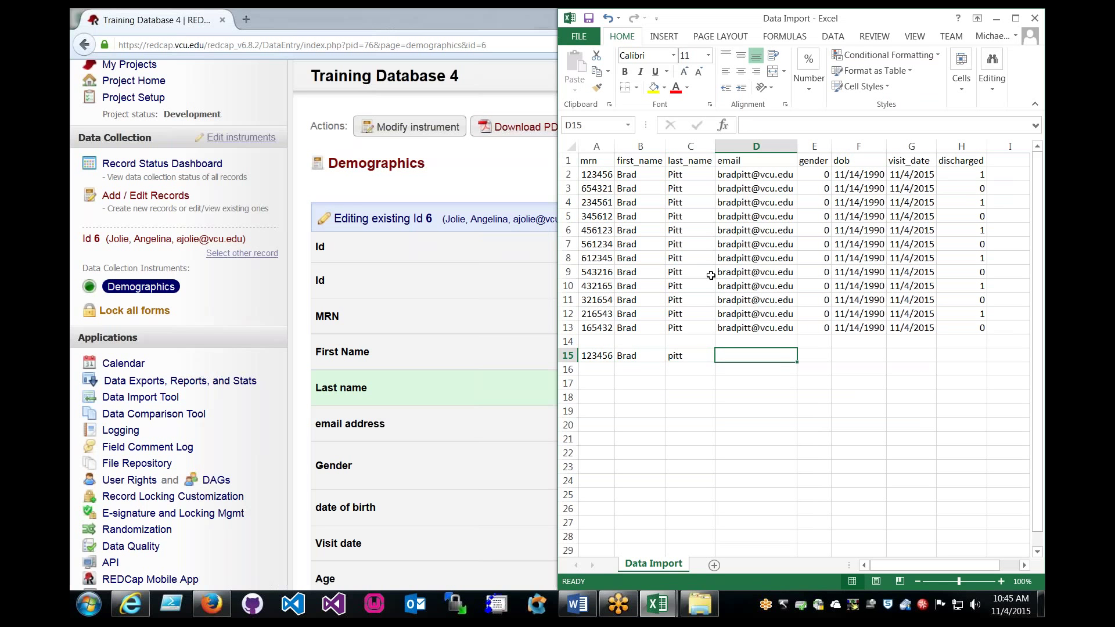
type("b")
key("Escape")
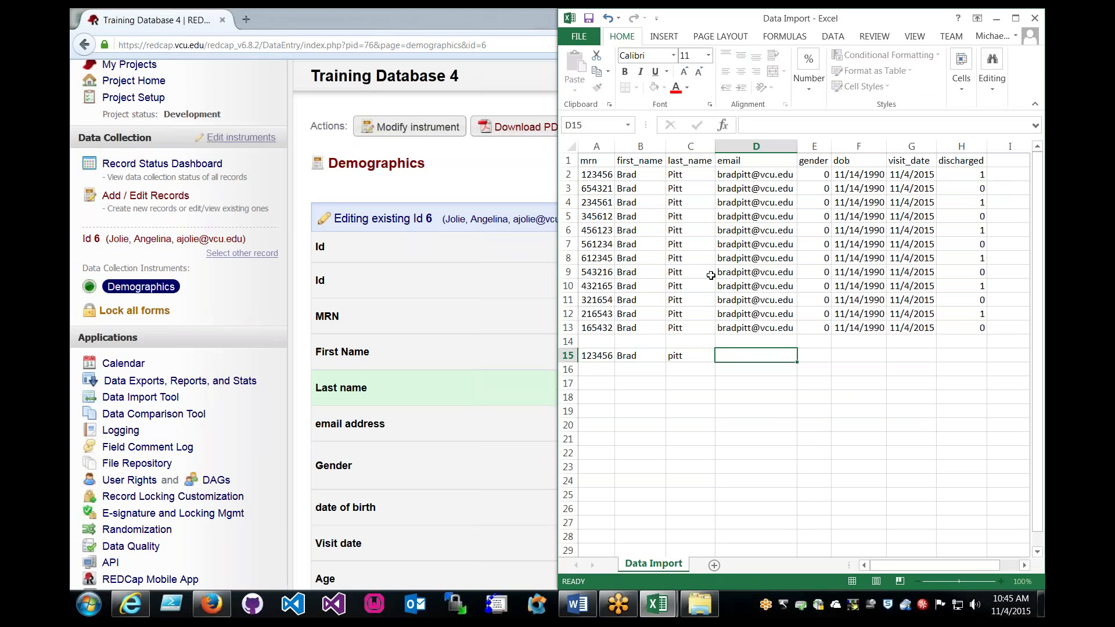
key("shift+Tab")
type("Pitt")
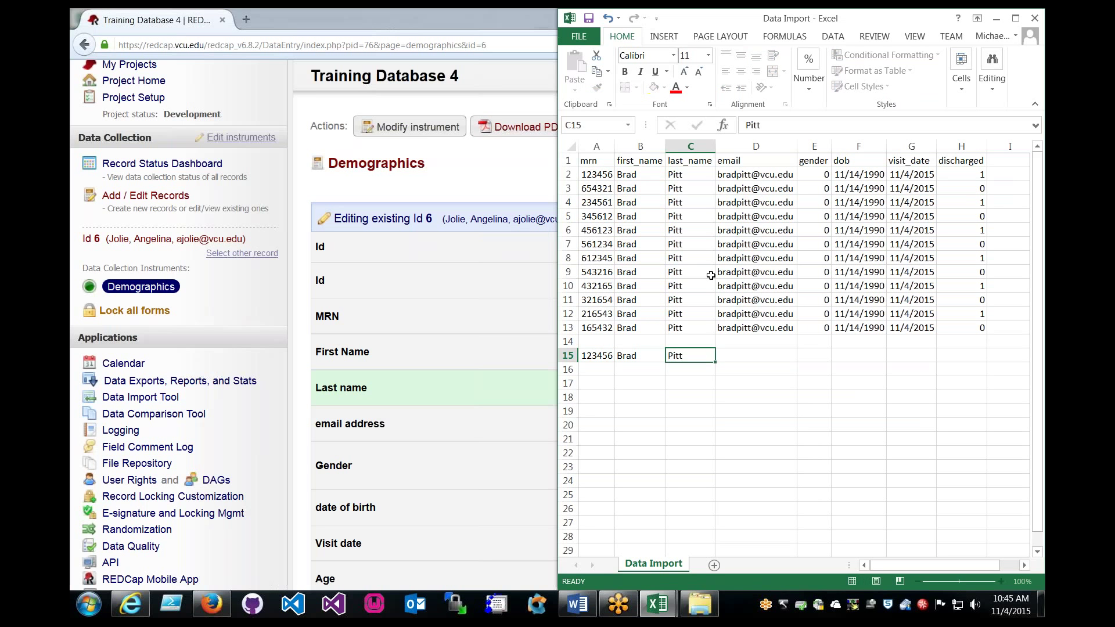
key("Tab")
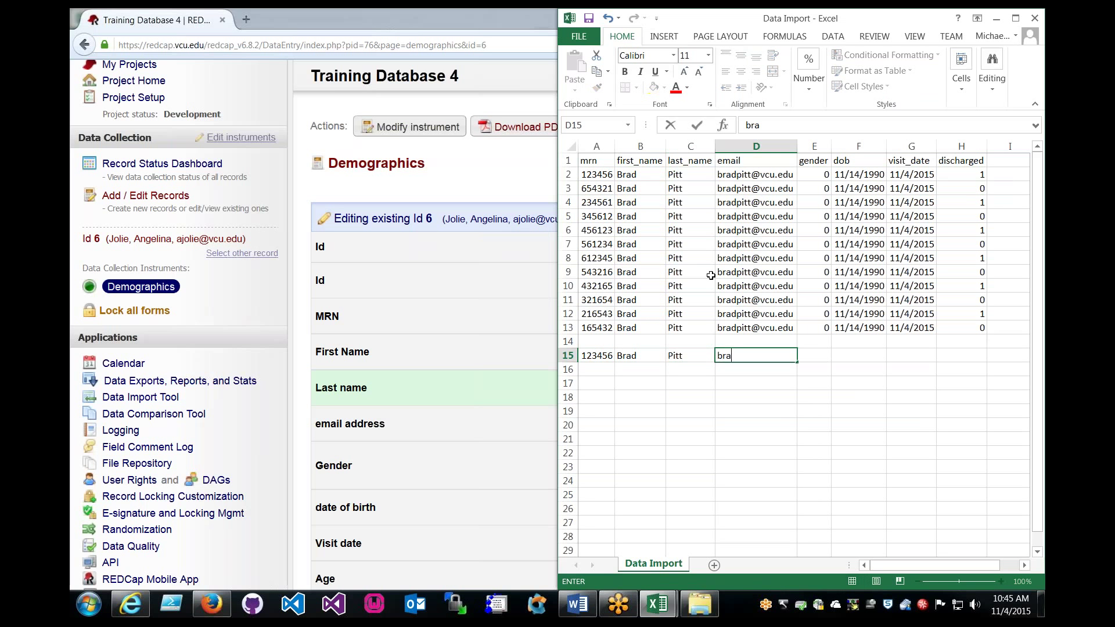
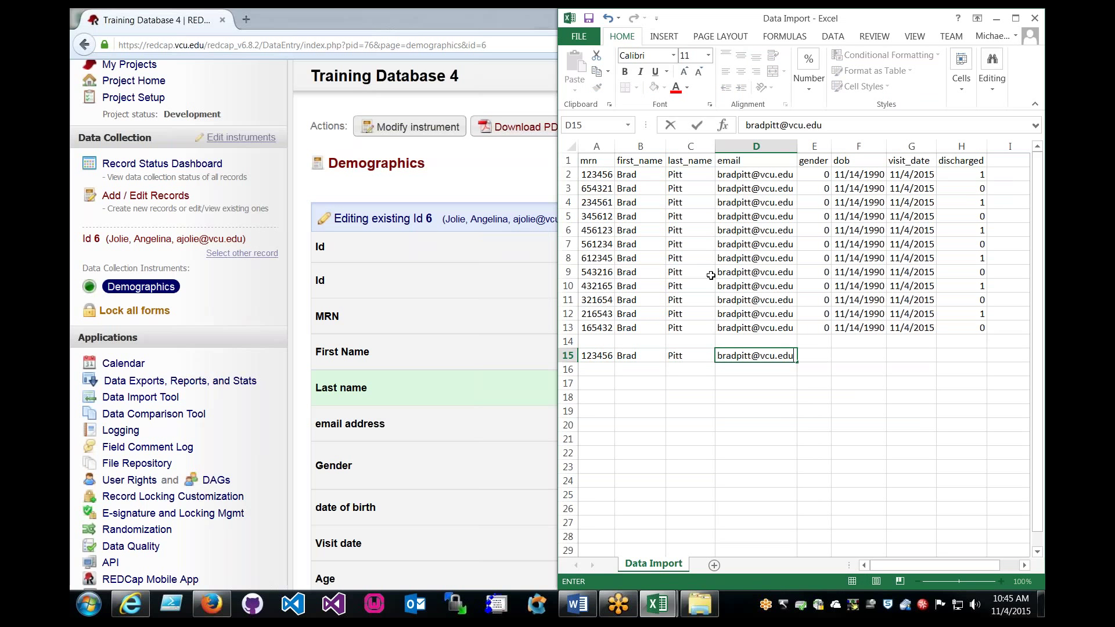
key("Tab")
Give row 15 gender 0, then copy row 2 and paste it into row 16.
type("0")
key("Return")
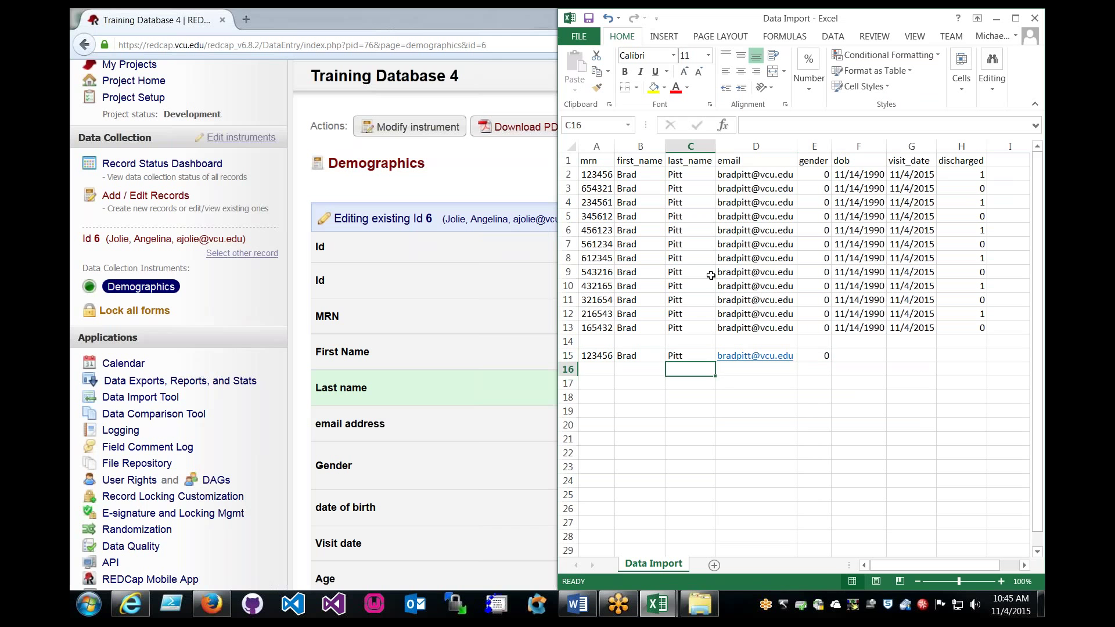
left_click(568, 175)
key("ctrl+c")
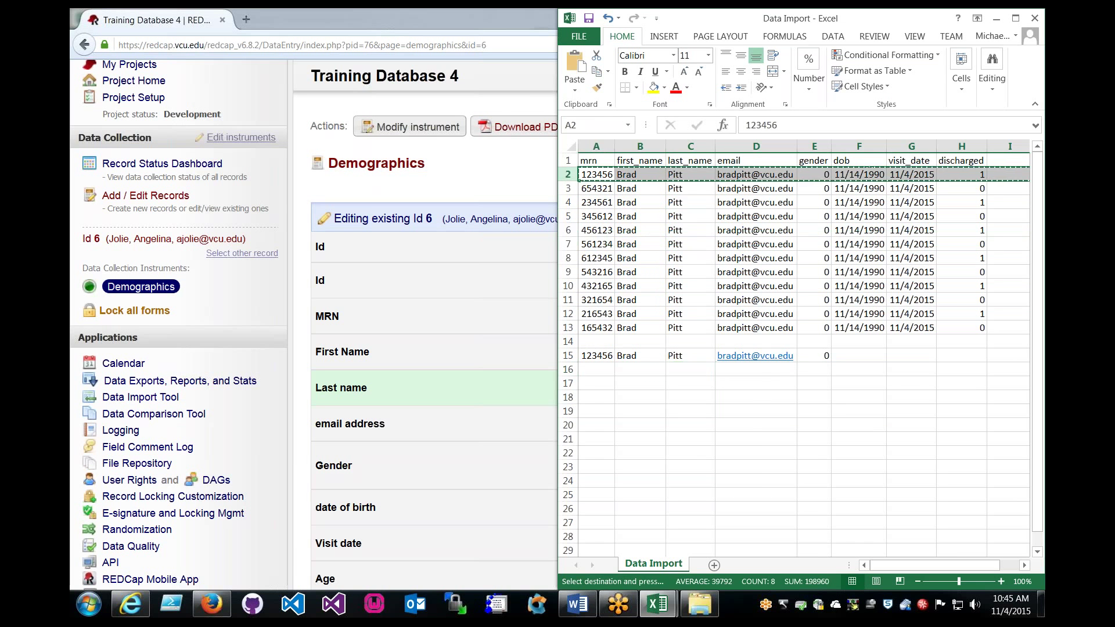
left_click(568, 369)
key("ctrl+v")
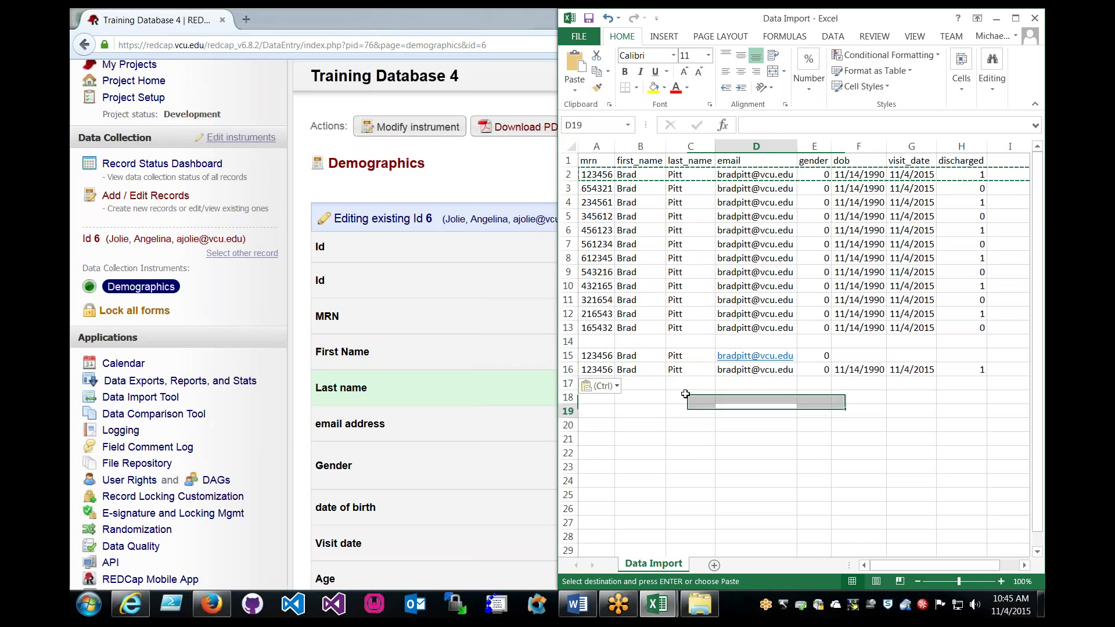
left_click_drag(978, 369, 602, 370)
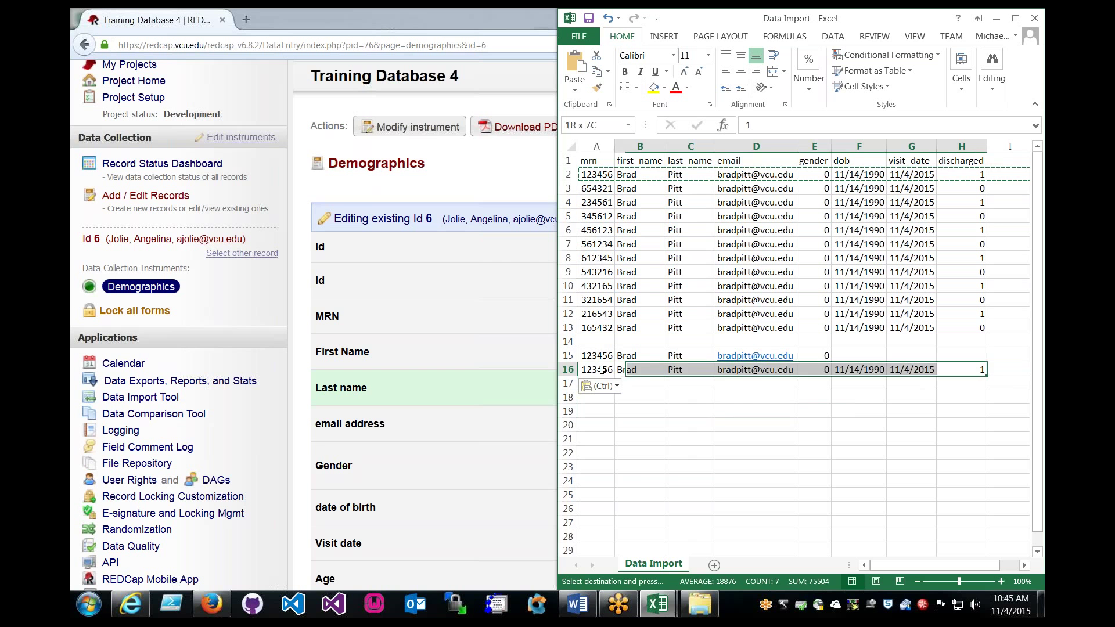
left_click(865, 394)
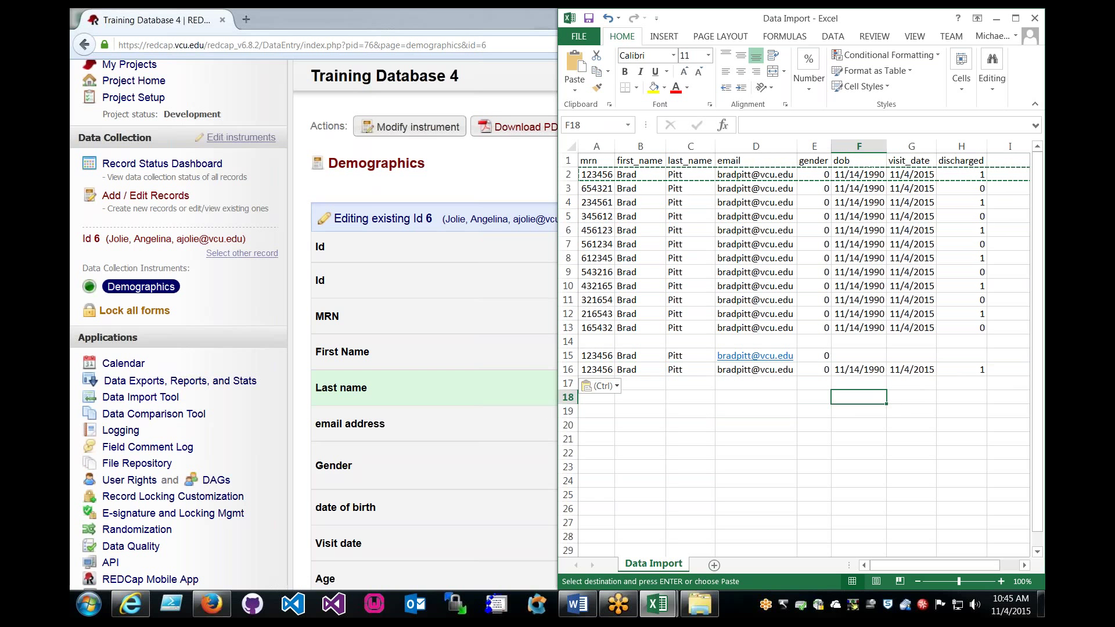
key("alt+Tab")
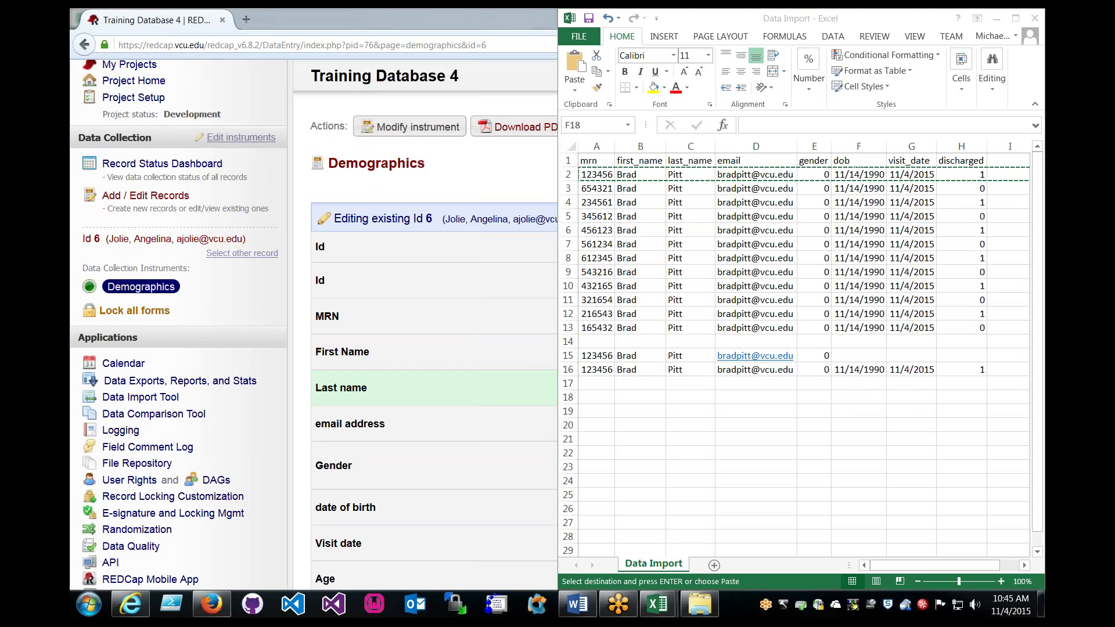